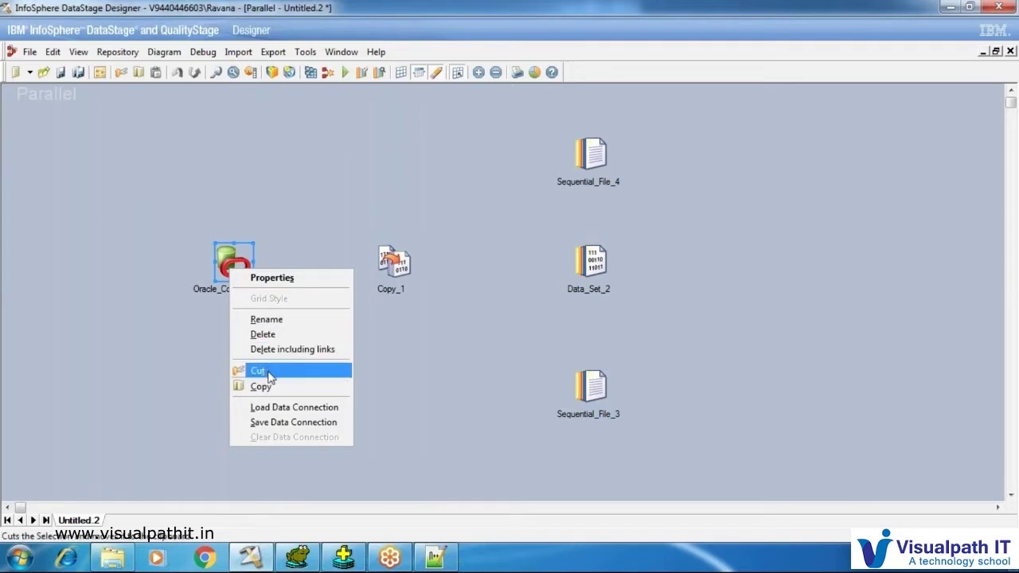
Draw a link from the Oracle_Connector_0 stage to the Copy_1 stage.
left_click(425, 444)
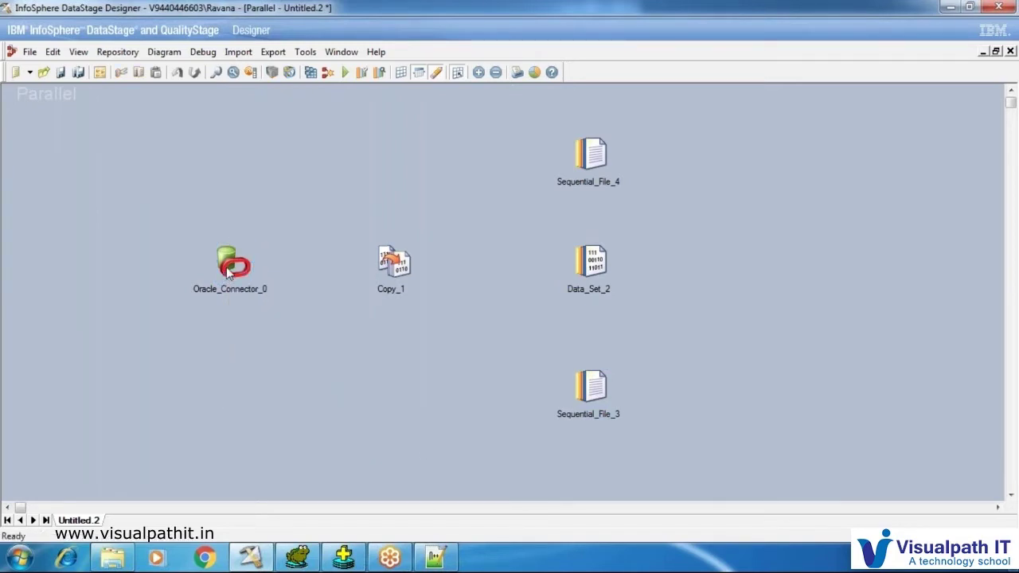
left_click(228, 269)
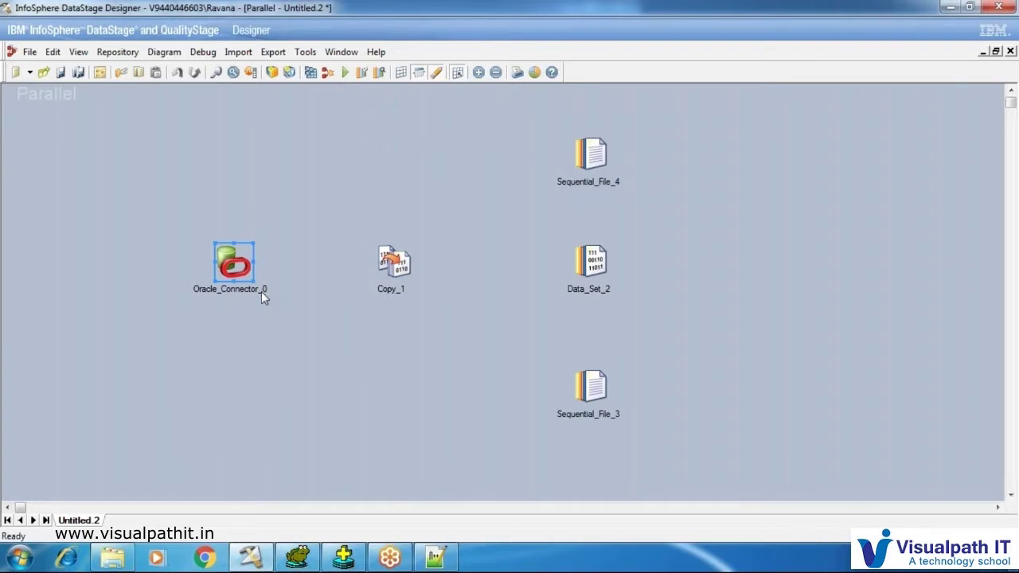
left_click(79, 51)
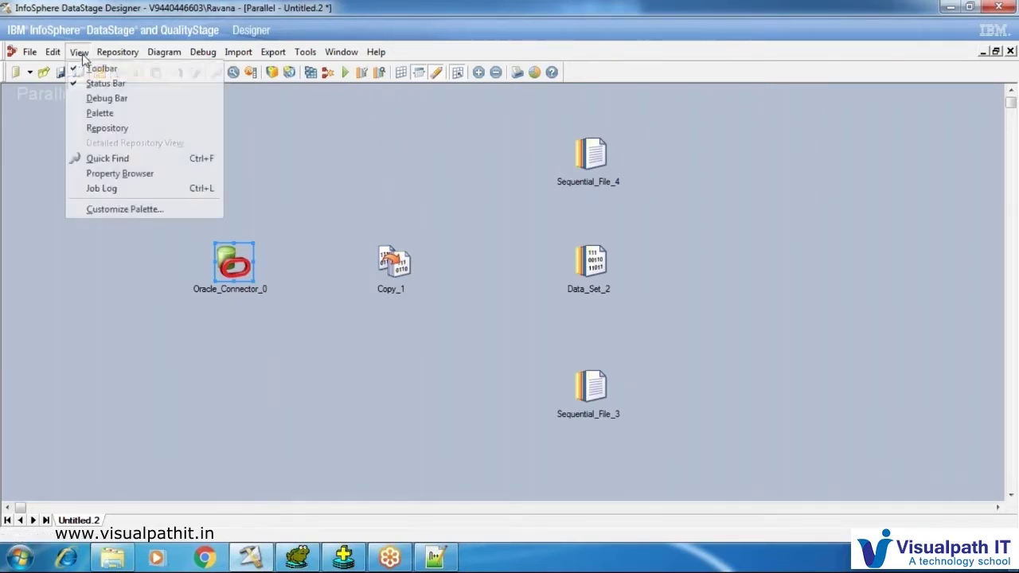
left_click(97, 115)
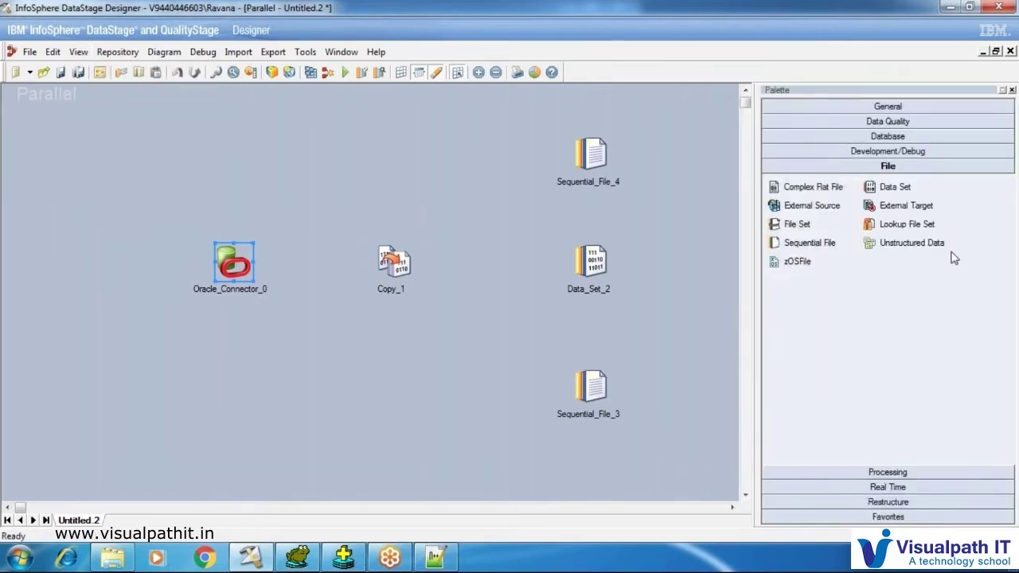
left_click(849, 108)
left_click(885, 146)
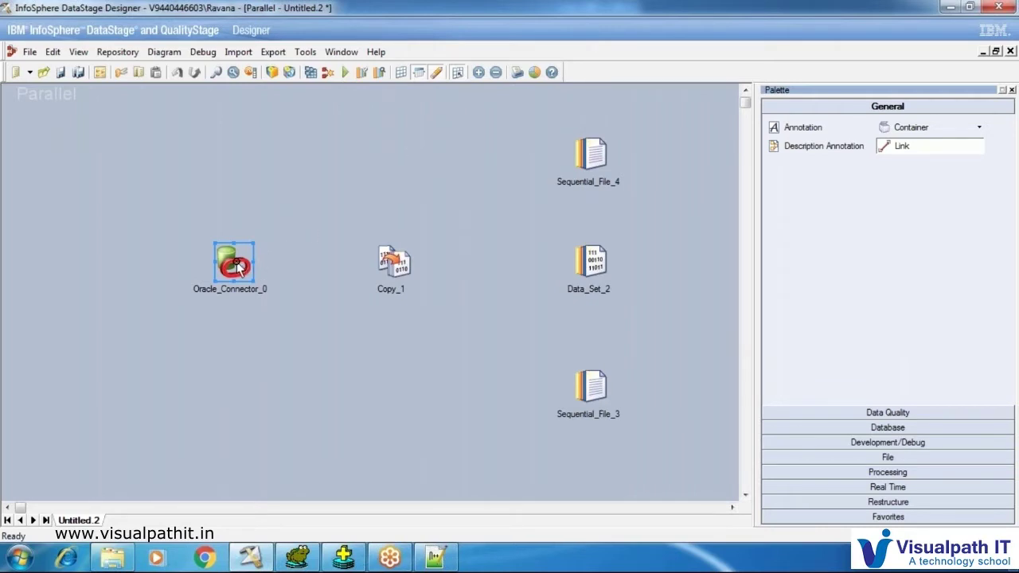
left_click_drag(235, 266, 316, 340)
left_click_drag(315, 340, 392, 263)
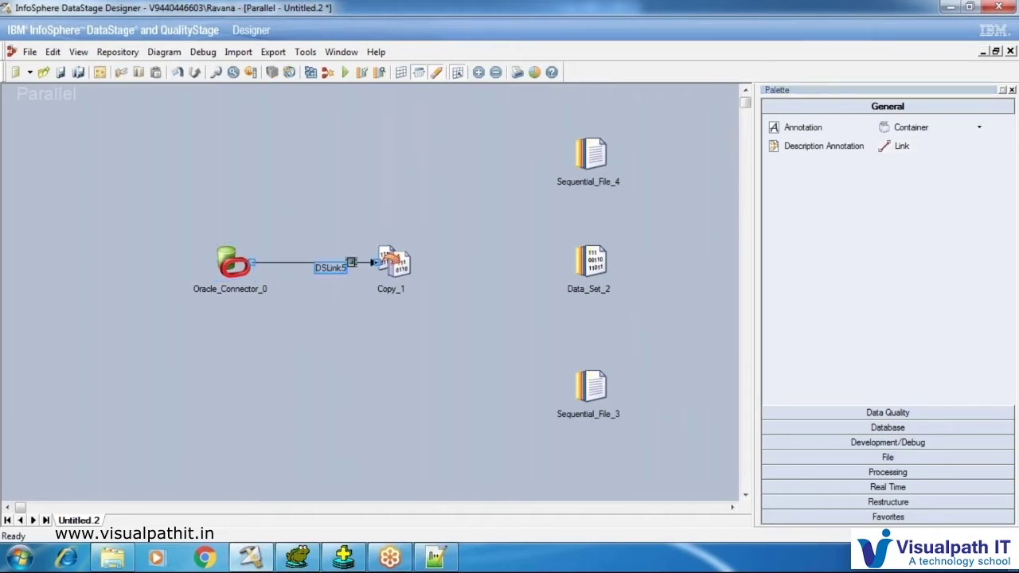
Examine the Oracle connector's stage properties and its output's general, properties, columns and advanced settings.
double_click(233, 263)
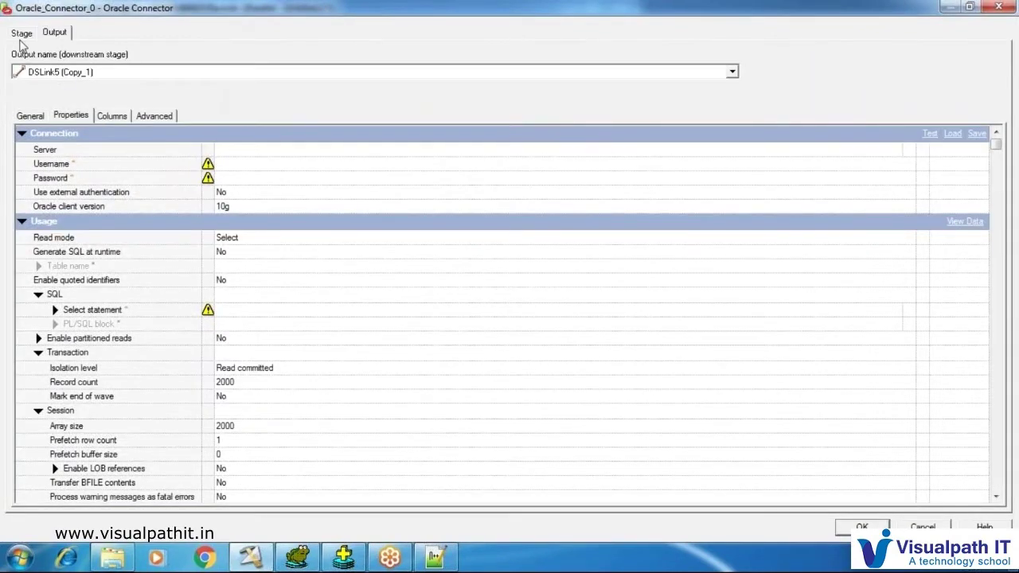
left_click(22, 37)
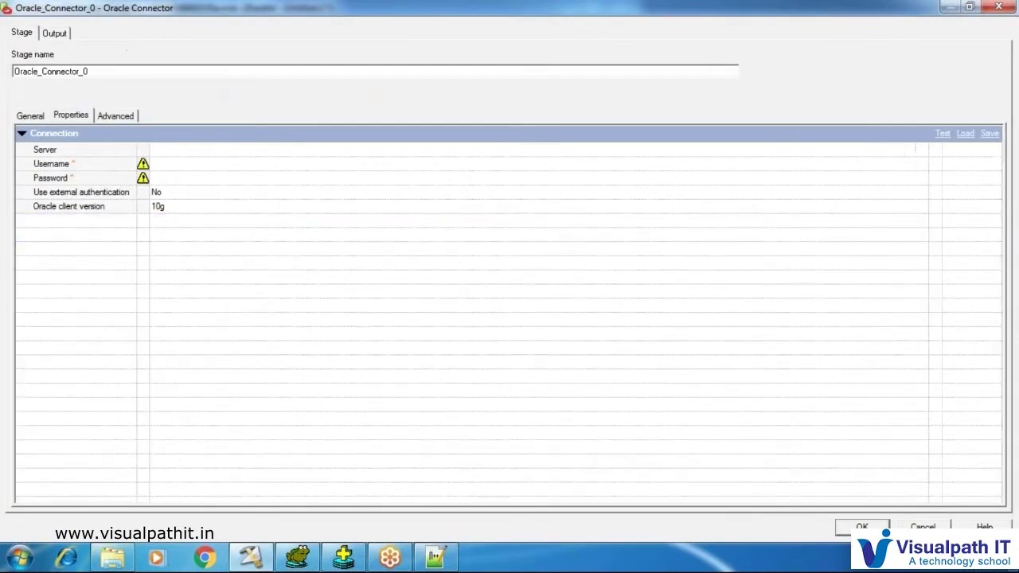
left_click(55, 34)
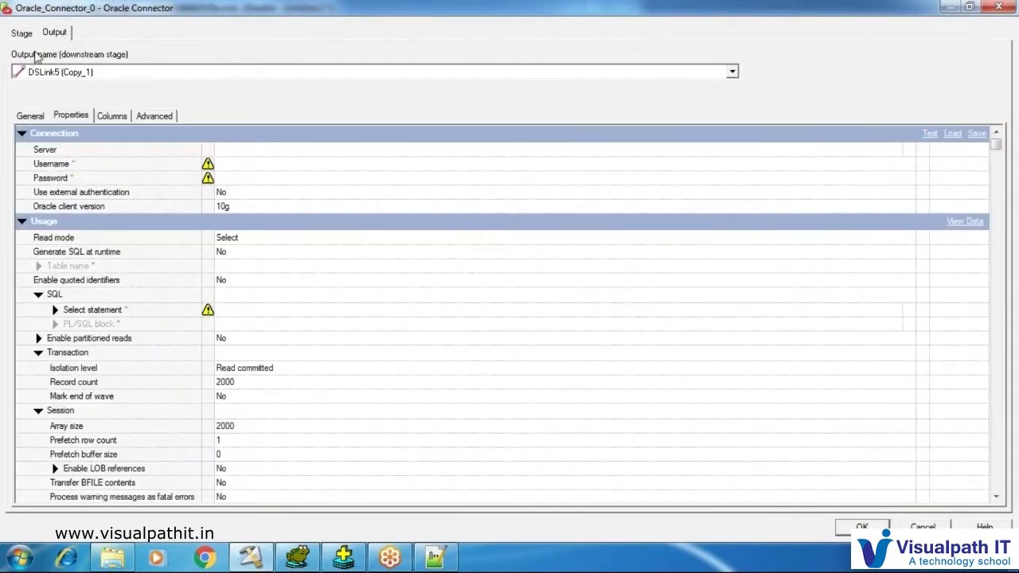
left_click(34, 118)
left_click(59, 118)
left_click(109, 117)
left_click(142, 117)
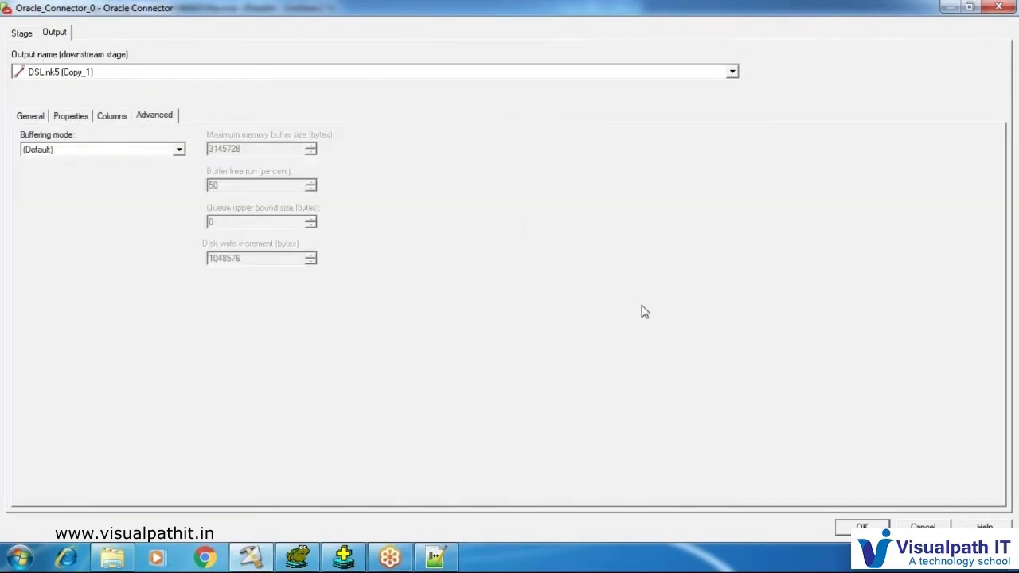
left_click(862, 527)
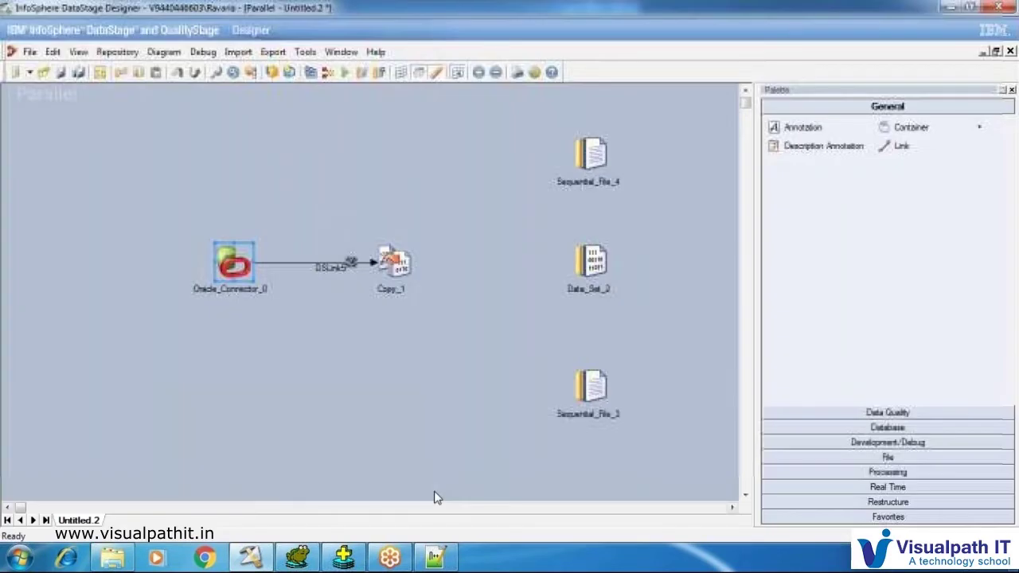
Examine the Copy_1 stage's stage and input settings and its available stage commands.
double_click(391, 265)
left_click(341, 133)
left_click(320, 135)
left_click(341, 133)
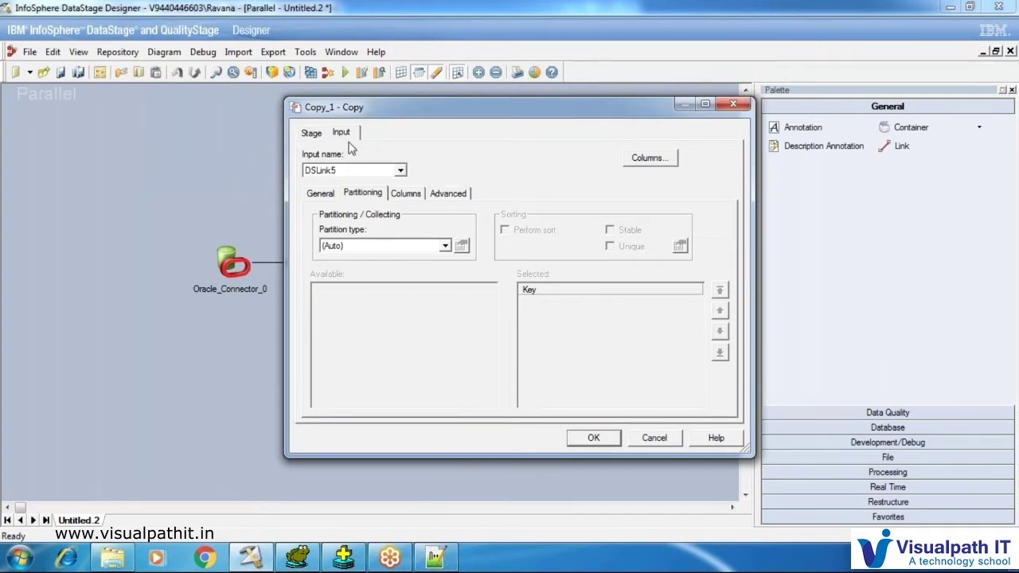
left_click(570, 441)
right_click(394, 261)
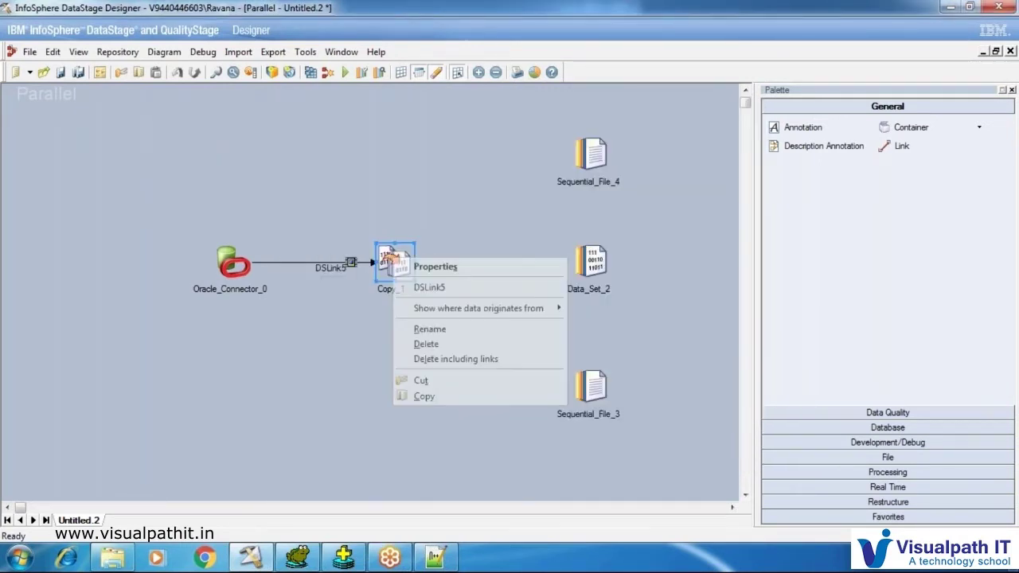
left_click(357, 378)
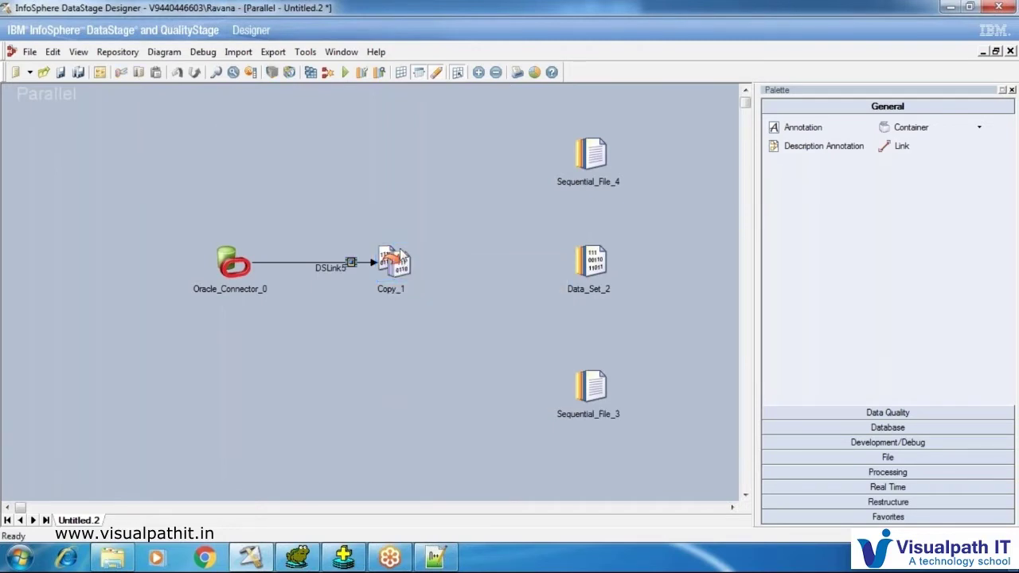
Hide the palette and link the Copy_1 stage to Sequential_File_4, Data_Set_2 and Sequential_File_3.
left_click(397, 265)
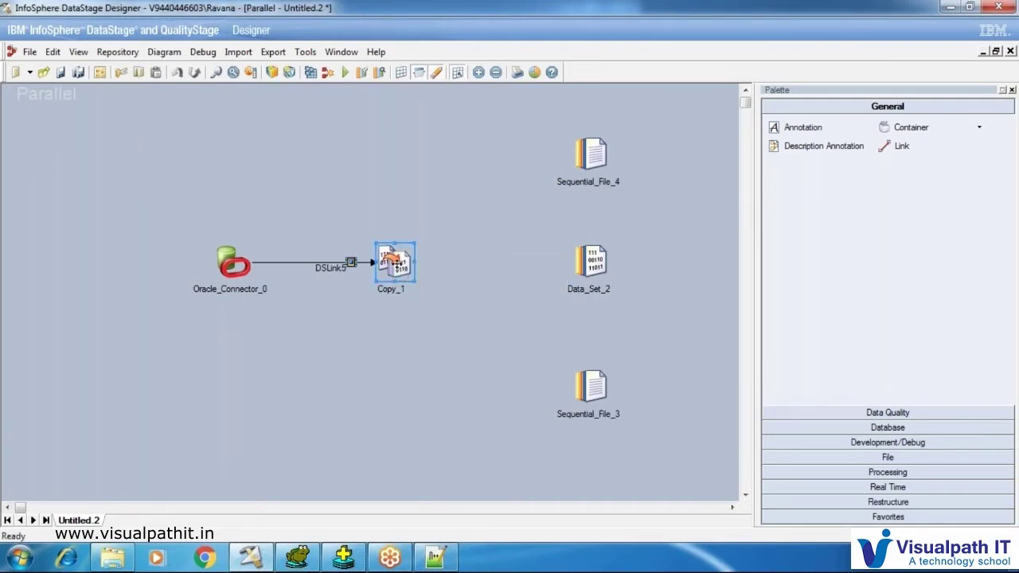
left_click(1011, 90)
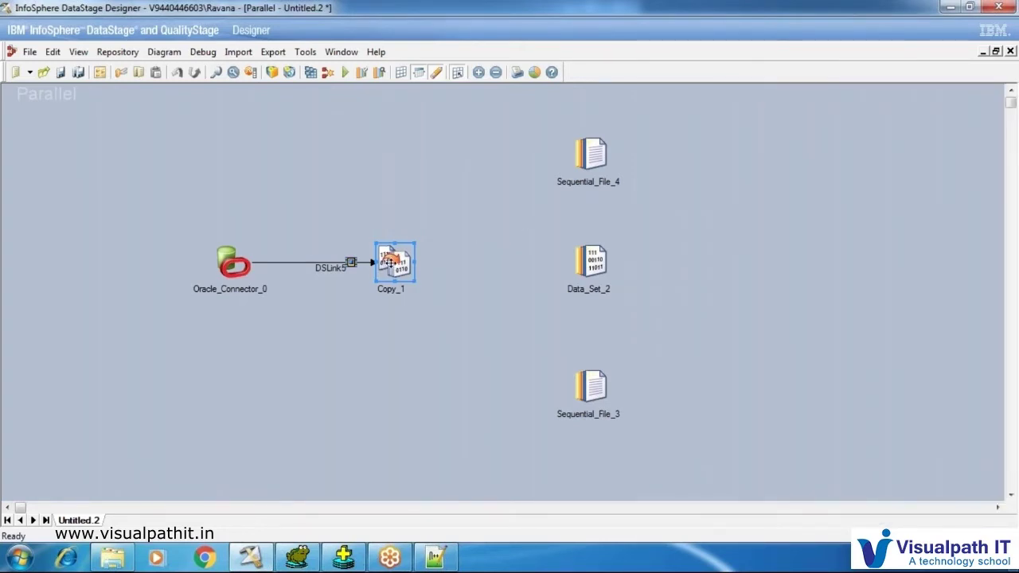
left_click_drag(390, 263, 482, 266)
left_click_drag(481, 266, 589, 155)
left_click_drag(396, 265, 589, 262)
left_click_drag(409, 273, 587, 388)
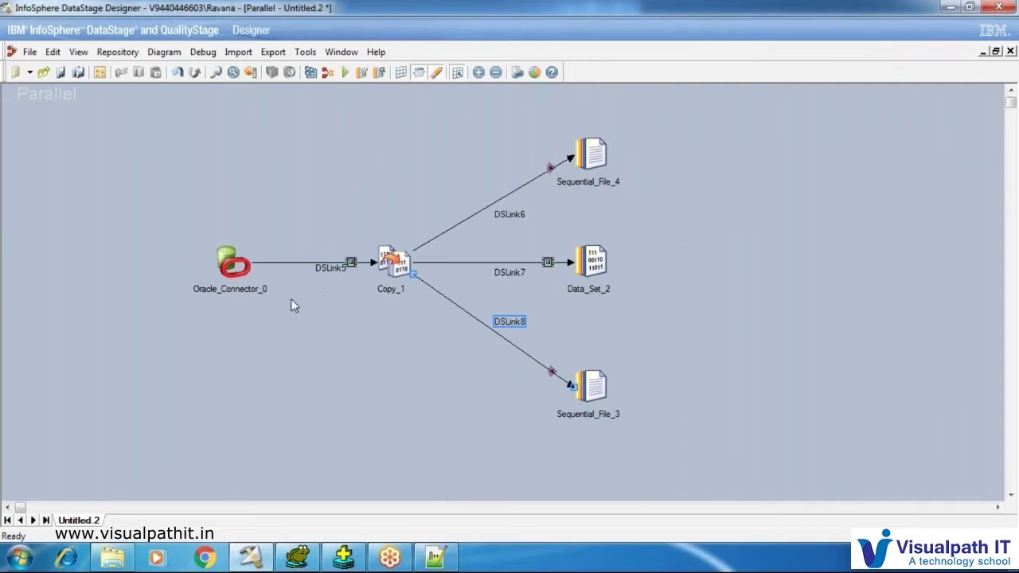
Rename the Oracle connector stage as ORA_SOURCE.
right_click(229, 274)
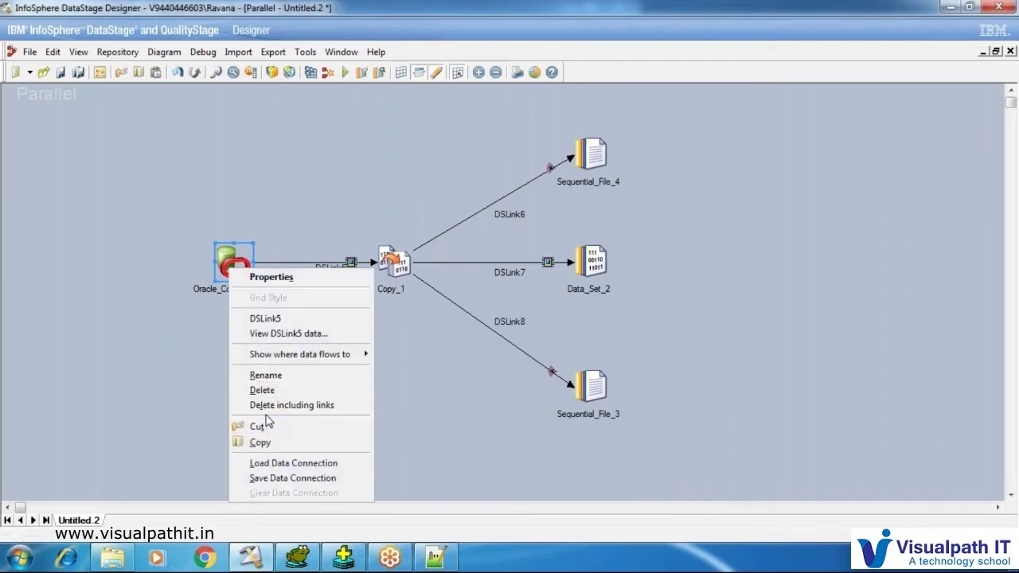
left_click(268, 376)
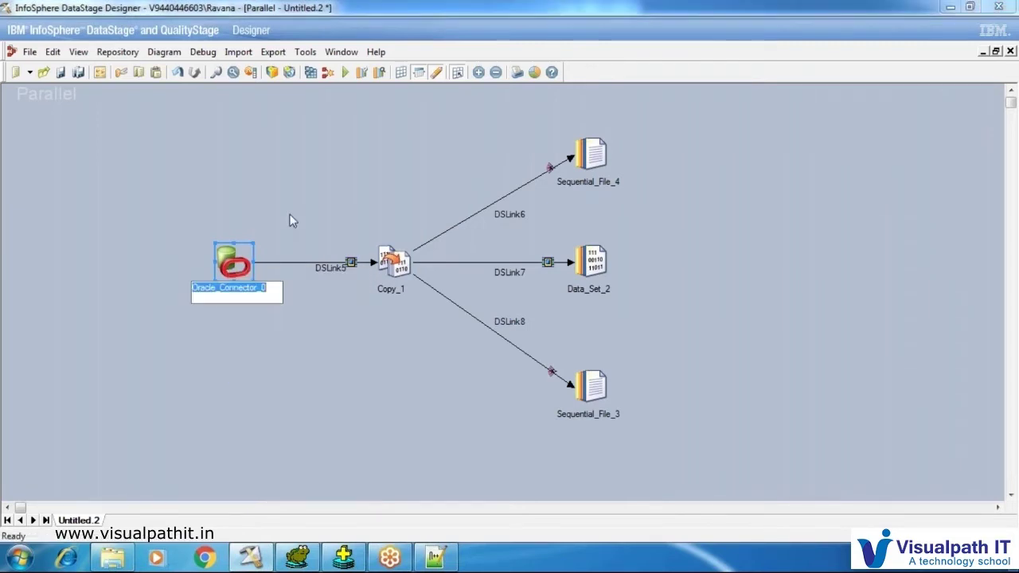
type("ORA")
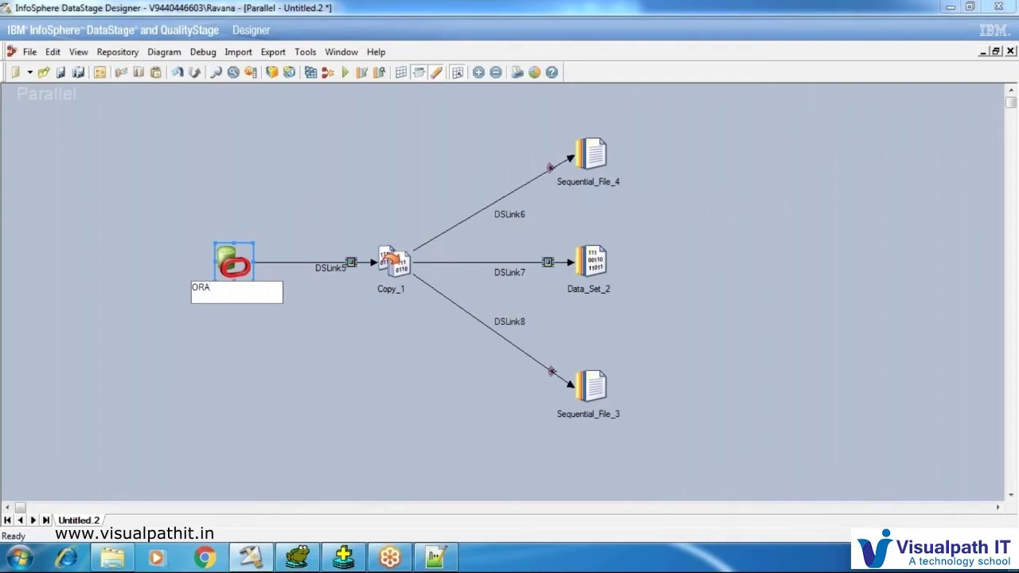
type("_SOURCE")
left_click(320, 334)
Rename the link between the Oracle source and the Copy stage as ORA_OUTPUT.
left_click_drag(274, 278, 291, 276)
right_click(299, 266)
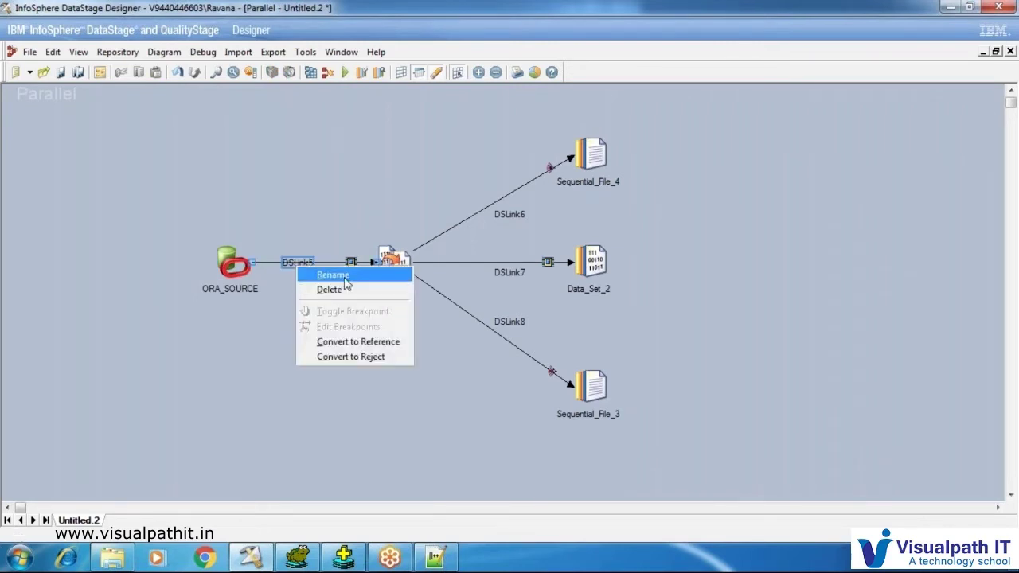
left_click(333, 274)
type("ORA")
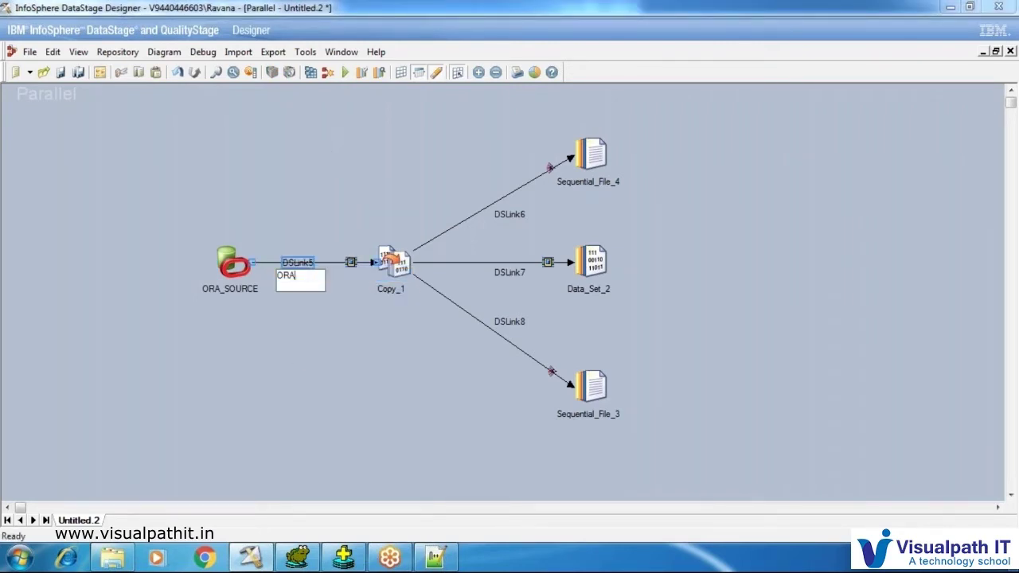
type("_OUTPUT")
key("Return")
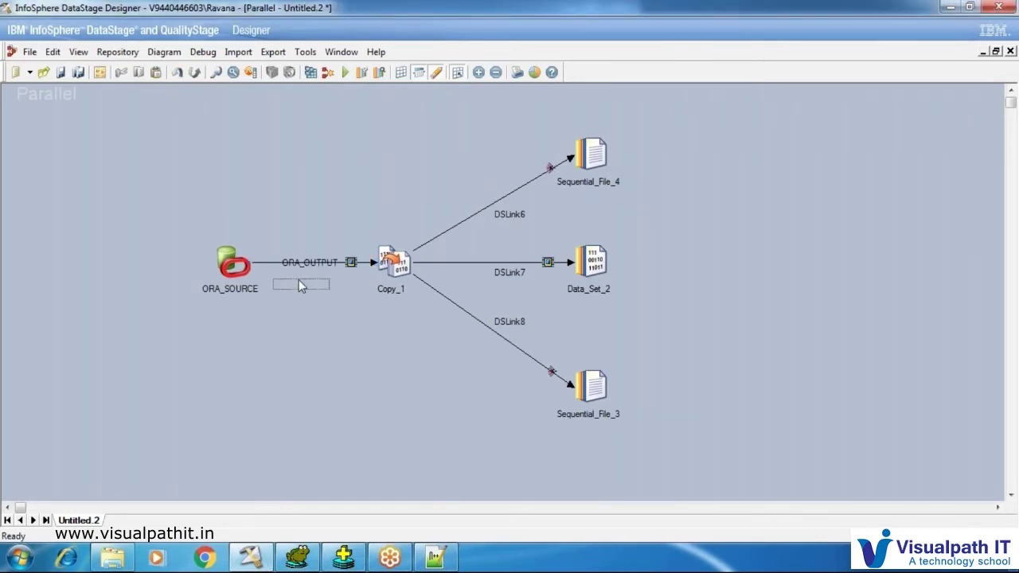
Rename the Copy_1 stage as CP_MULTI.
right_click(395, 270)
mouse_move(437, 380)
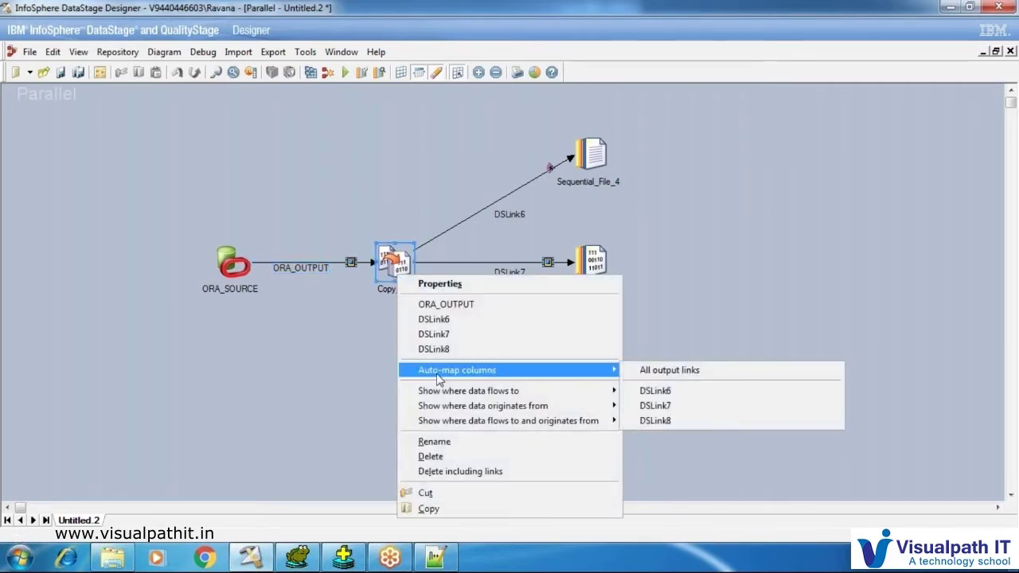
left_click(434, 441)
type("CP_")
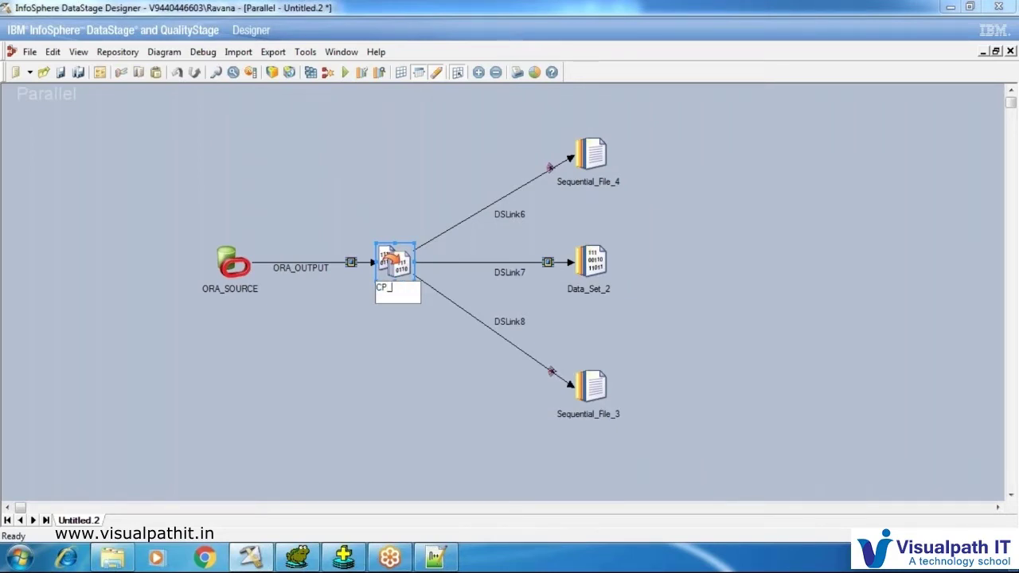
type("MULTI")
left_click(391, 310)
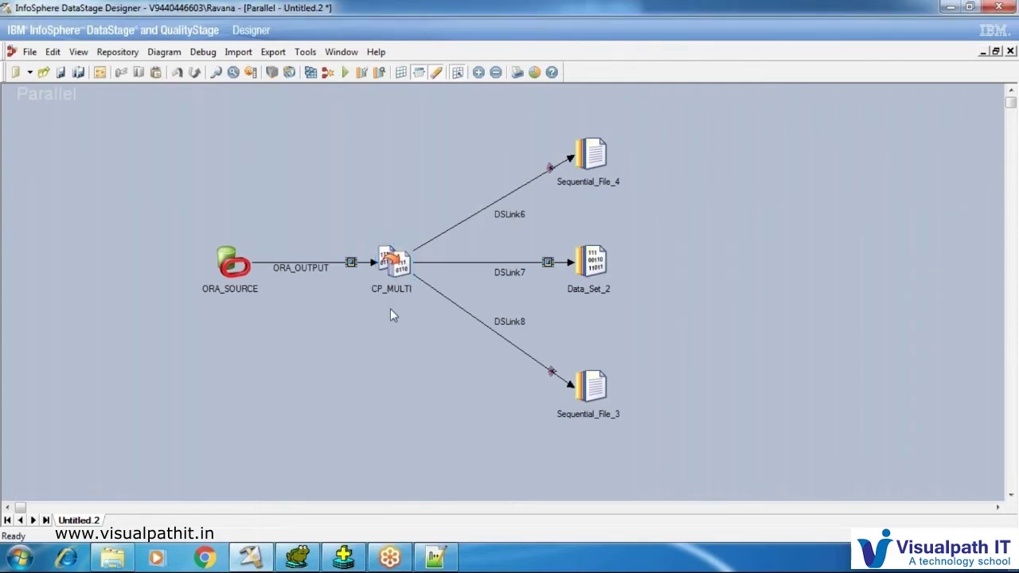
Rename the link from CP_MULTI to Sequential_File_4 as INPUT_1.
right_click(516, 212)
left_click(547, 299)
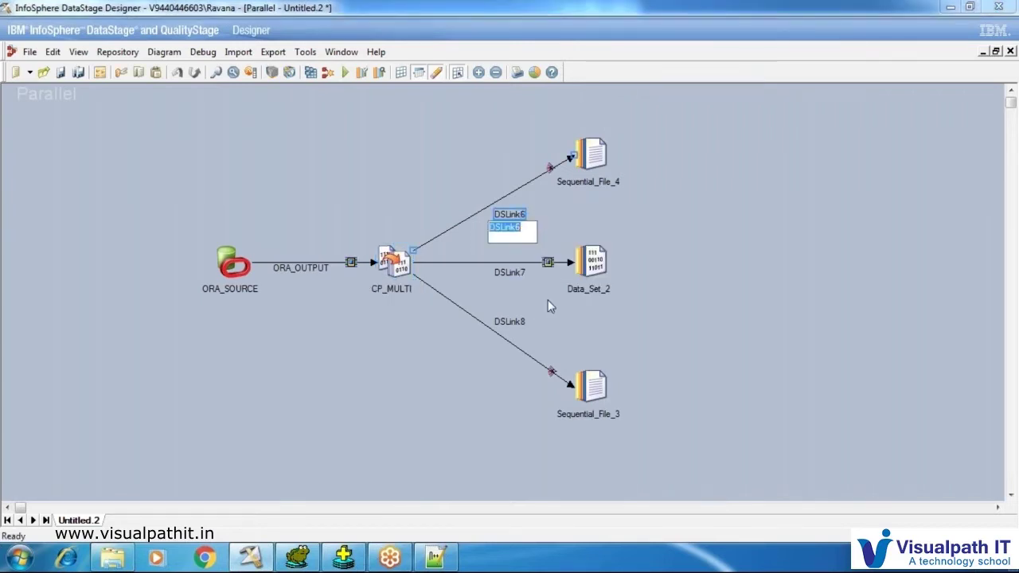
key("BackSpace")
type("INPUT_1")
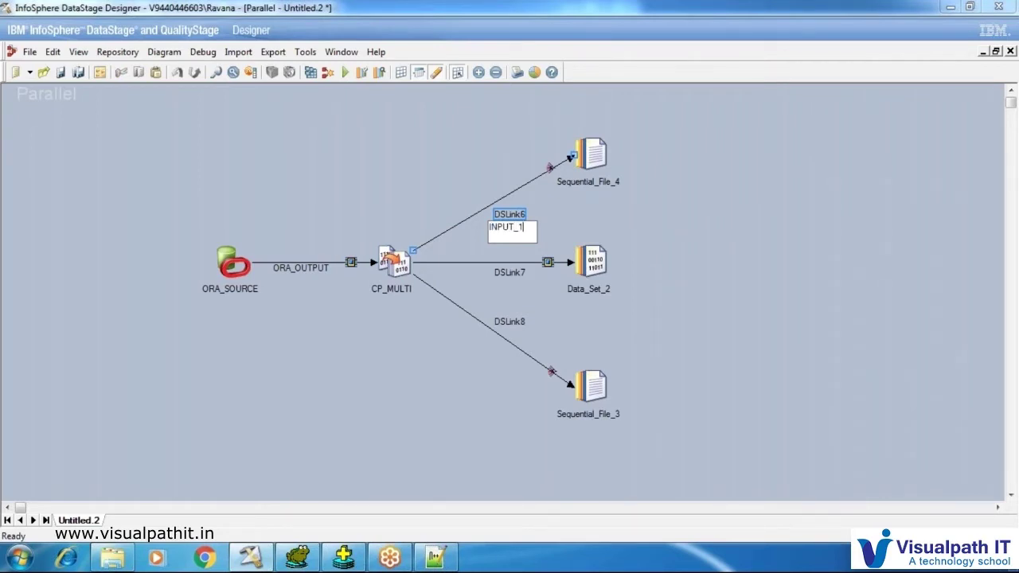
left_click(491, 311)
Rename the link from CP_MULTI to Data_Set_2 as INPUT_2.
right_click(508, 272)
left_click(526, 283)
type("In")
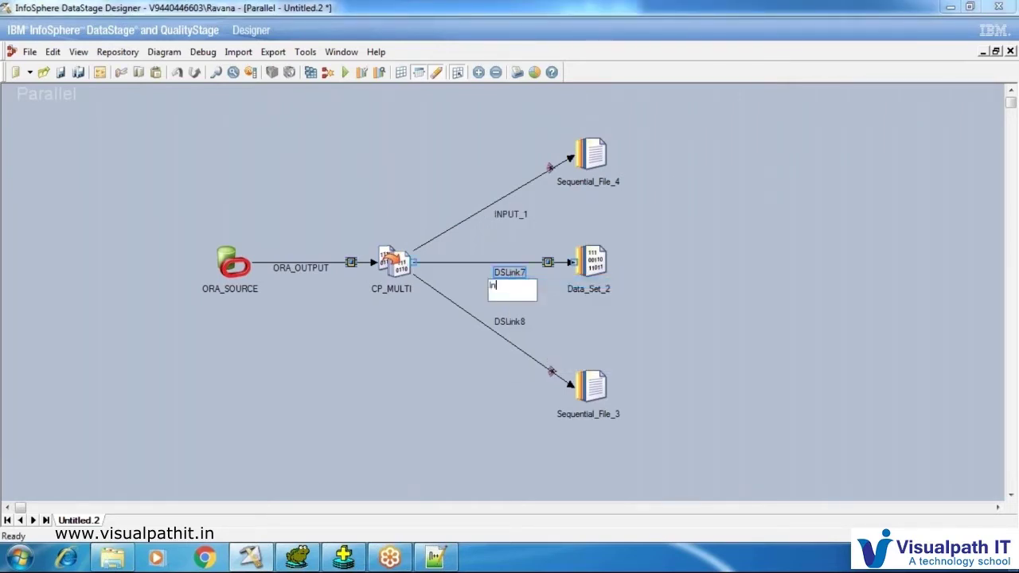
key("BackSpace")
type("NPUT_2")
key("Return")
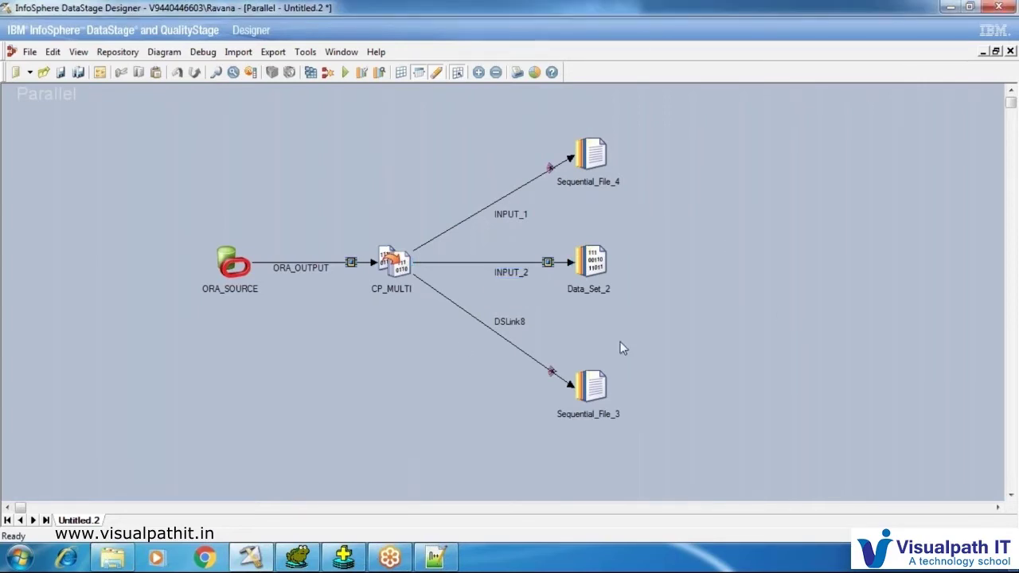
Rename the link from CP_MULTI to Sequential_File_3 as INPUT_3.
right_click(518, 321)
left_click(549, 332)
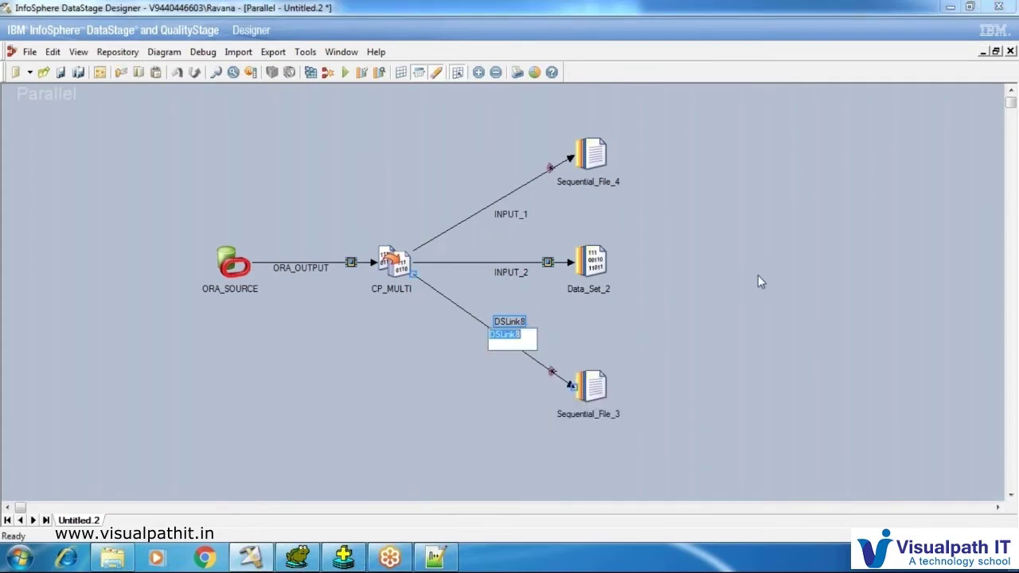
type("INPUT_3")
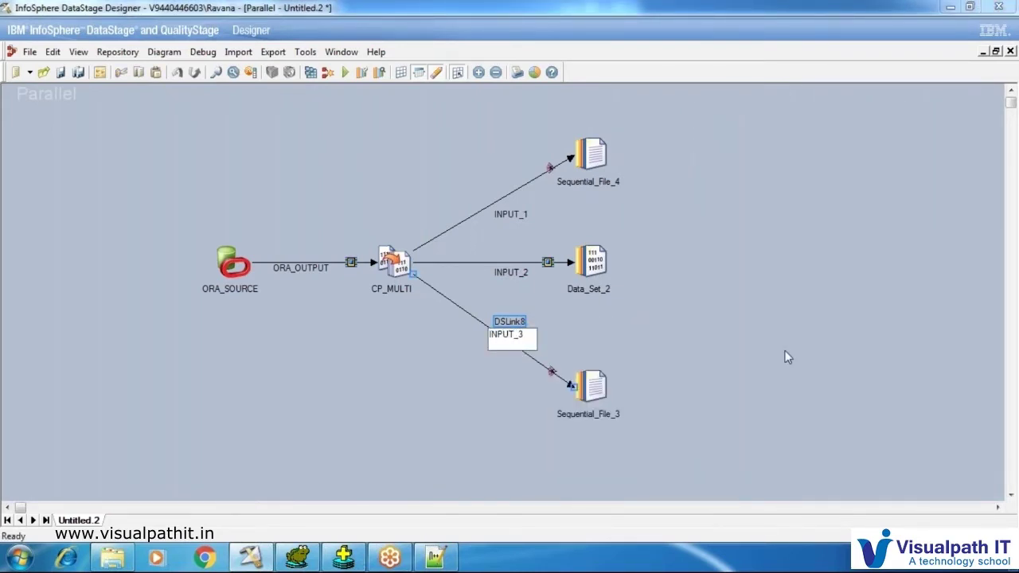
key("Return")
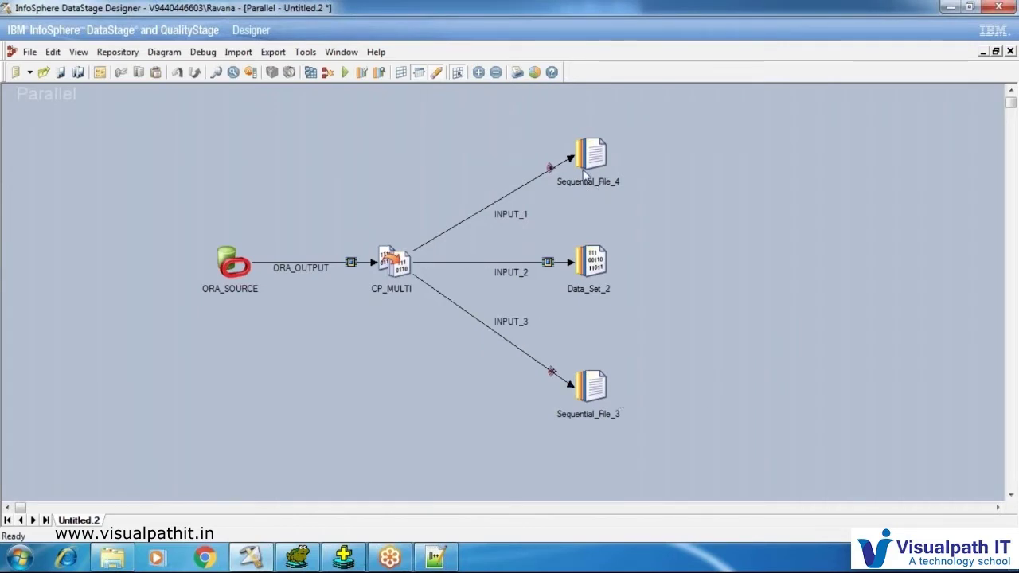
left_click(588, 264)
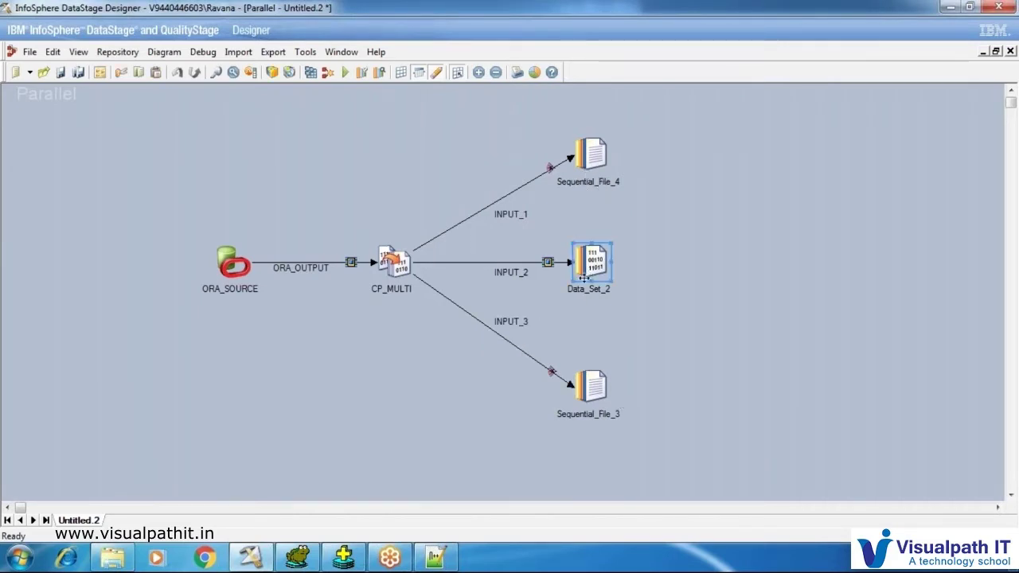
left_click(574, 383)
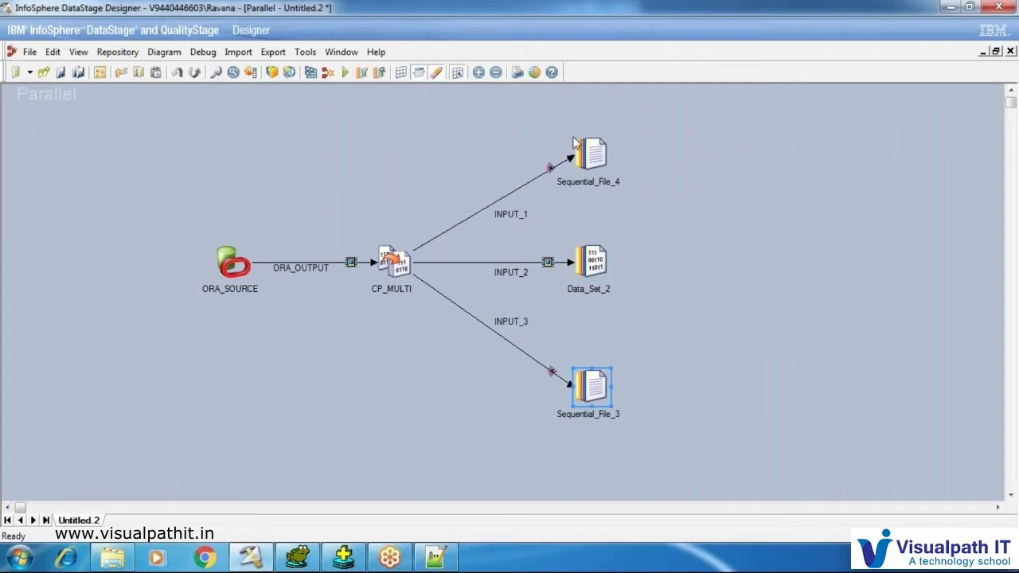
right_click(597, 163)
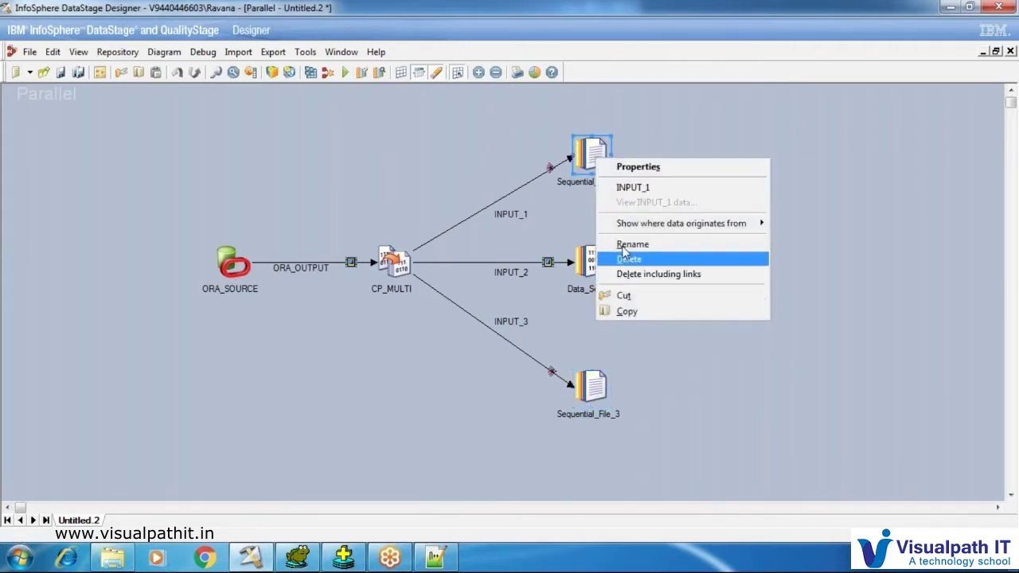
left_click(624, 246)
type("S")
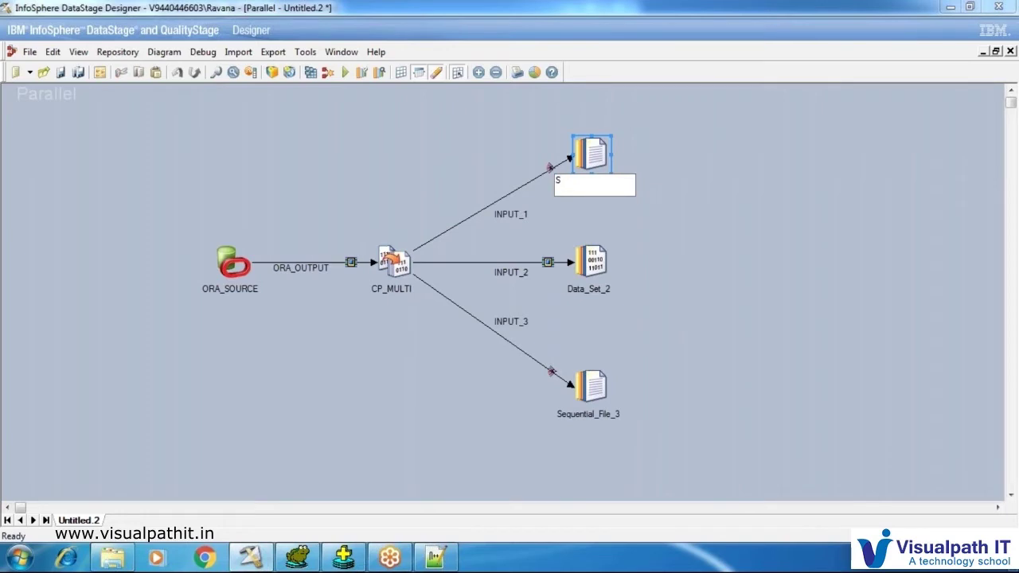
key("BackSpace")
left_click(492, 154)
left_click(656, 312)
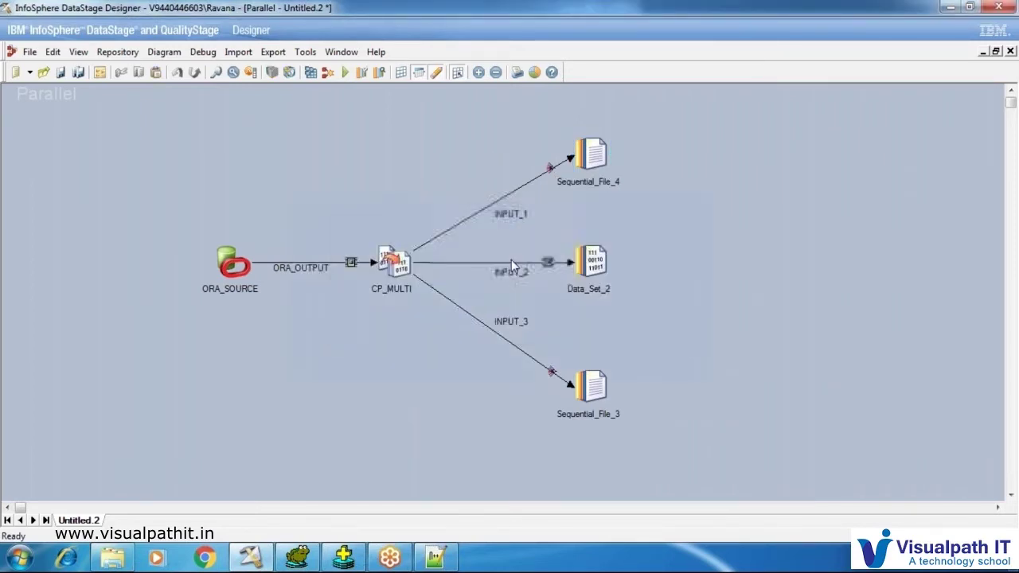
Rename the Sequential_File_4 stage as CC.
left_click(589, 168)
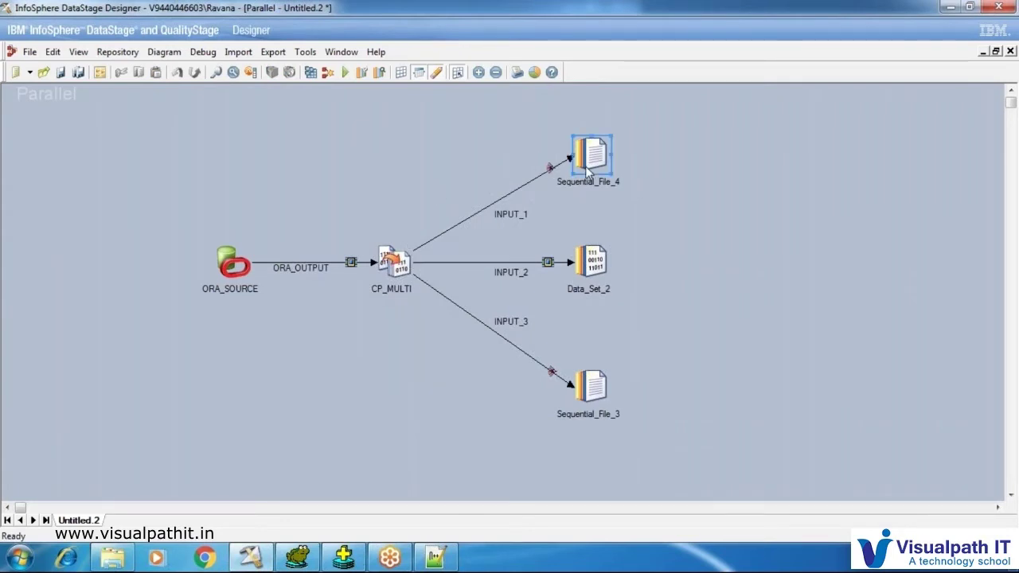
right_click(587, 169)
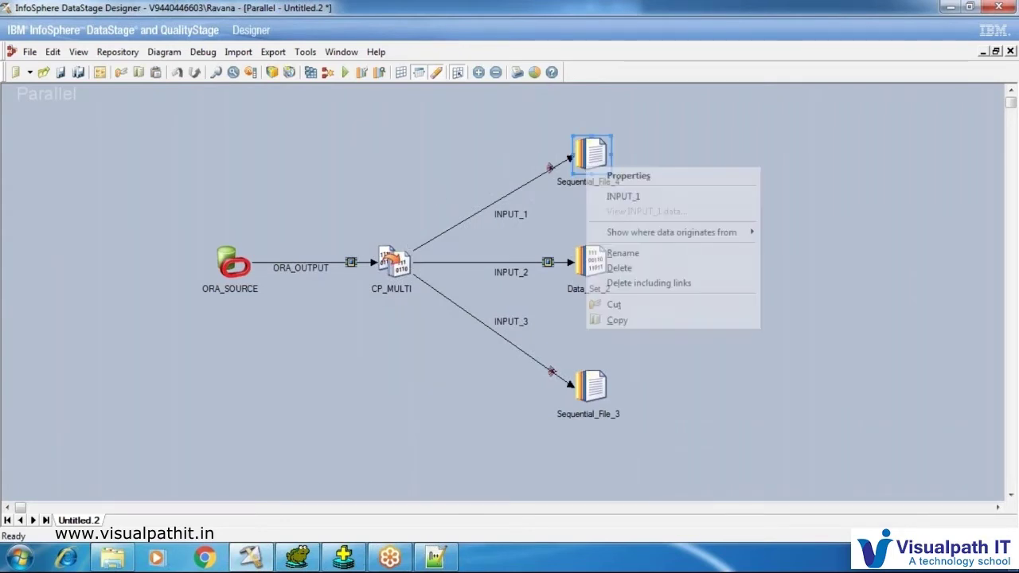
left_click(618, 252)
type("CC")
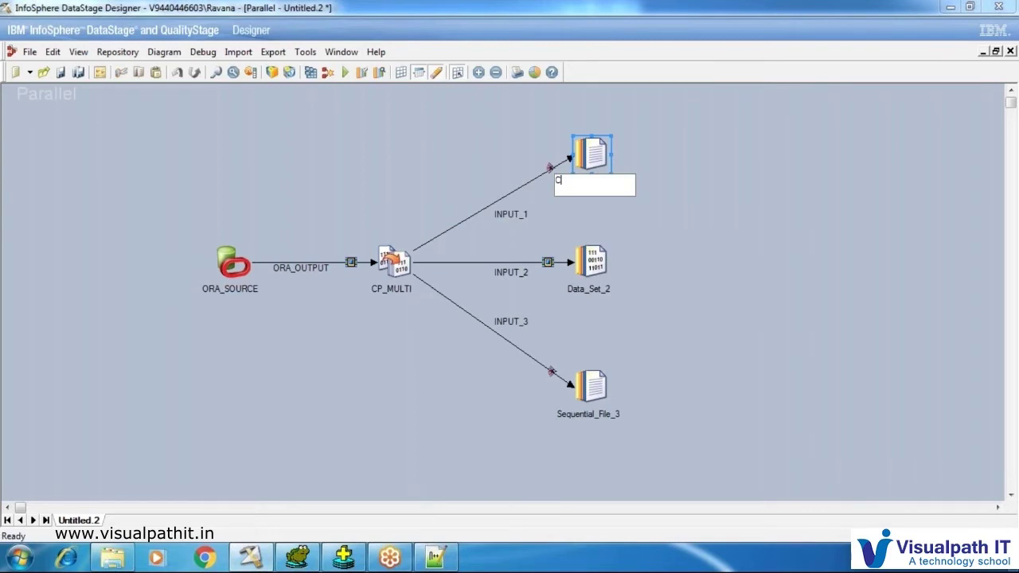
left_click(669, 291)
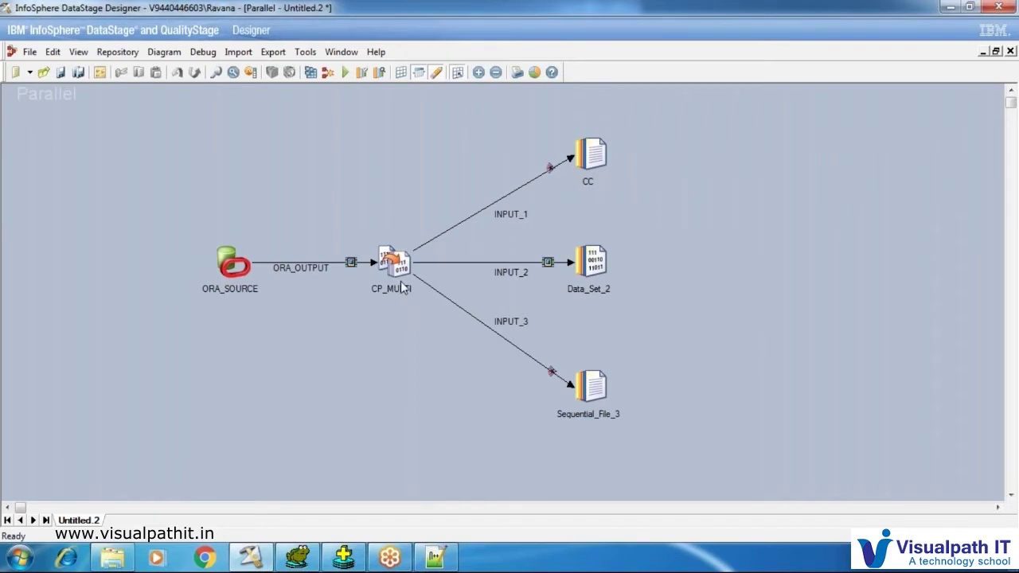
Rename the Data_Set_2 stage as LOANS.
right_click(597, 261)
left_click(633, 347)
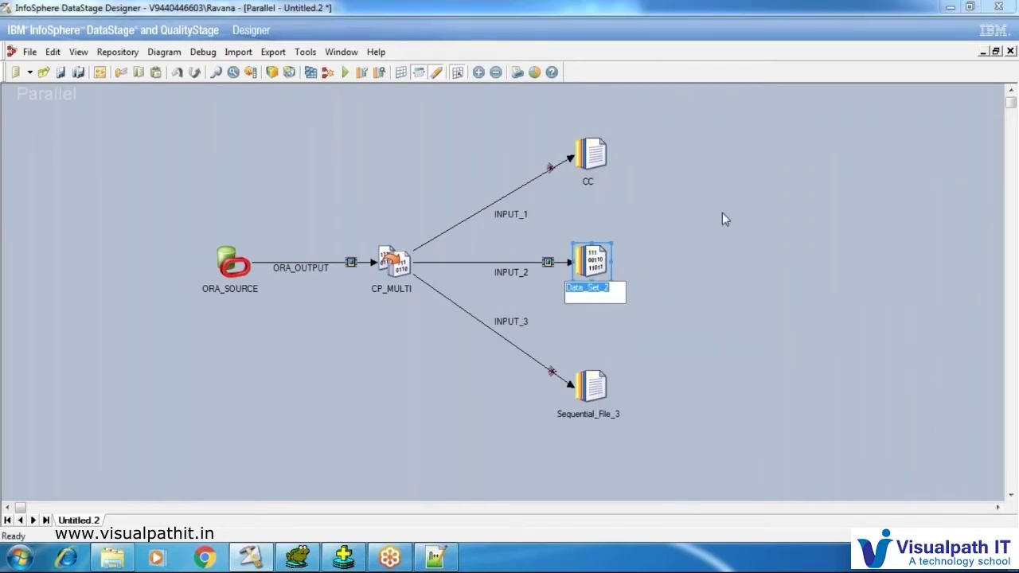
type("LOANS")
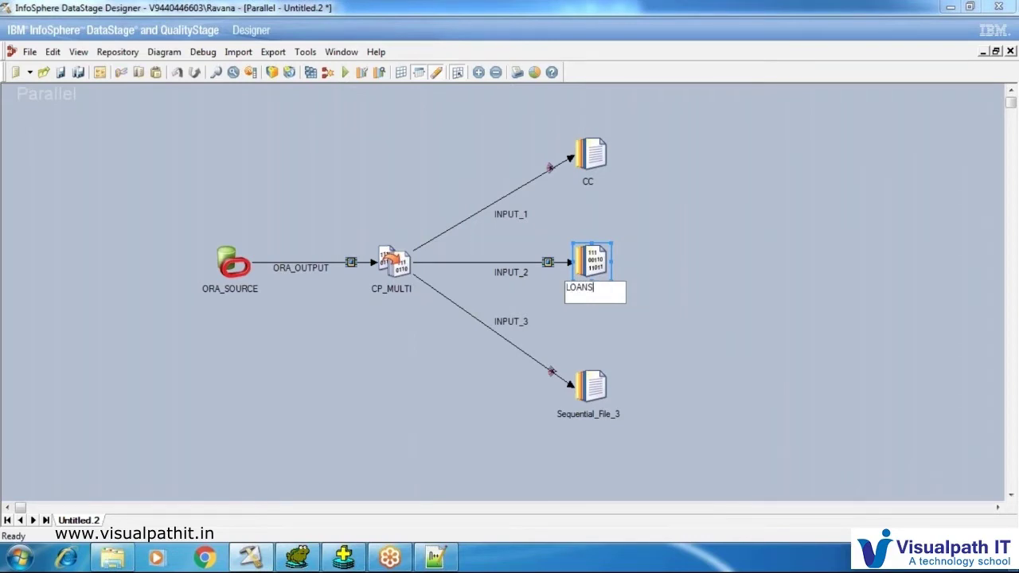
left_click(762, 296)
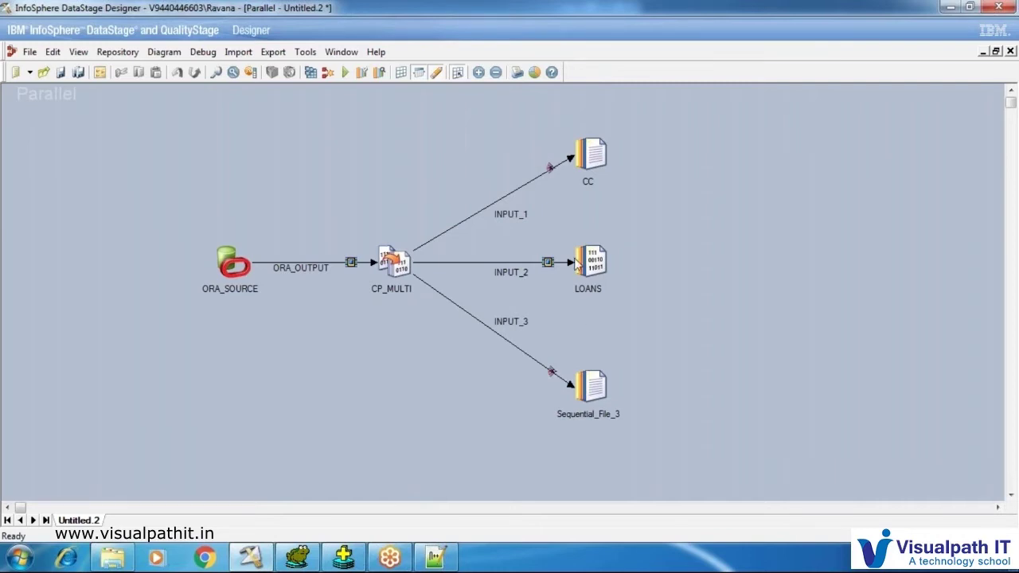
Rename the Sequential_File_3 stage as INSURENCE.
right_click(590, 389)
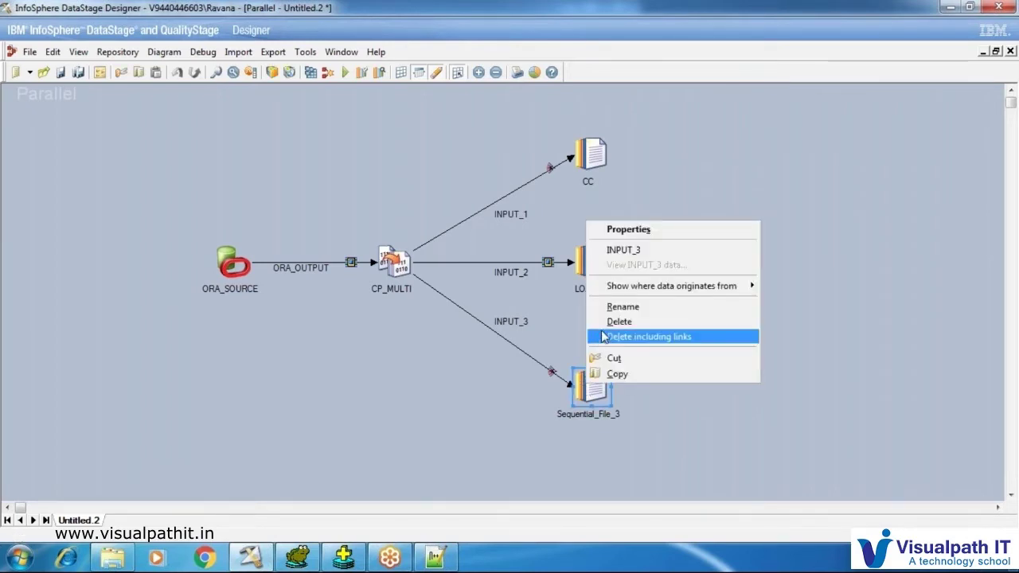
left_click(623, 307)
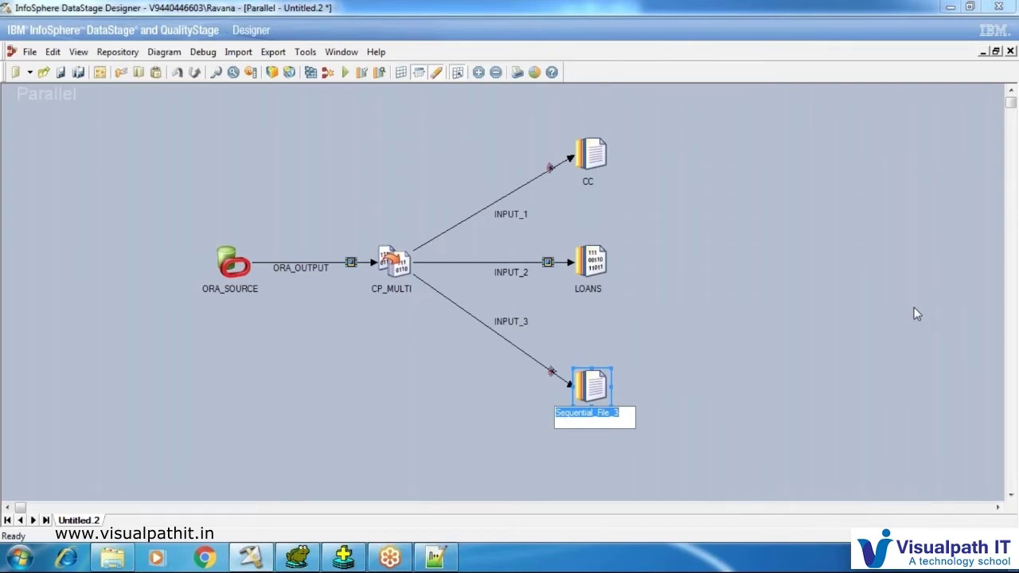
type("INS")
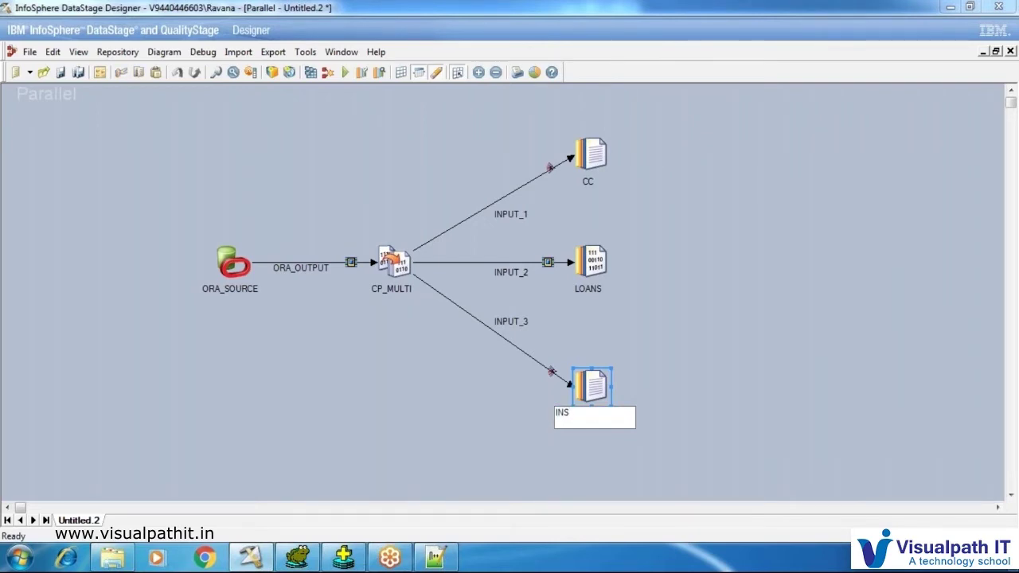
type("URENCEW")
key("BackSpace")
left_click(923, 281)
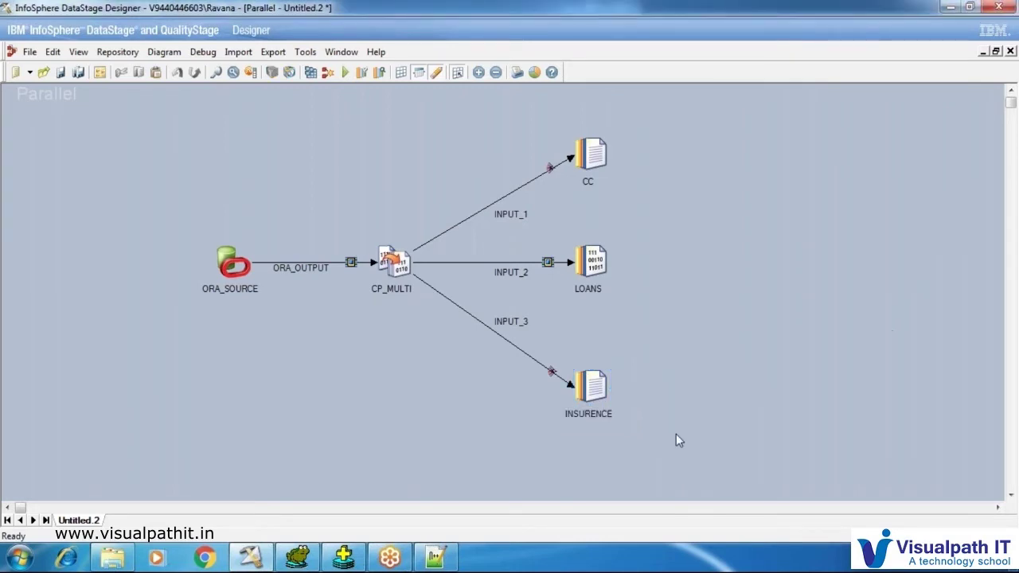
left_click_drag(166, 234, 267, 314)
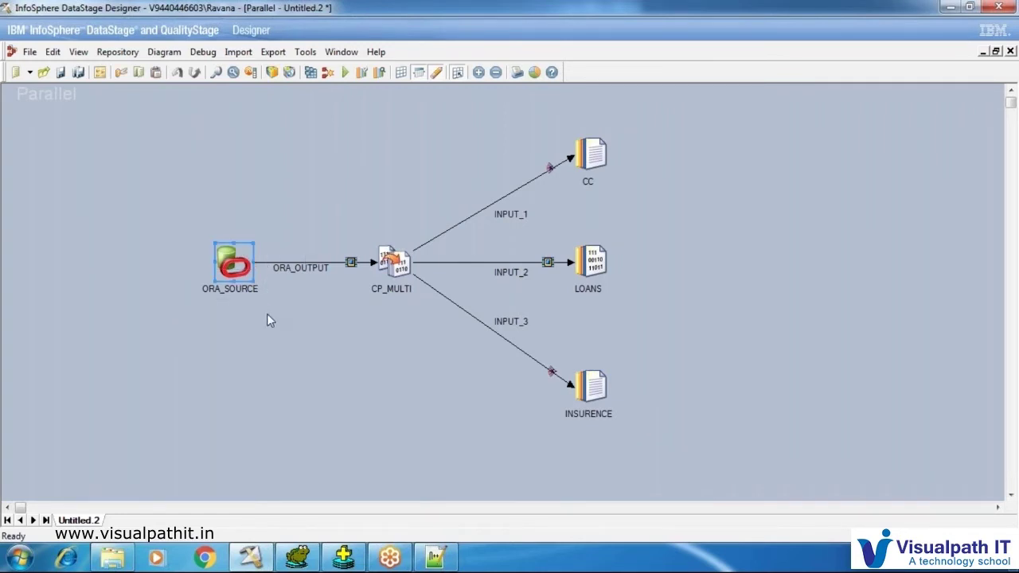
left_click_drag(292, 202, 449, 308)
left_click_drag(538, 132, 616, 186)
left_click_drag(560, 243, 618, 303)
left_click(562, 388)
left_click(614, 332)
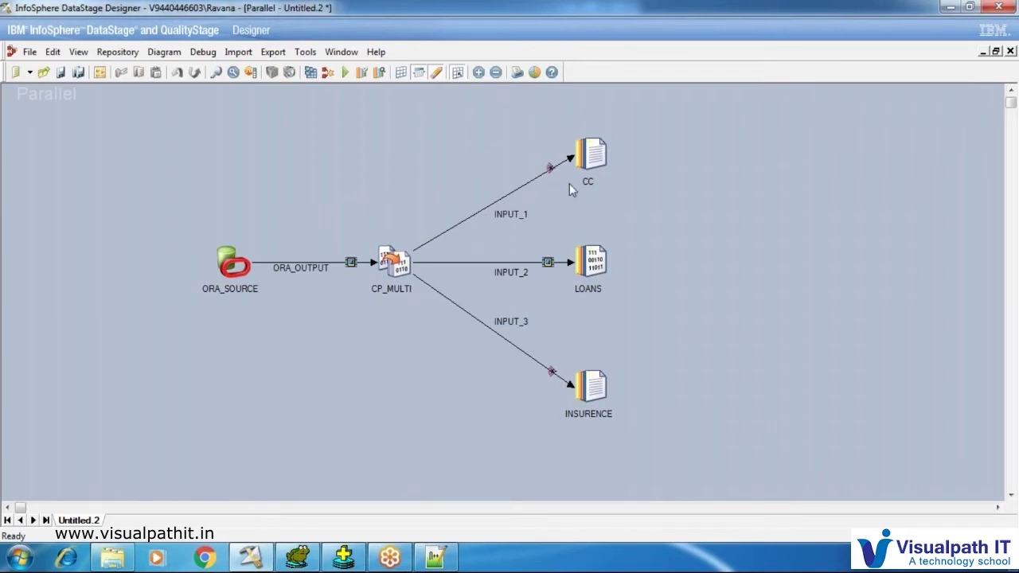
left_click(593, 156)
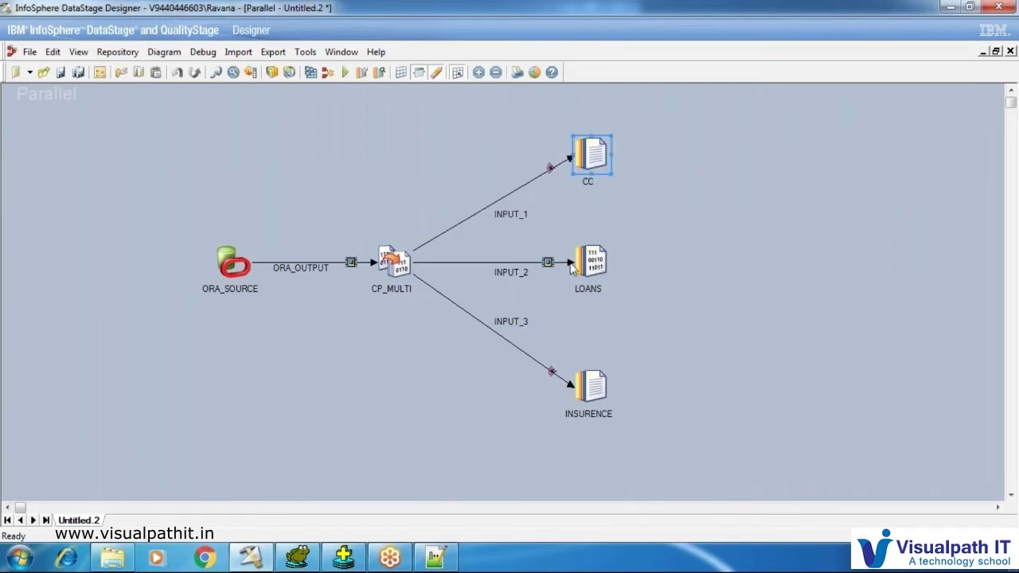
left_click(168, 288)
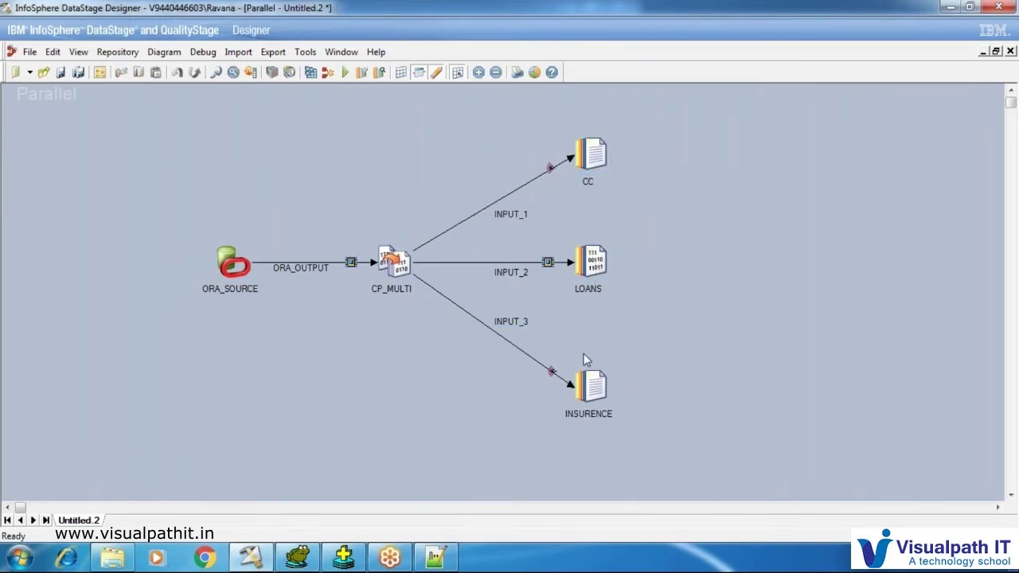
left_click_drag(359, 222, 439, 358)
Switch to Oracle SQL*Plus to examine the emp table's columns and rows, and return to DataStage Designer.
left_click(343, 557)
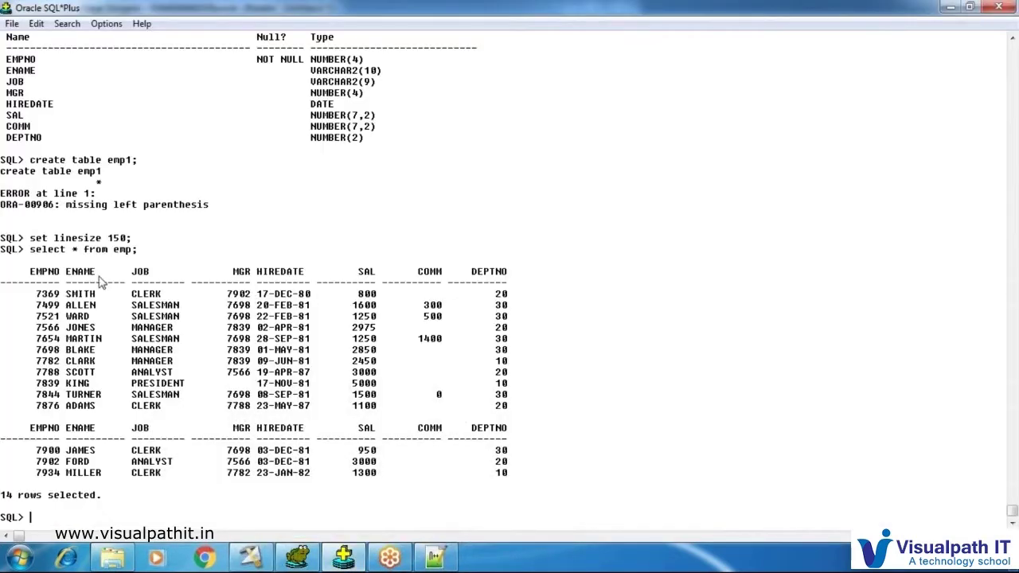
left_click_drag(113, 249, 119, 250)
left_click(251, 557)
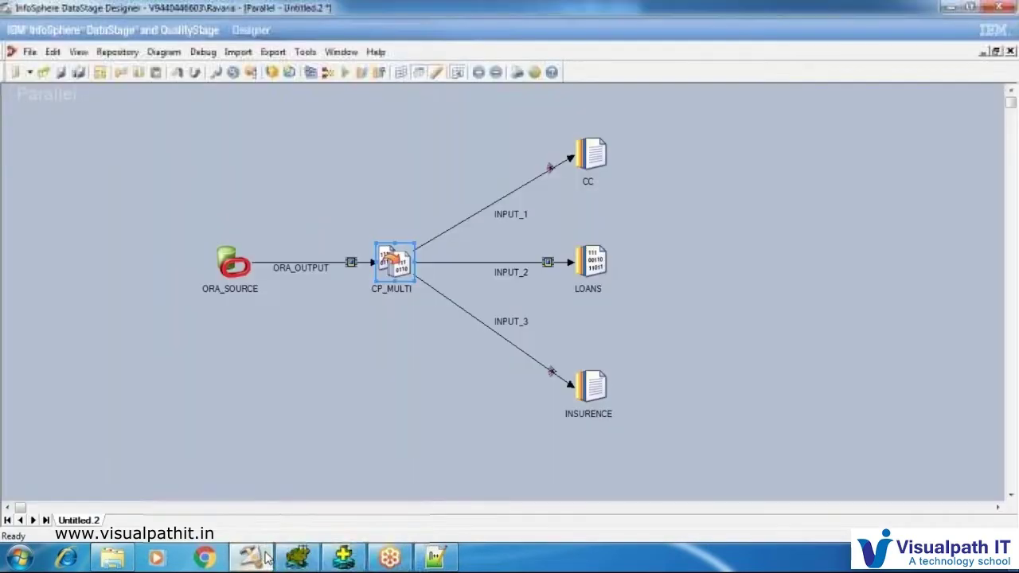
left_click_drag(180, 253, 276, 325)
left_click(544, 187)
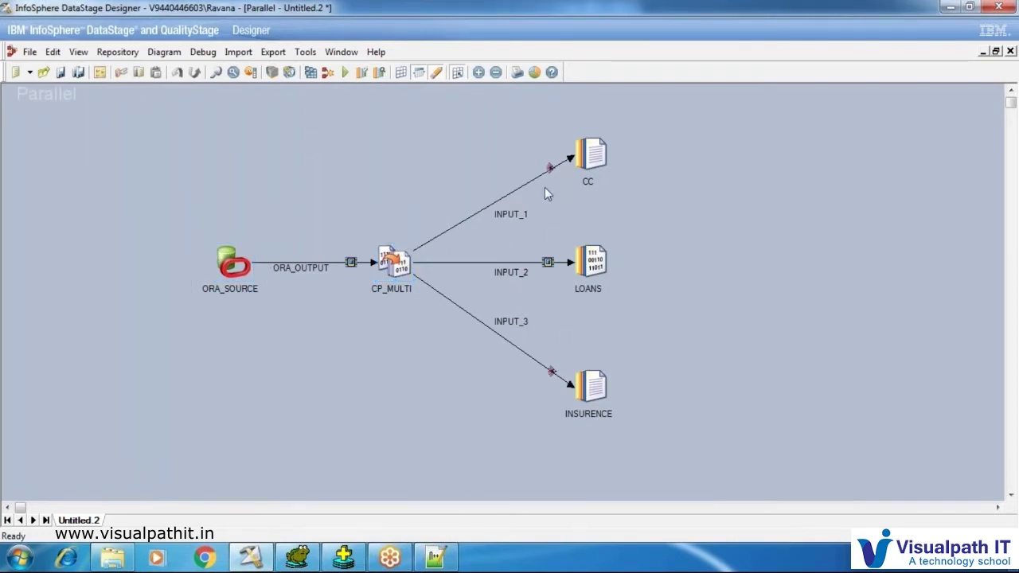
left_click_drag(615, 199, 683, 462)
left_click(818, 343)
Open the ORA_SOURCE connector's properties and enter the server oracle, the database username and the account password.
double_click(230, 264)
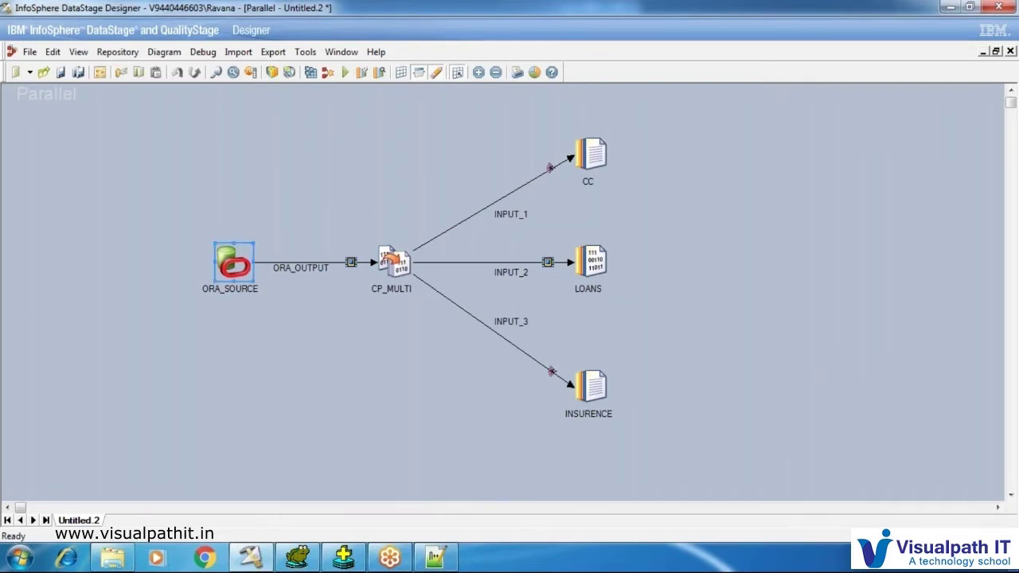
type("oracle")
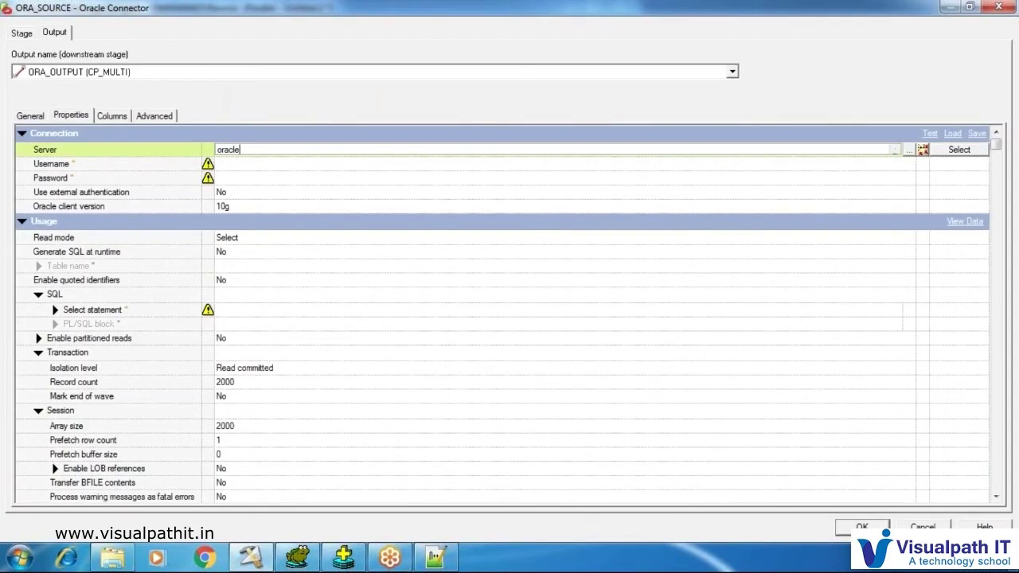
key("Tab")
type("scott")
key("Tab")
type("tiger")
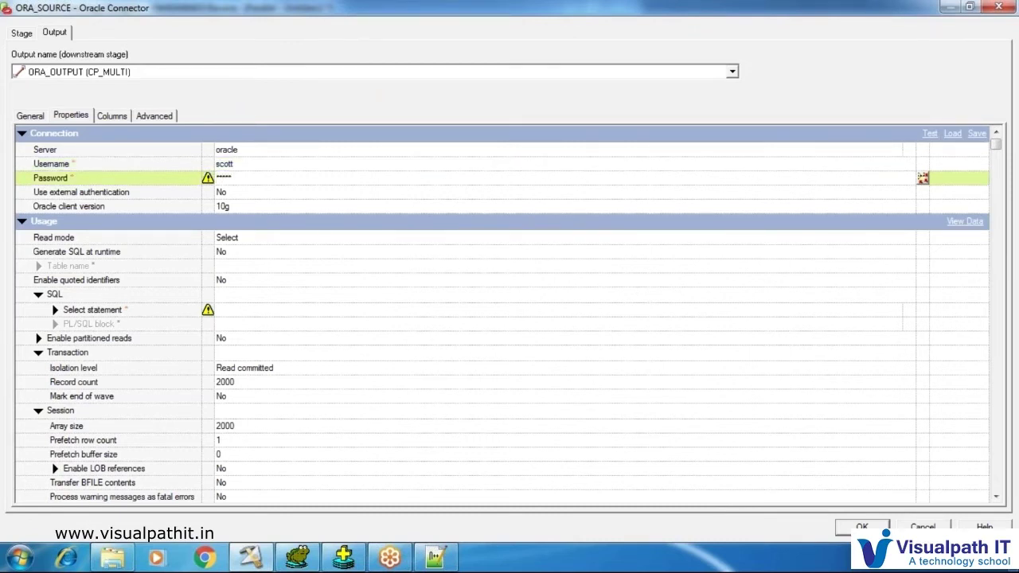
Enable SQL generation at runtime for ORA_SOURCE and set the table name to emp.
left_click(228, 255)
left_click(233, 278)
left_click(232, 253)
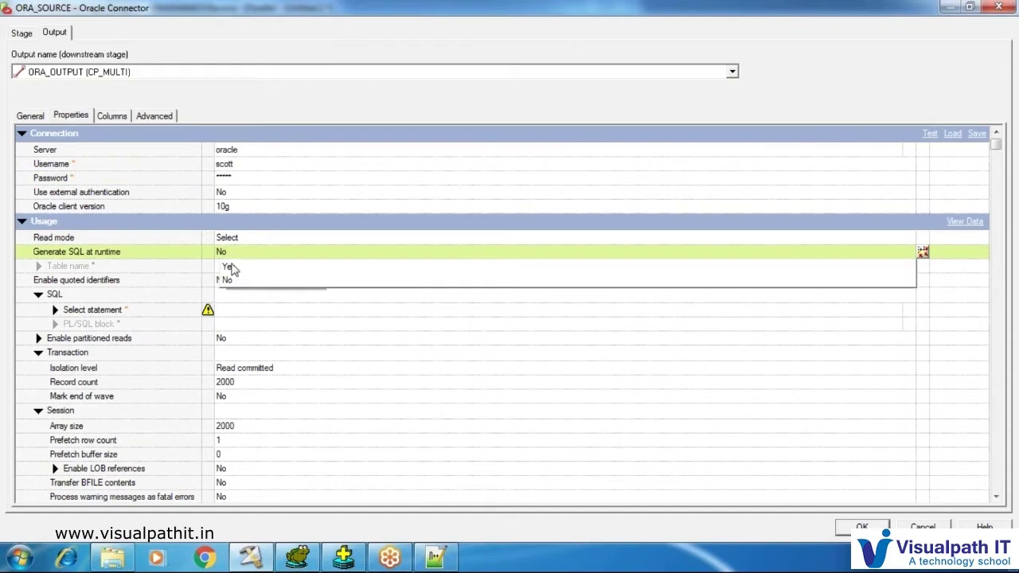
left_click(228, 266)
left_click(230, 266)
type("emp")
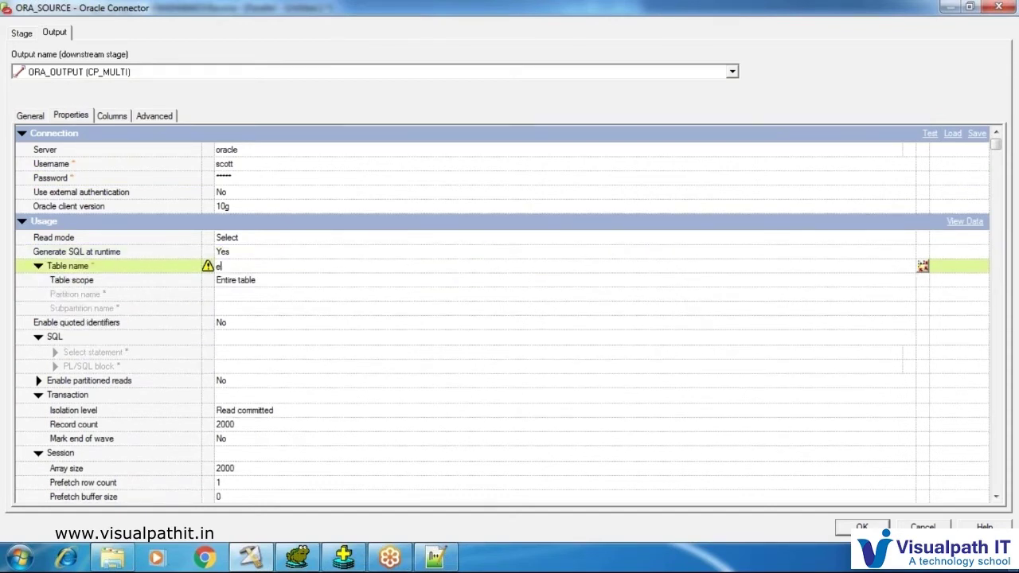
Load all columns from the emp table definition in the oracle folder into ORA_SOURCE's output and accept the connector settings.
left_click(111, 115)
left_click(969, 491)
left_click(368, 212)
left_click(382, 248)
left_click(396, 260)
left_click(440, 272)
left_click(626, 366)
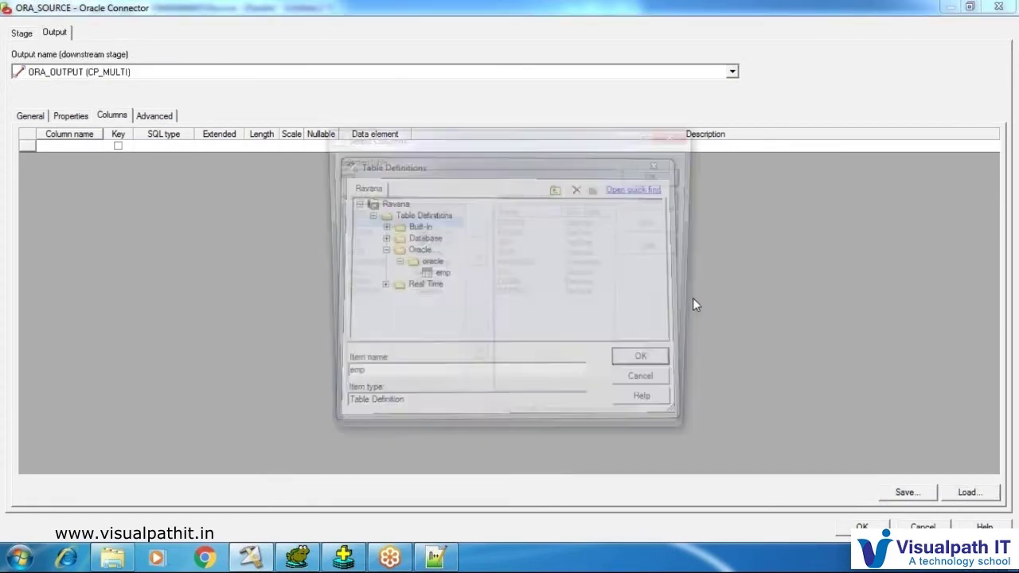
left_click(675, 180)
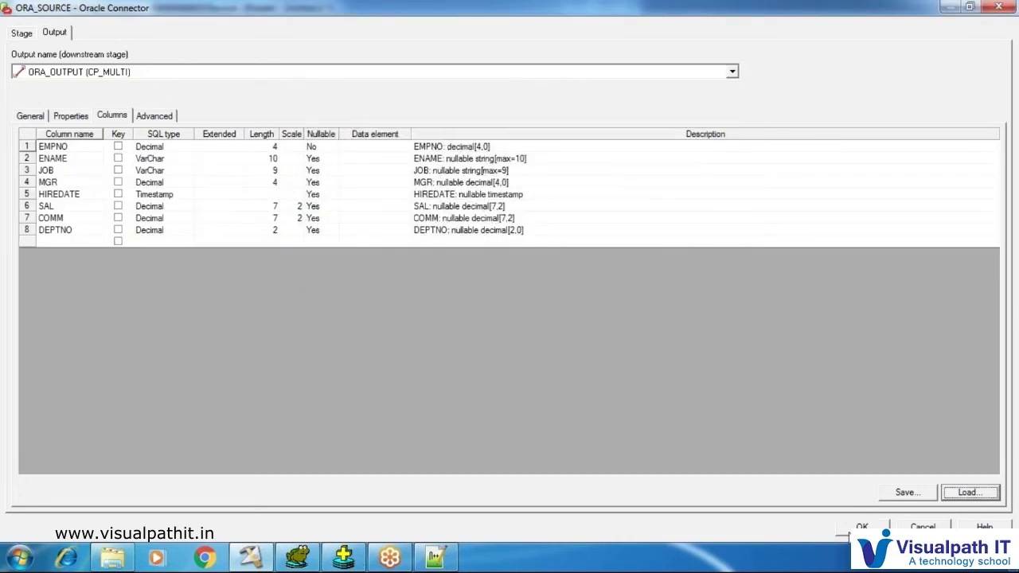
left_click(860, 528)
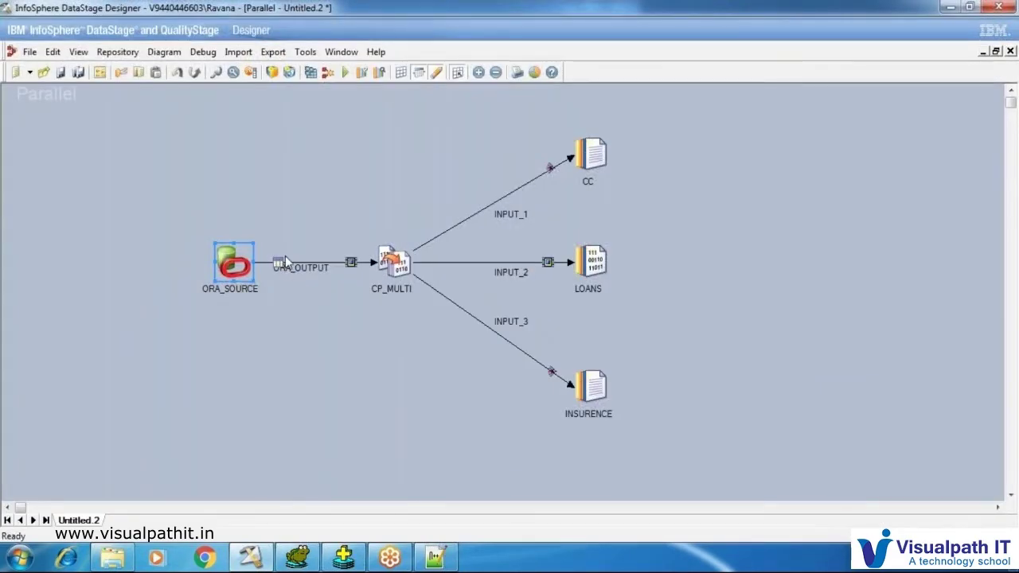
Reopen ORA_SOURCE, delete all of its output column definitions and accept the change.
double_click(224, 264)
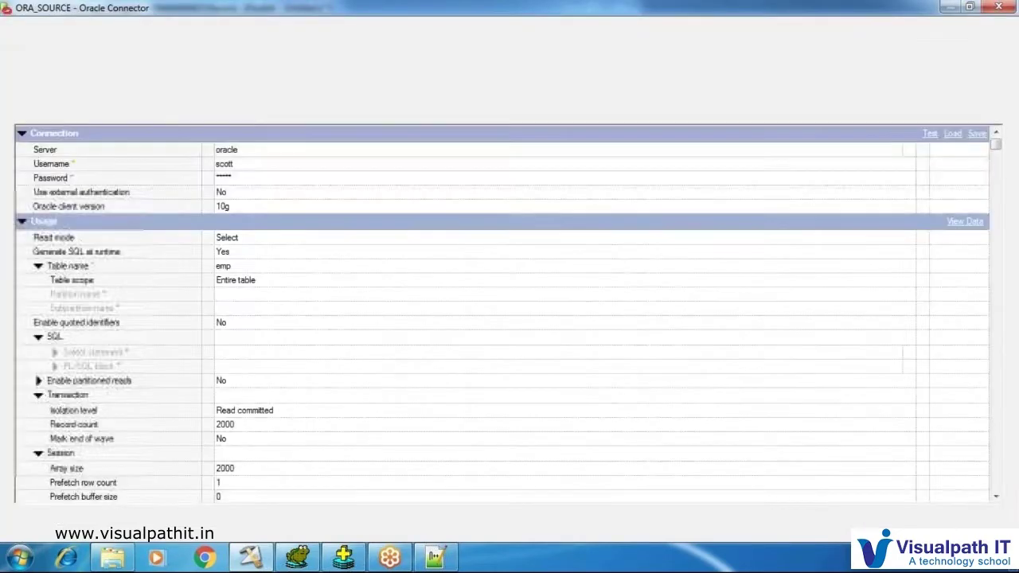
left_click(109, 115)
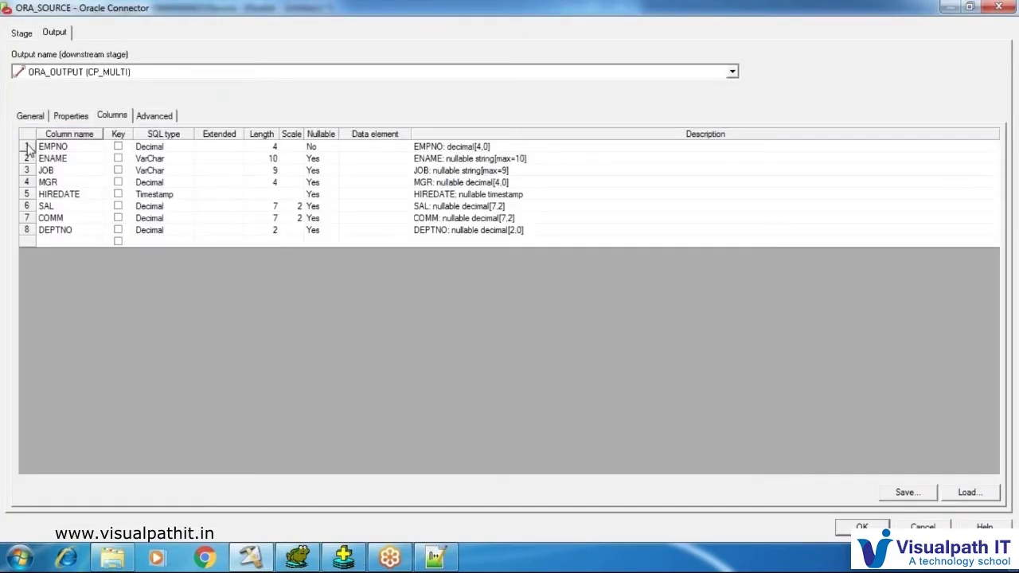
left_click(27, 137)
key("Delete")
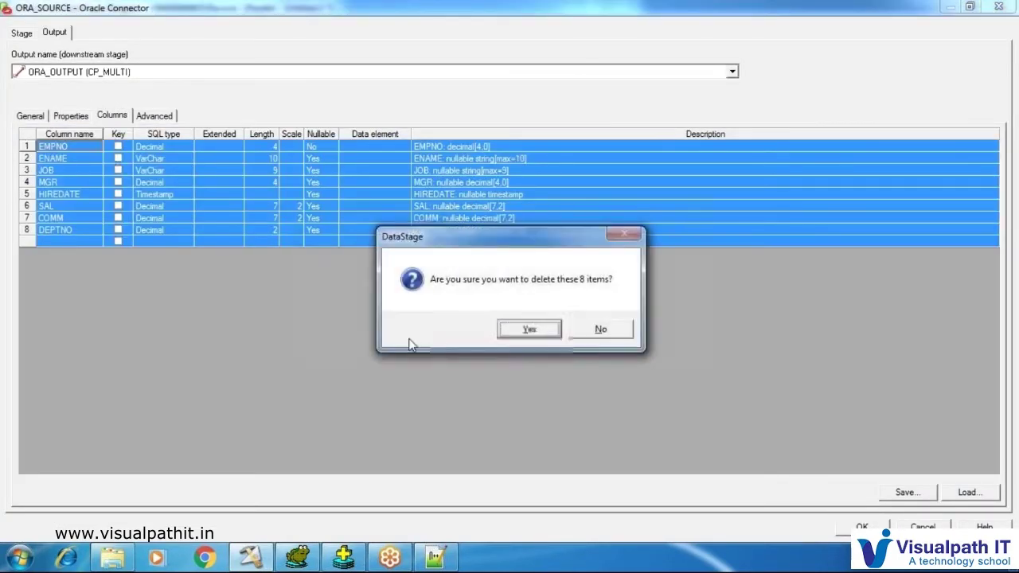
left_click(528, 329)
left_click(861, 527)
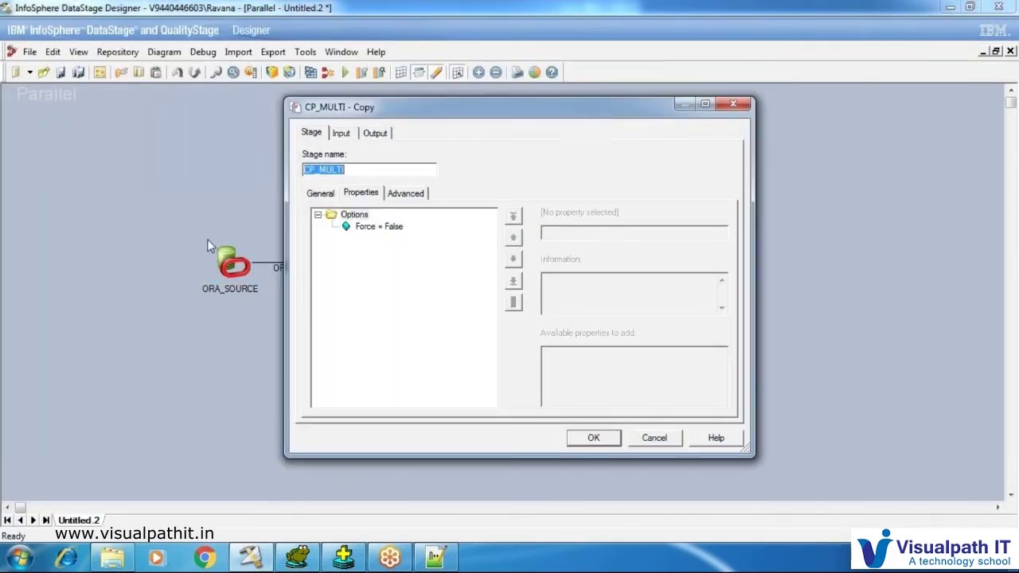
Check the column definitions on CP_MULTI's ORA_OUTPUT input link and close the stage.
left_click(341, 133)
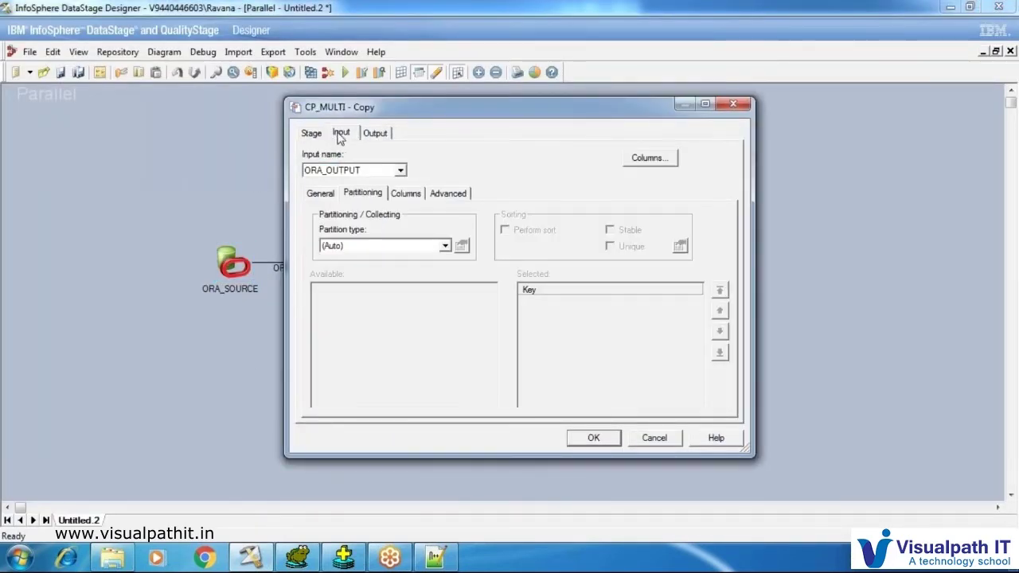
left_click(406, 193)
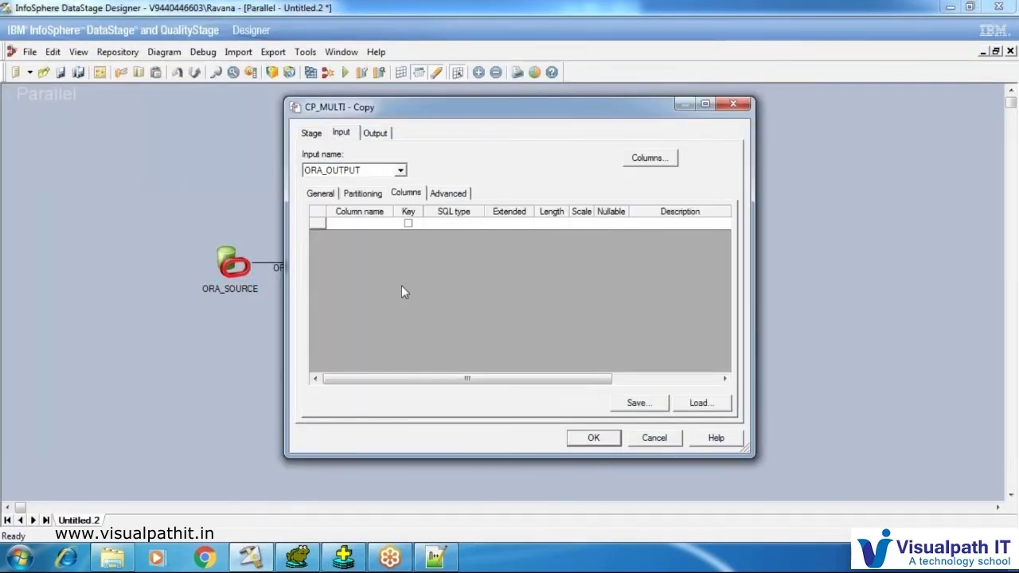
left_click(599, 437)
Reload all columns from the emp table definition into ORA_SOURCE's output and accept the connector settings.
double_click(225, 273)
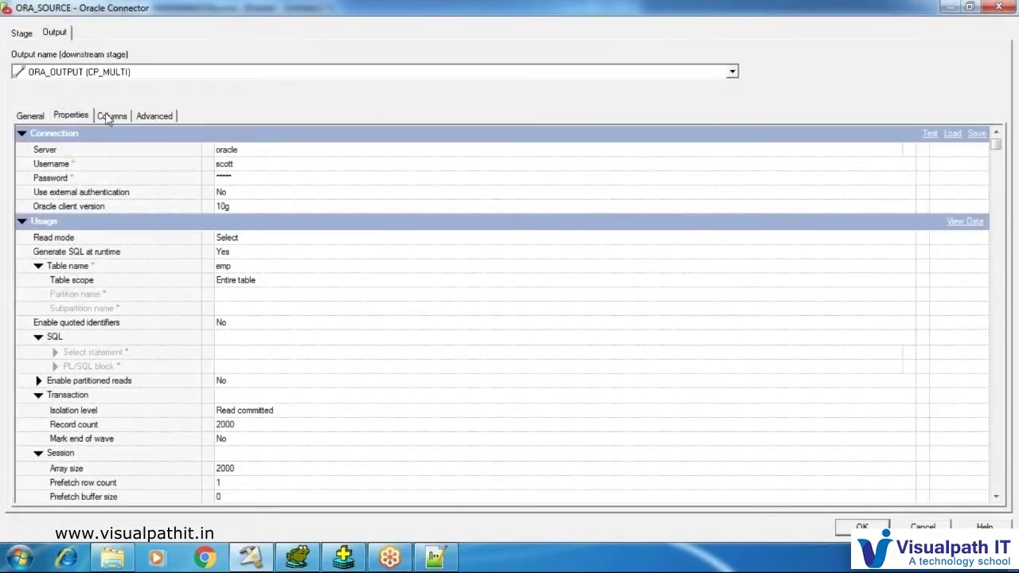
left_click(111, 117)
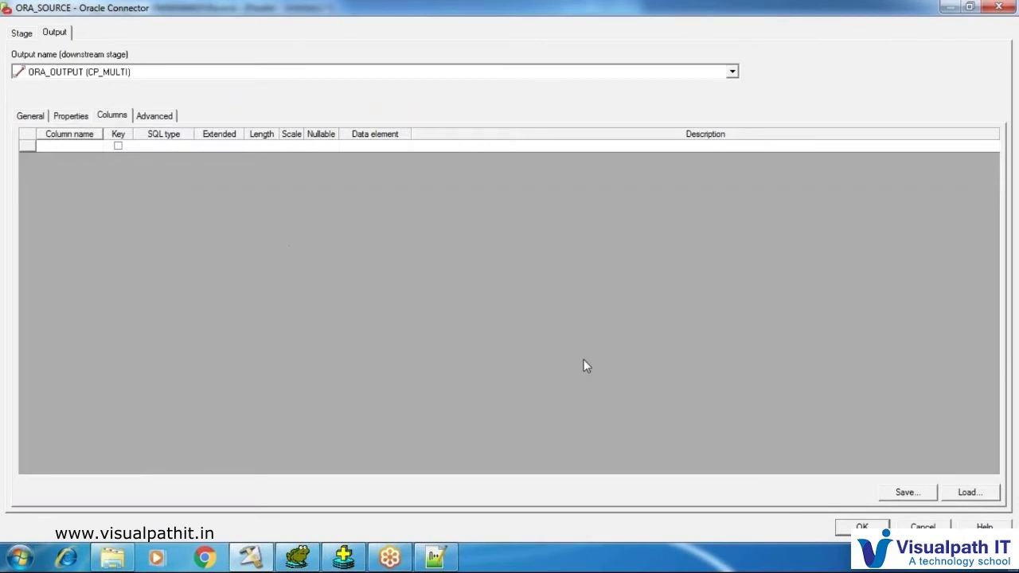
left_click(955, 494)
left_click(438, 272)
left_click(644, 357)
left_click(651, 176)
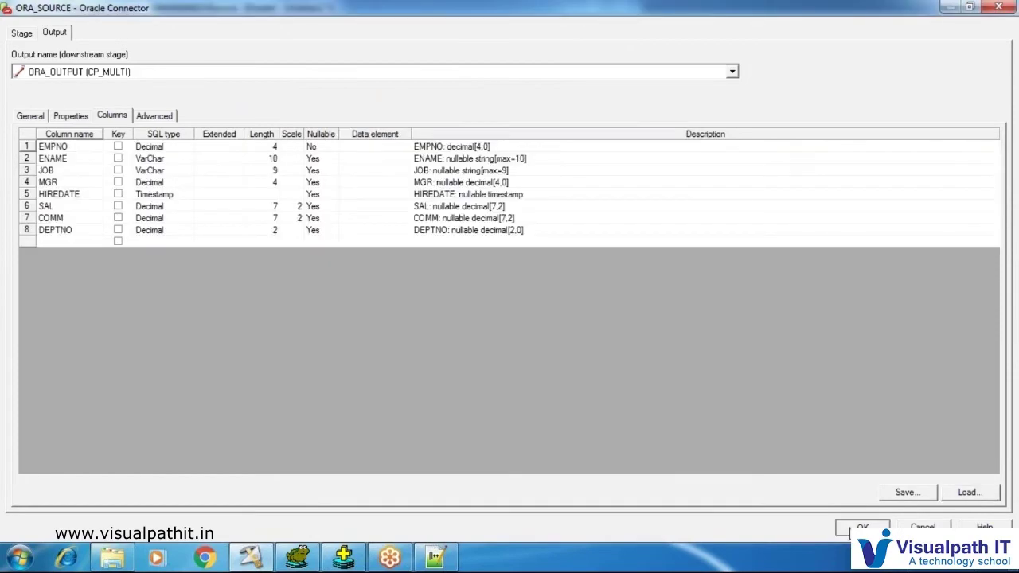
left_click(861, 527)
Reopen CP_MULTI to verify the columns received through its ORA_OUTPUT input link, and close it.
double_click(394, 263)
left_click(341, 132)
left_click(405, 193)
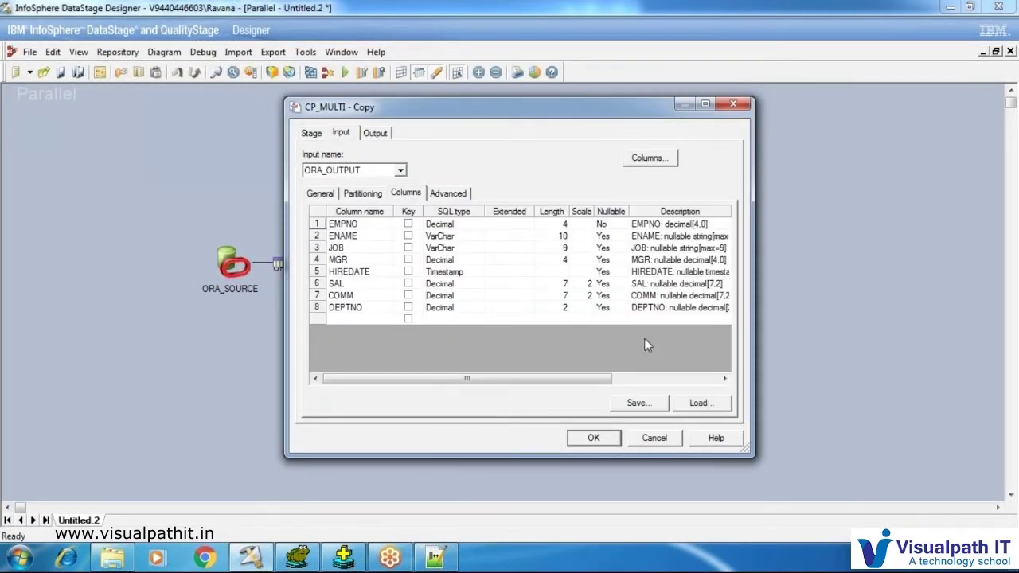
left_click(603, 438)
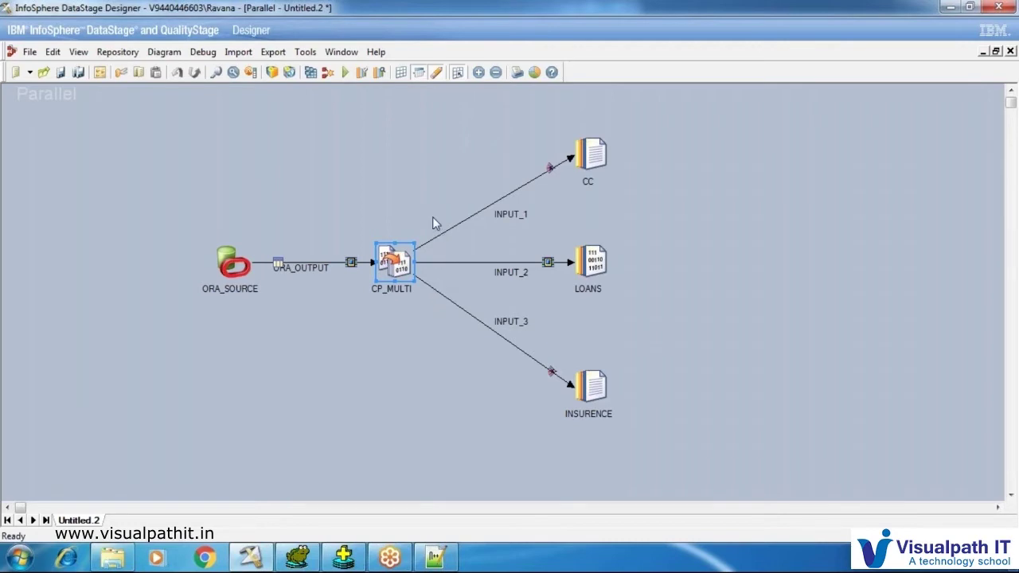
Review CP_MULTI's output mappings for INPUT_1, INPUT_2 and INPUT_3, and close the stage.
double_click(400, 274)
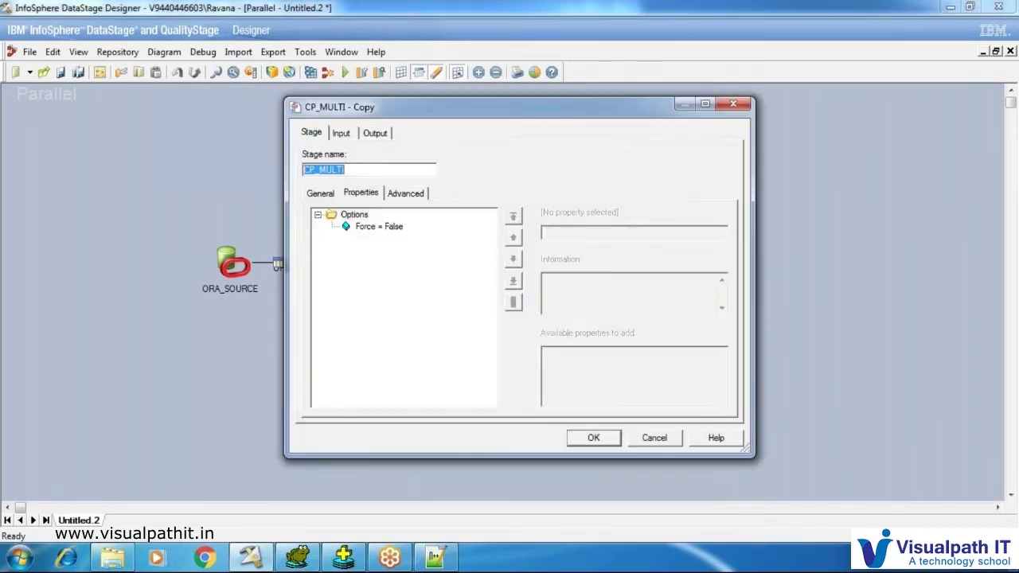
left_click(375, 132)
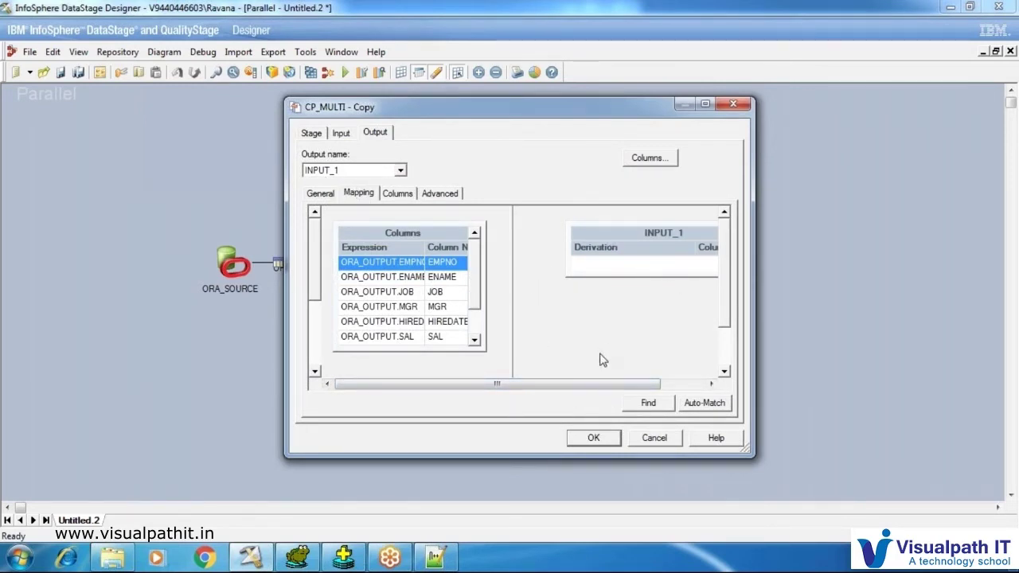
left_click(594, 439)
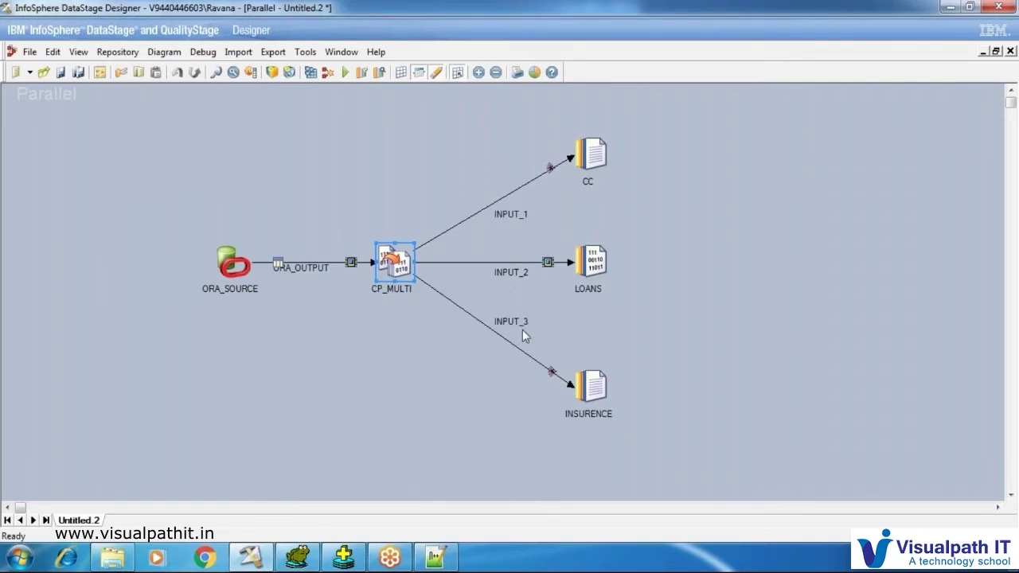
double_click(396, 265)
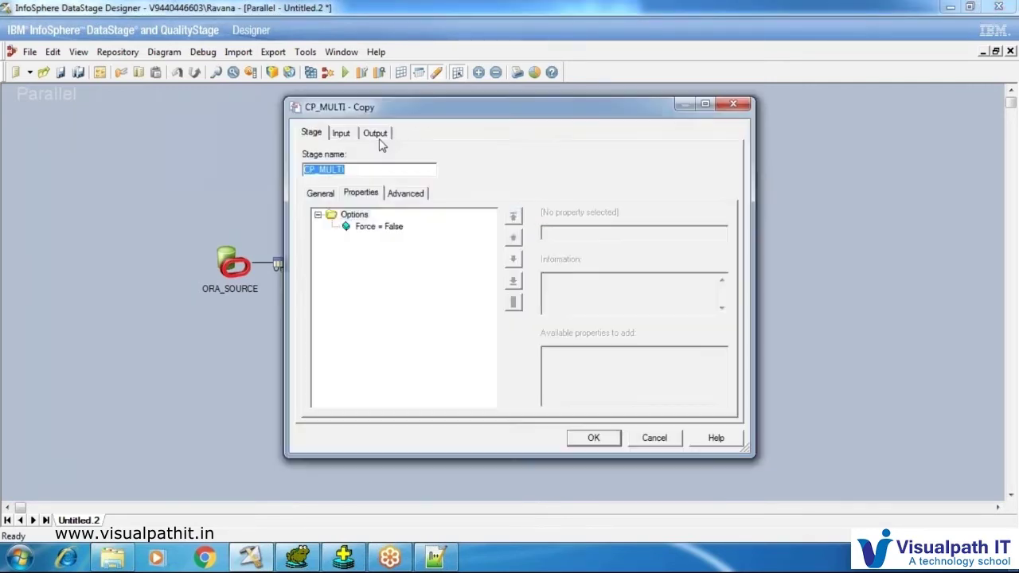
left_click(375, 133)
left_click(401, 171)
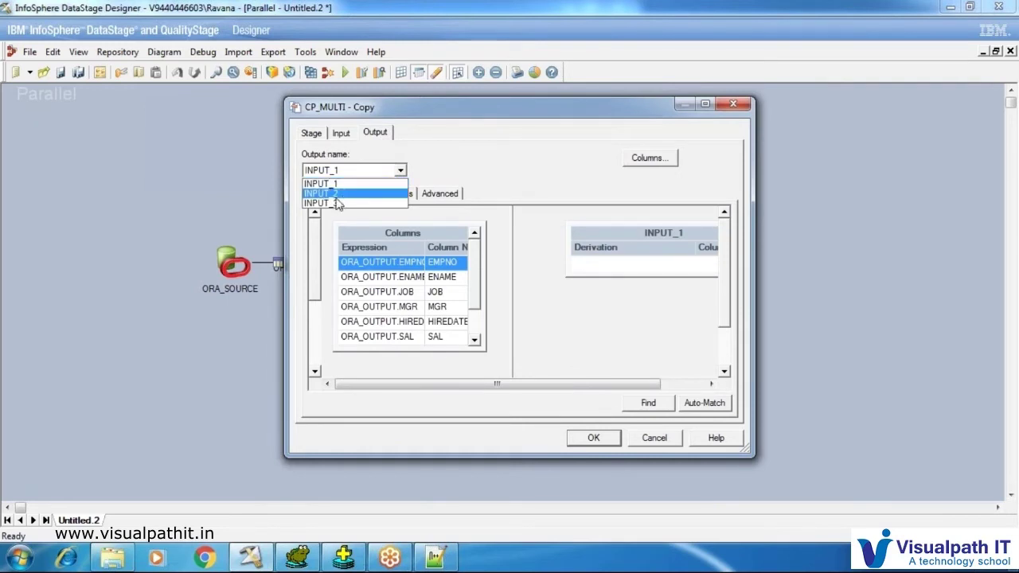
left_click(335, 195)
left_click(400, 170)
left_click(358, 203)
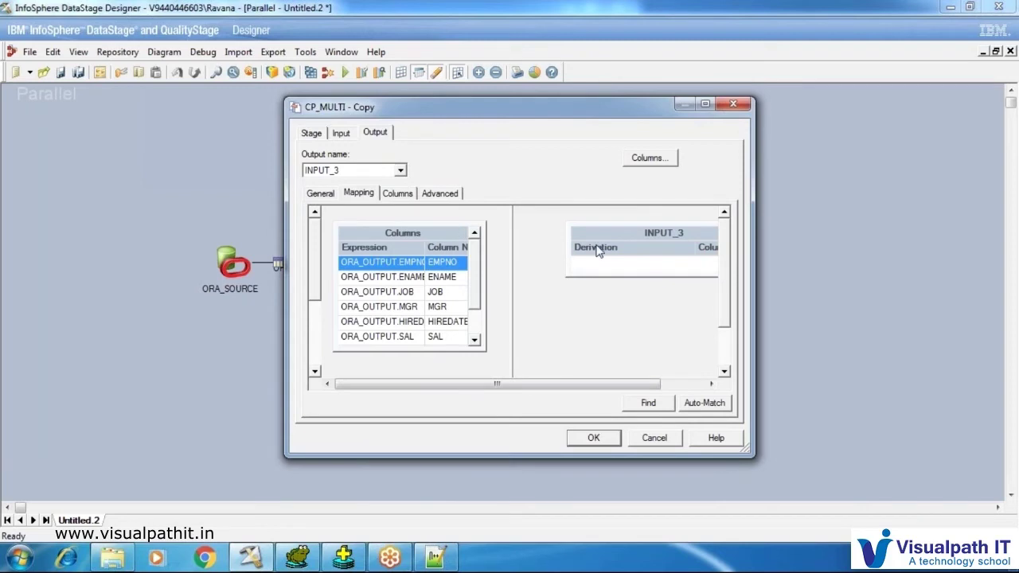
left_click(613, 439)
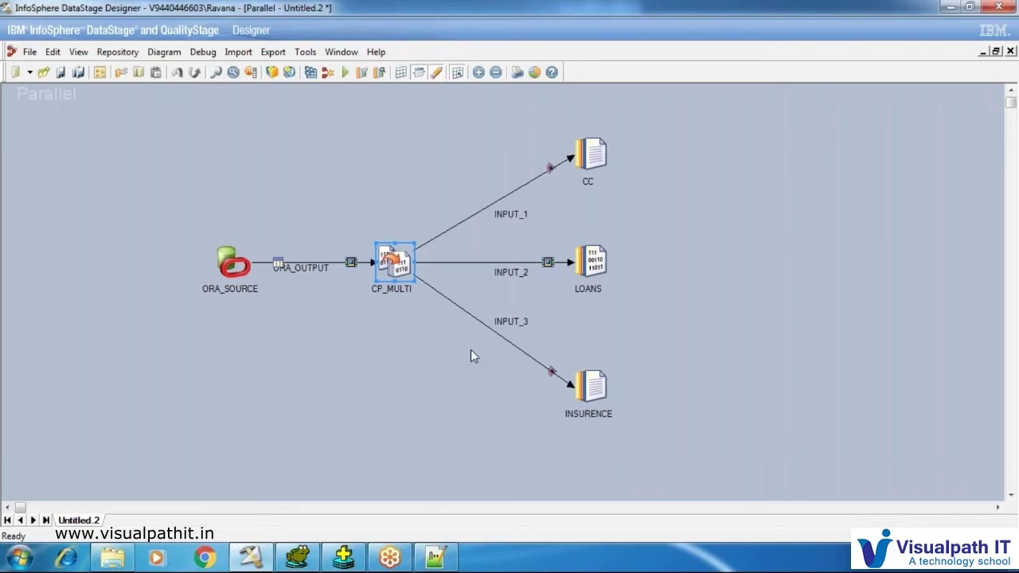
Examine the INPUT_1 columns and target properties of the CC Sequential File stage, and close it.
double_click(583, 171)
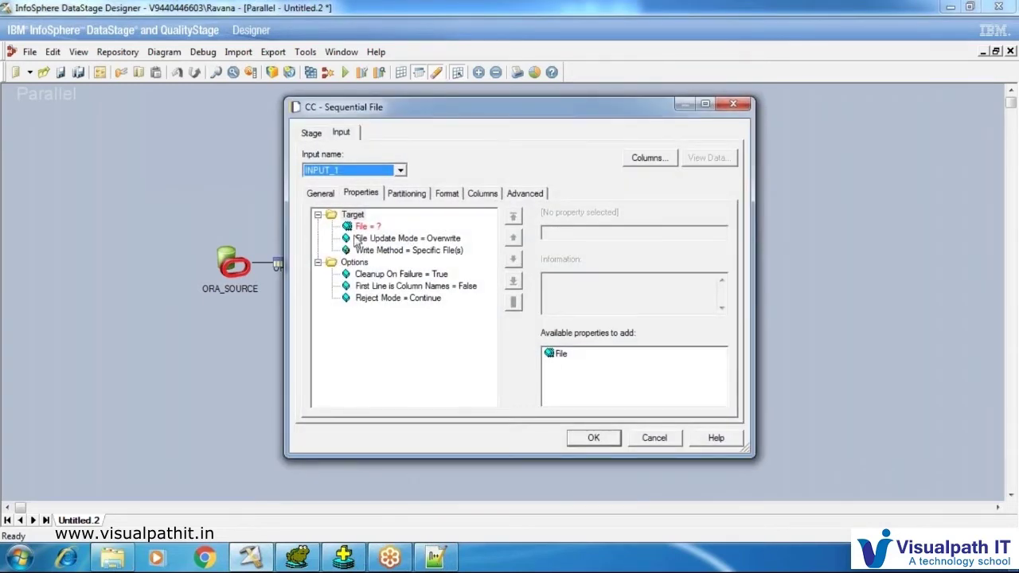
left_click(472, 198)
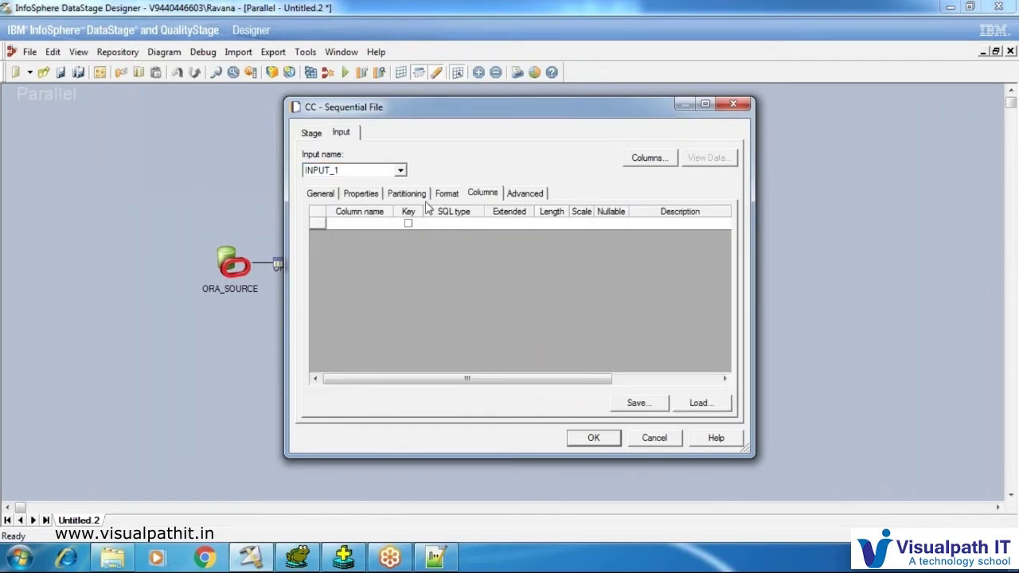
left_click(371, 197)
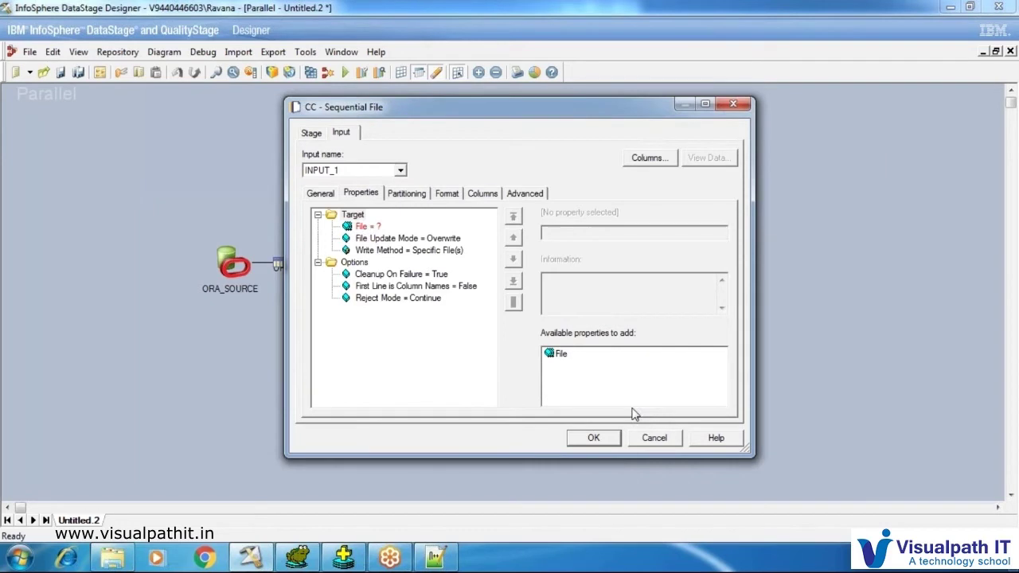
left_click(601, 444)
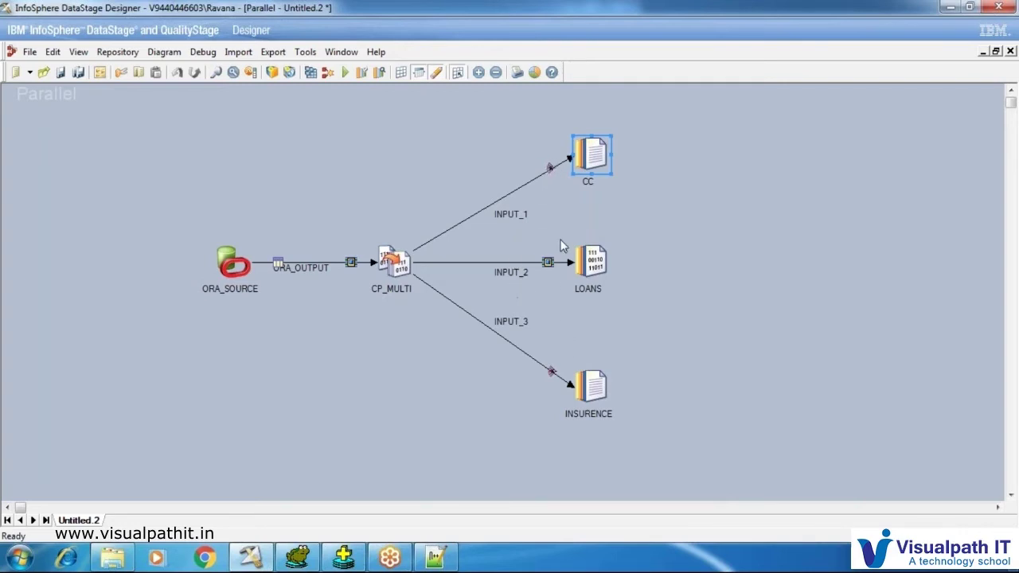
Hide the link markers on the job canvas.
left_click(605, 368)
left_click(602, 180)
left_click(419, 77)
Check ORA_SOURCE's output column definitions, close the connector and show the link markers on the canvas again.
left_click(236, 273)
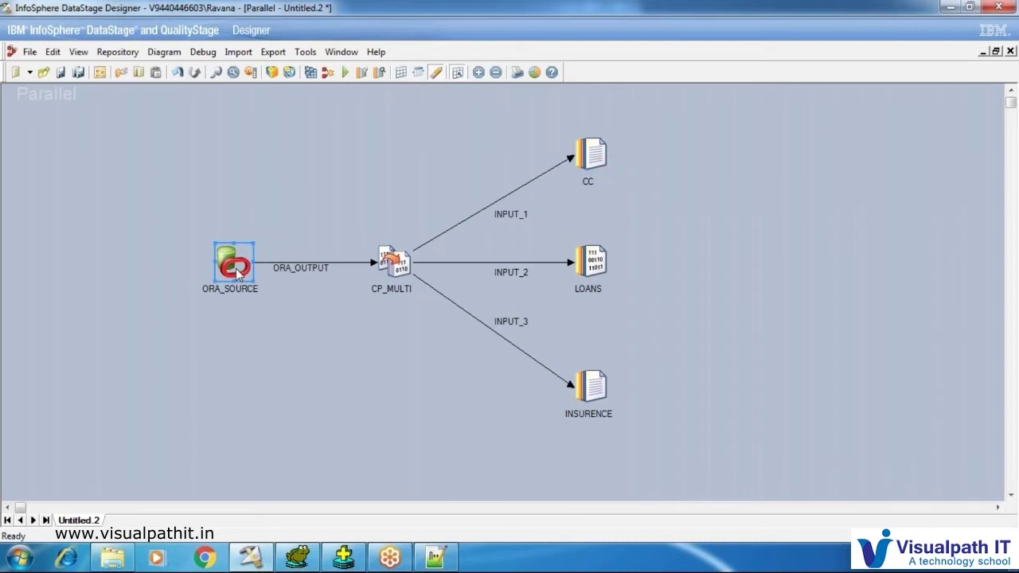
double_click(236, 273)
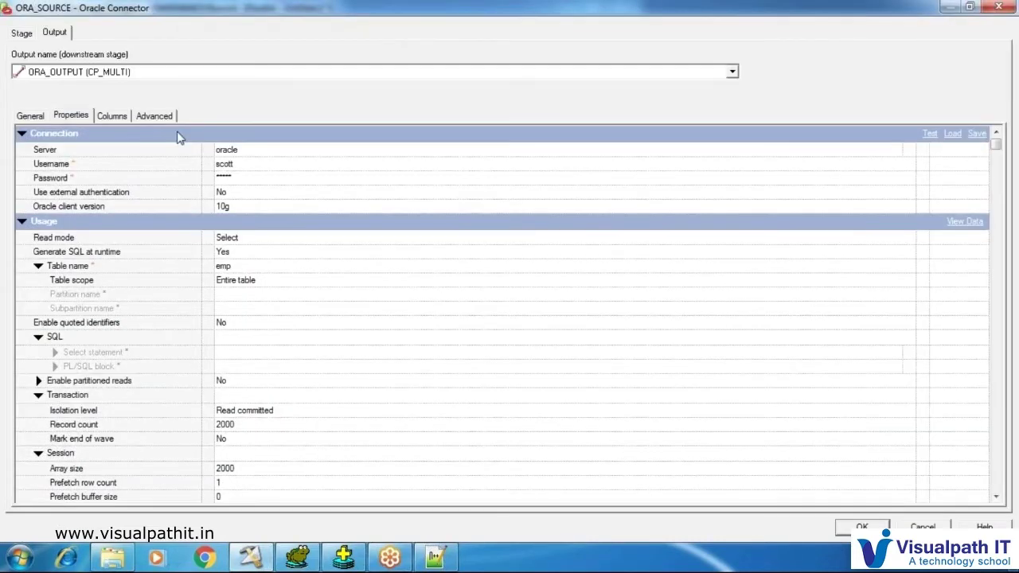
left_click(111, 115)
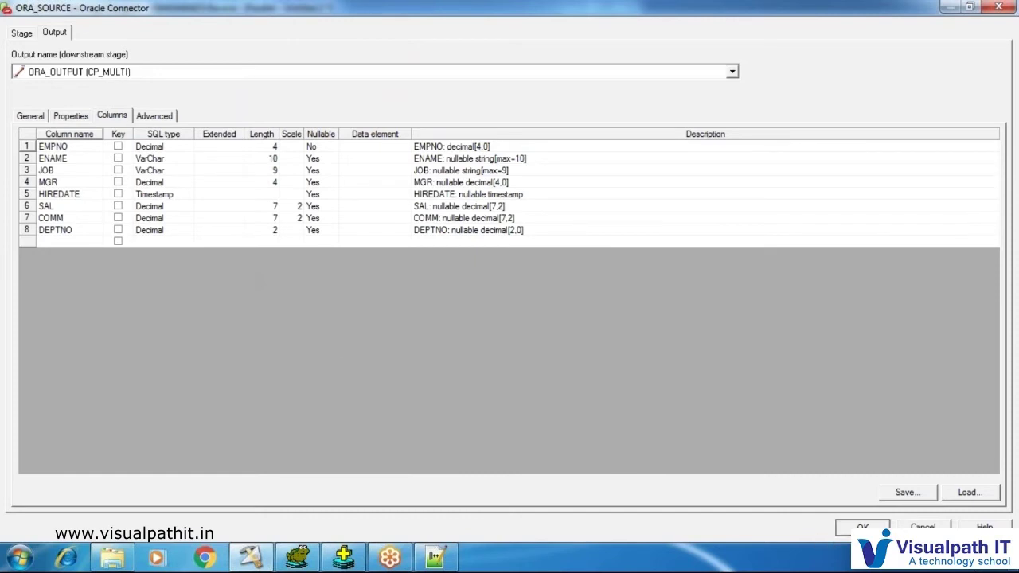
left_click(862, 527)
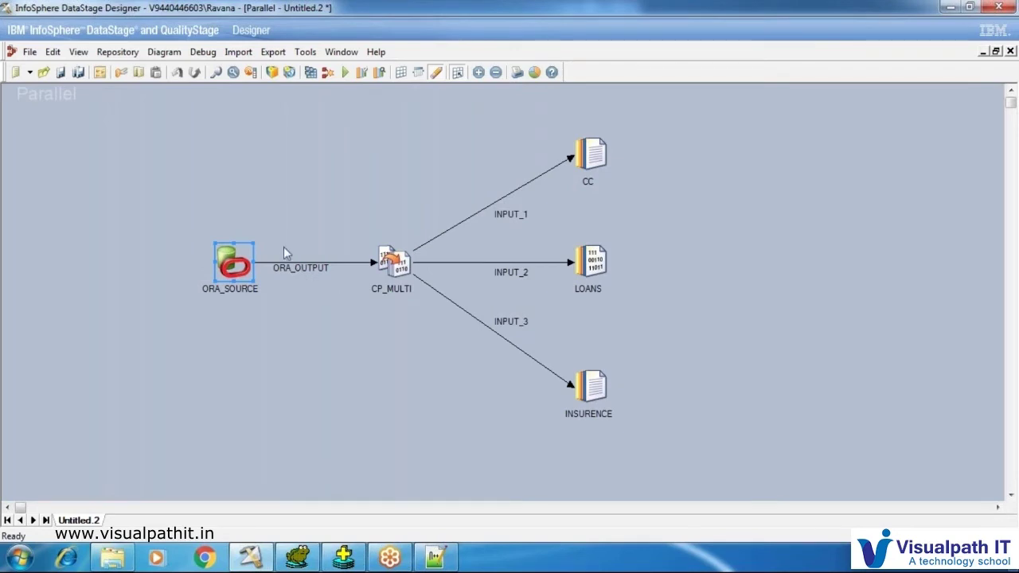
left_click(418, 73)
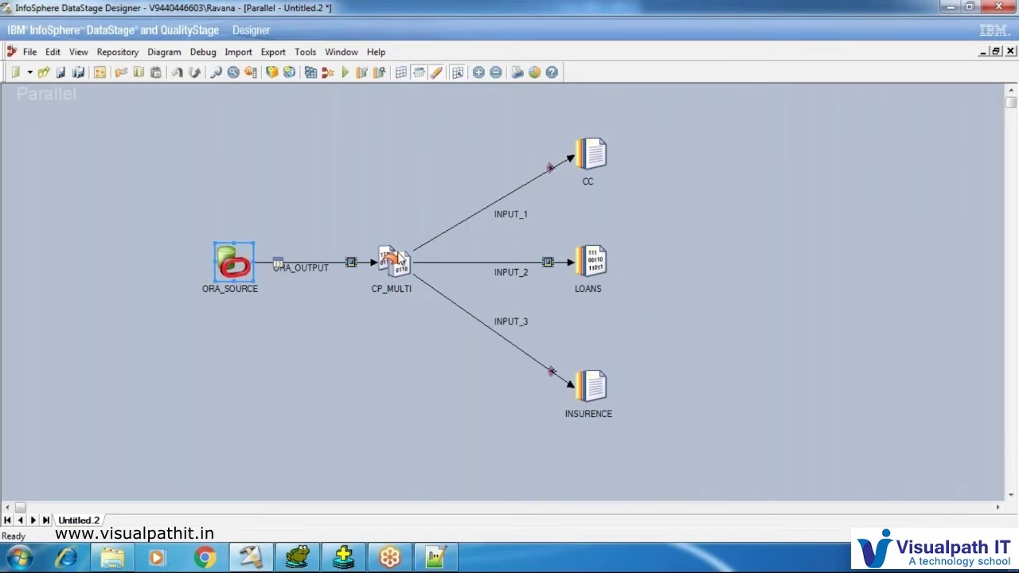
Map all ORA_OUTPUT columns from EMPNO to DEPTNO to CP_MULTI's INPUT_1 output and accept the mapping.
left_click(403, 253)
double_click(403, 253)
left_click(375, 132)
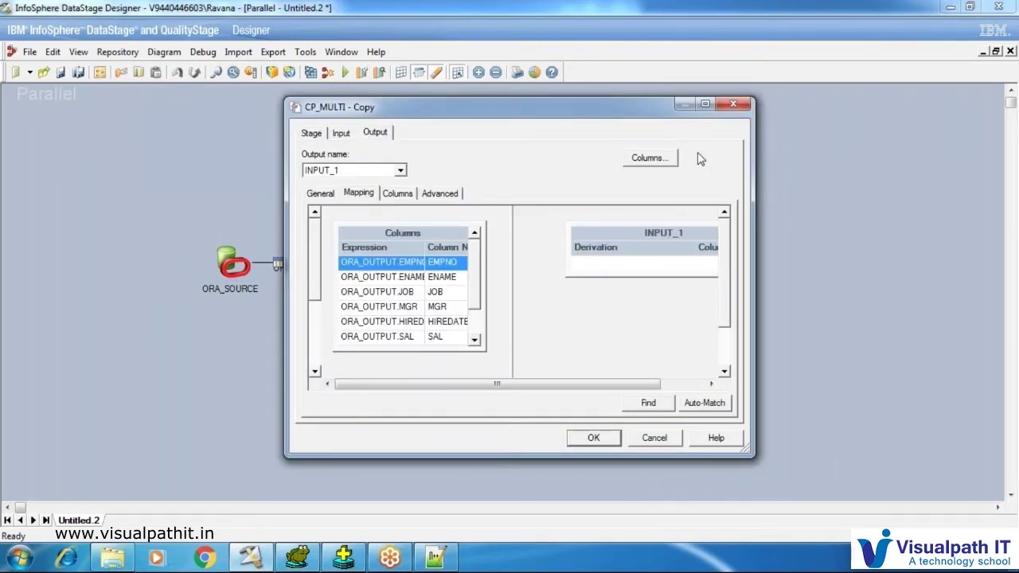
left_click(705, 105)
left_click_drag(223, 279, 297, 280)
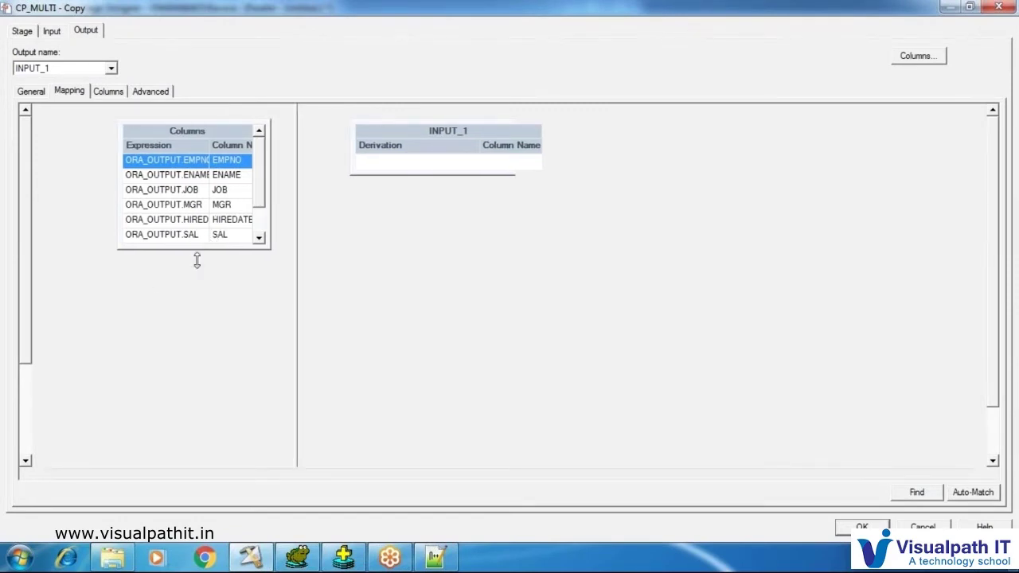
left_click_drag(196, 252, 188, 379)
left_click_drag(117, 205, 77, 205)
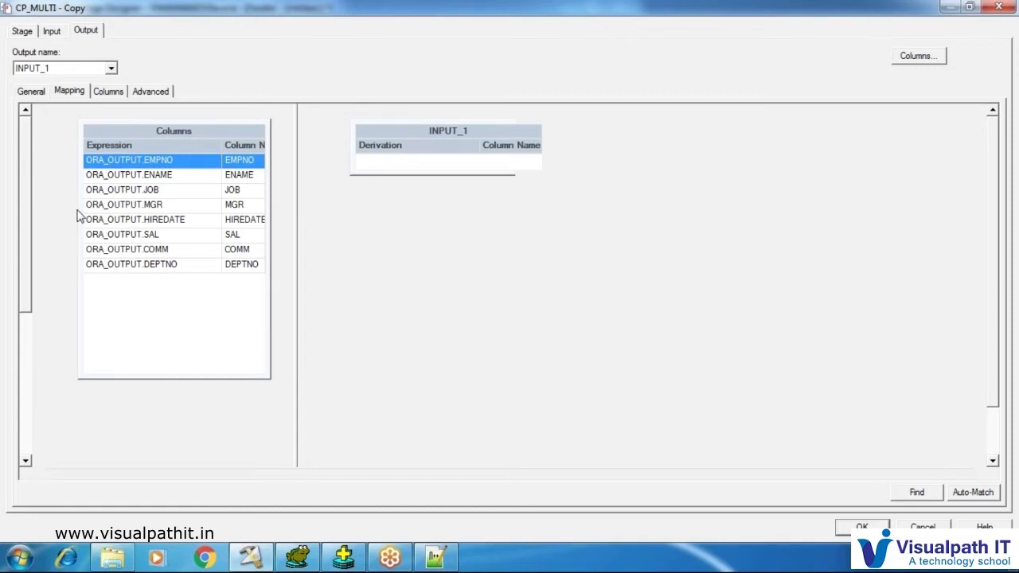
left_click_drag(79, 215, 33, 215)
left_click_drag(179, 130, 446, 159)
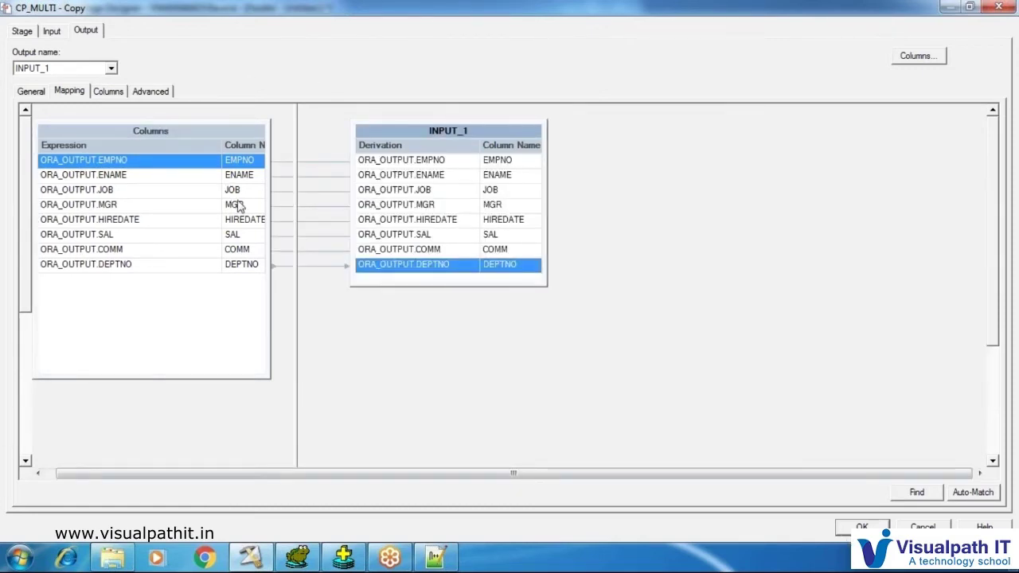
left_click(861, 527)
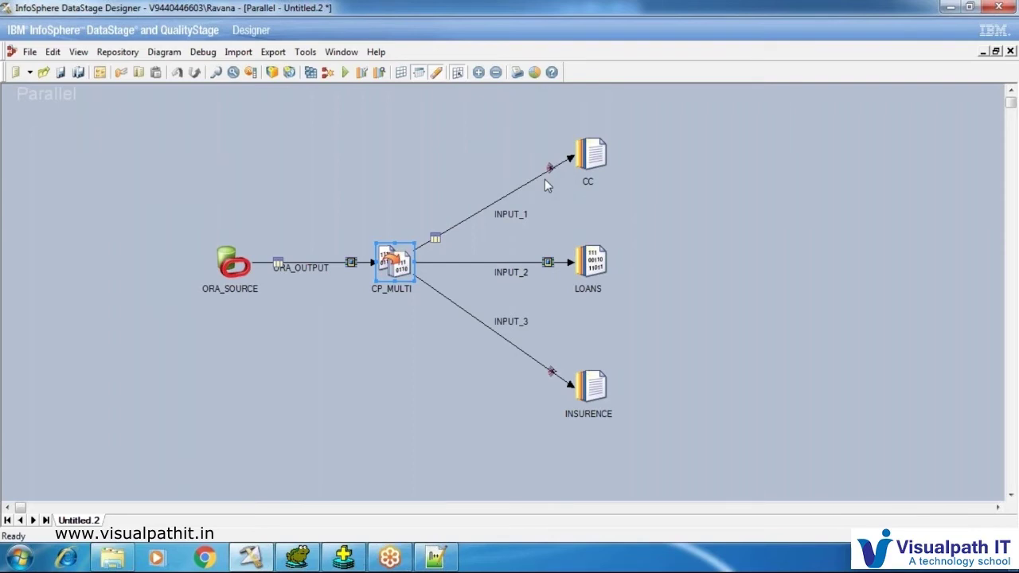
Inspect the execution mode in the CC stage's advanced settings and close the stage.
double_click(590, 154)
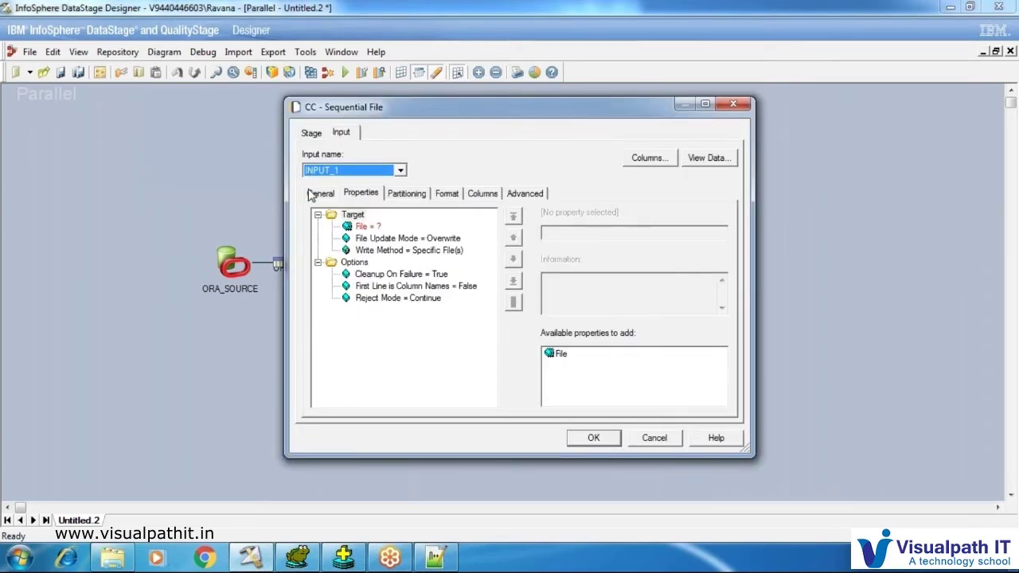
left_click(312, 133)
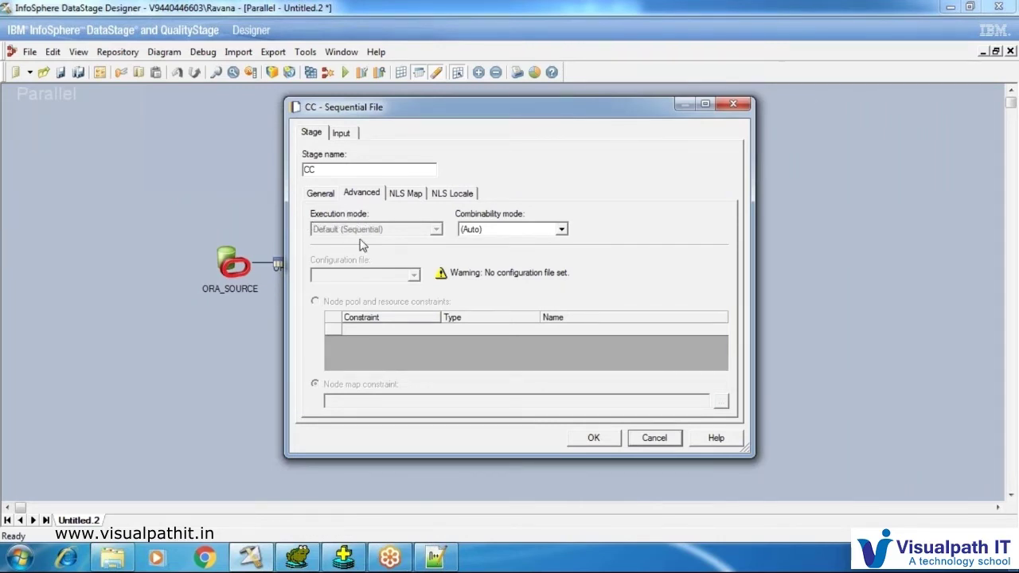
left_click(594, 439)
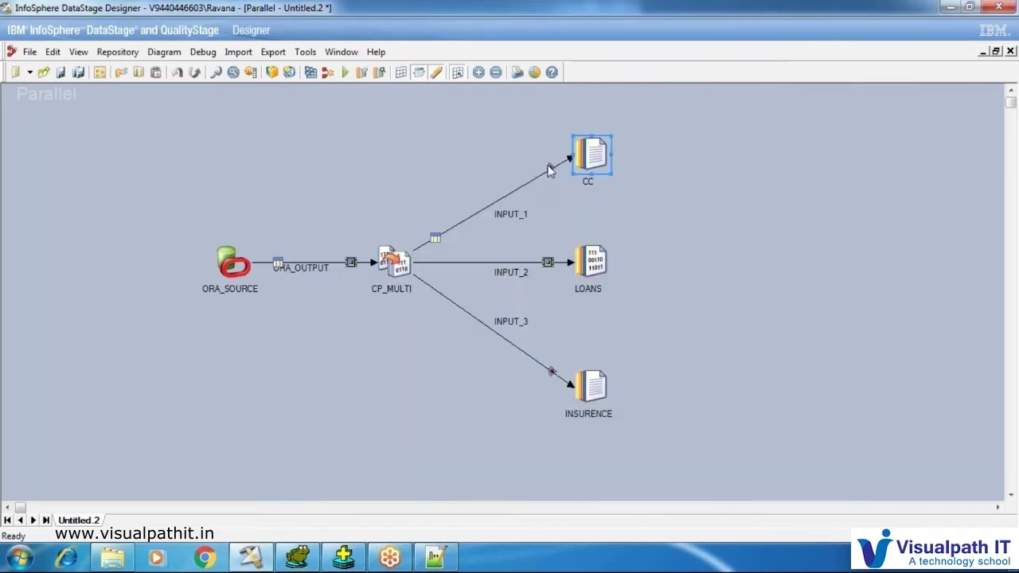
Inspect the execution mode in the LOANS Data Set's advanced settings and close the stage.
left_click(593, 262)
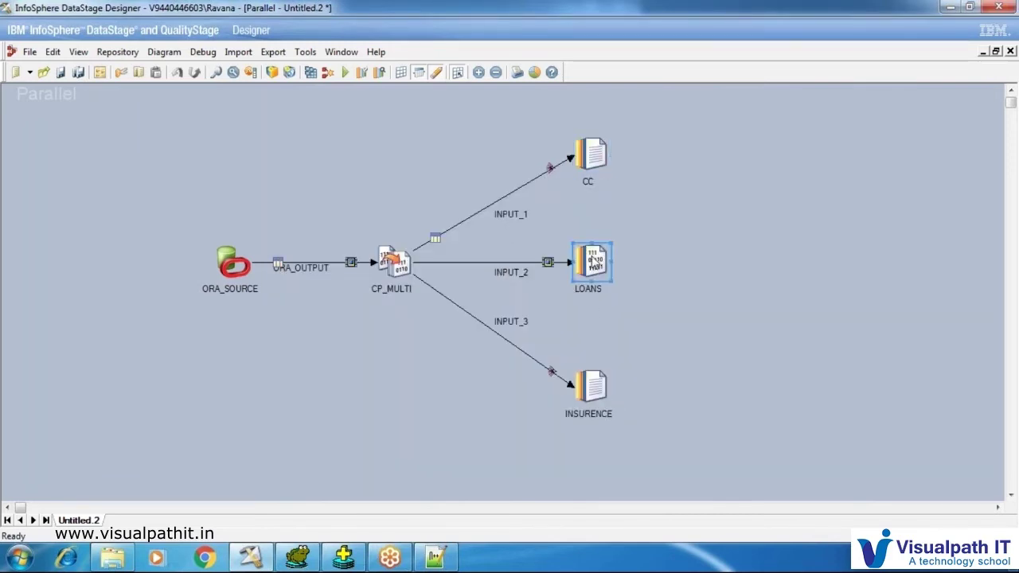
double_click(593, 261)
left_click(311, 133)
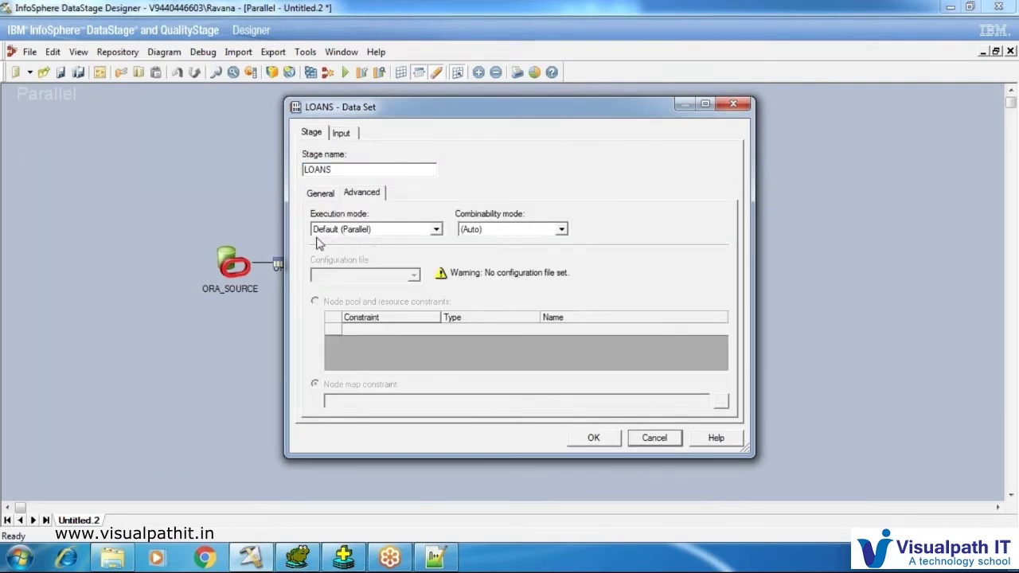
left_click(576, 439)
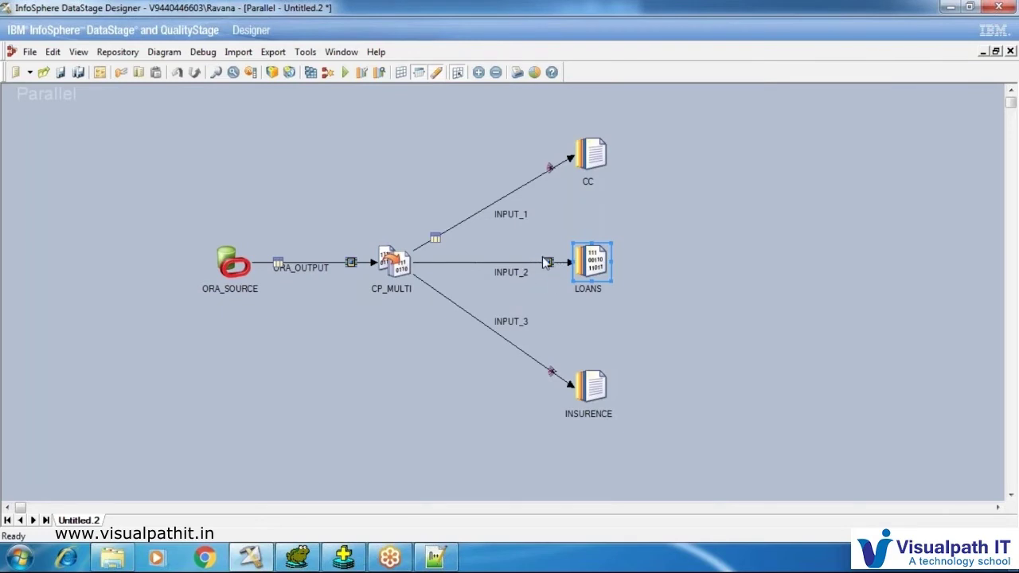
Inspect the execution mode in the INSURENCE Sequential File's advanced settings and close the stage.
double_click(587, 394)
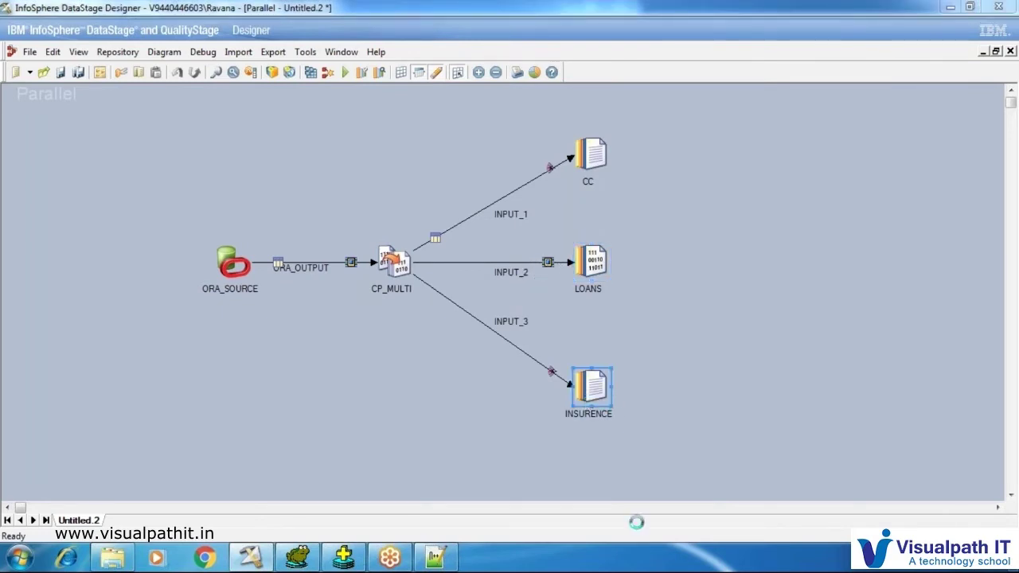
left_click(311, 132)
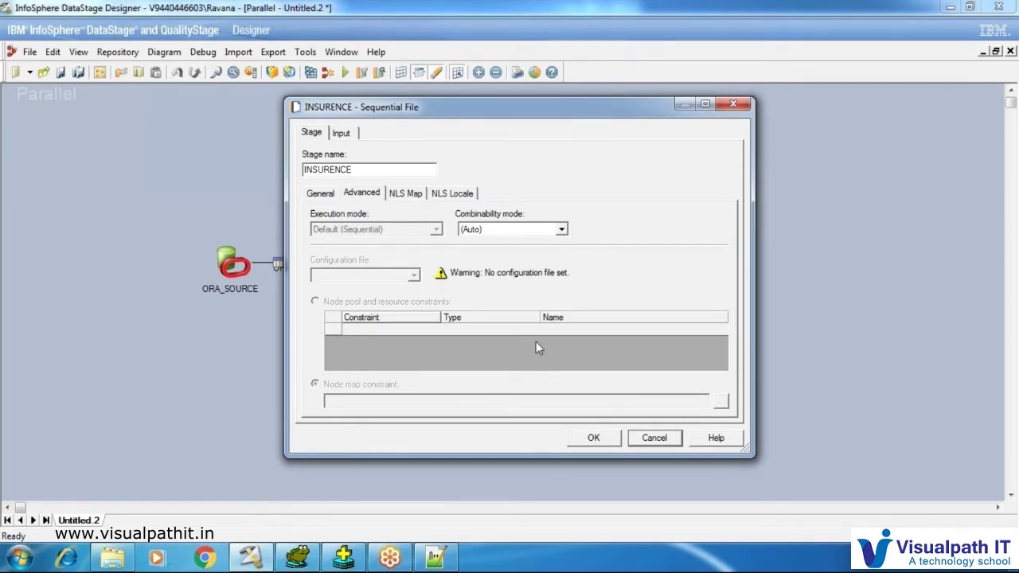
left_click(587, 440)
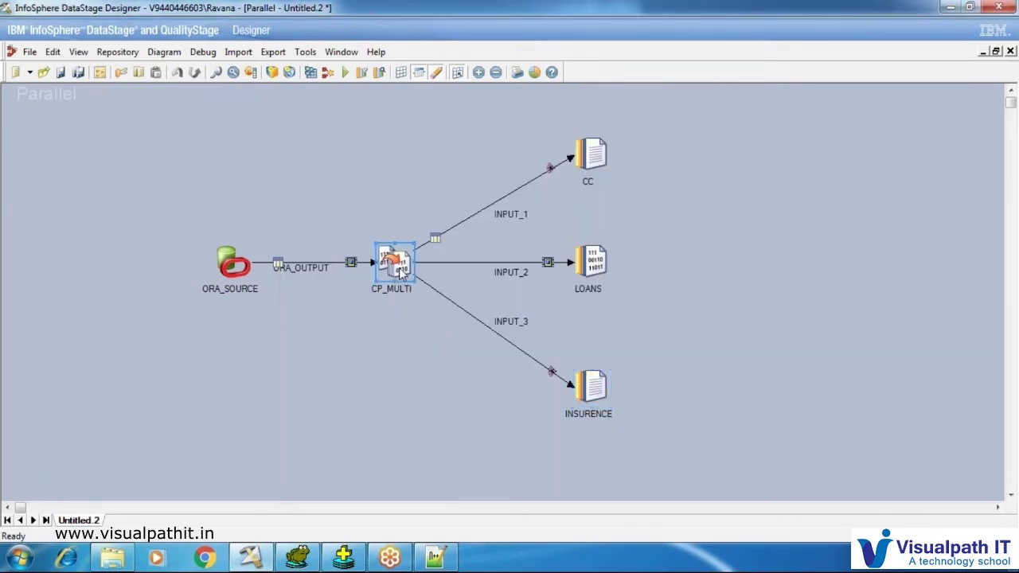
Inspect the execution mode in the CP_MULTI Copy stage's advanced settings and close the stage.
double_click(386, 267)
left_click(35, 32)
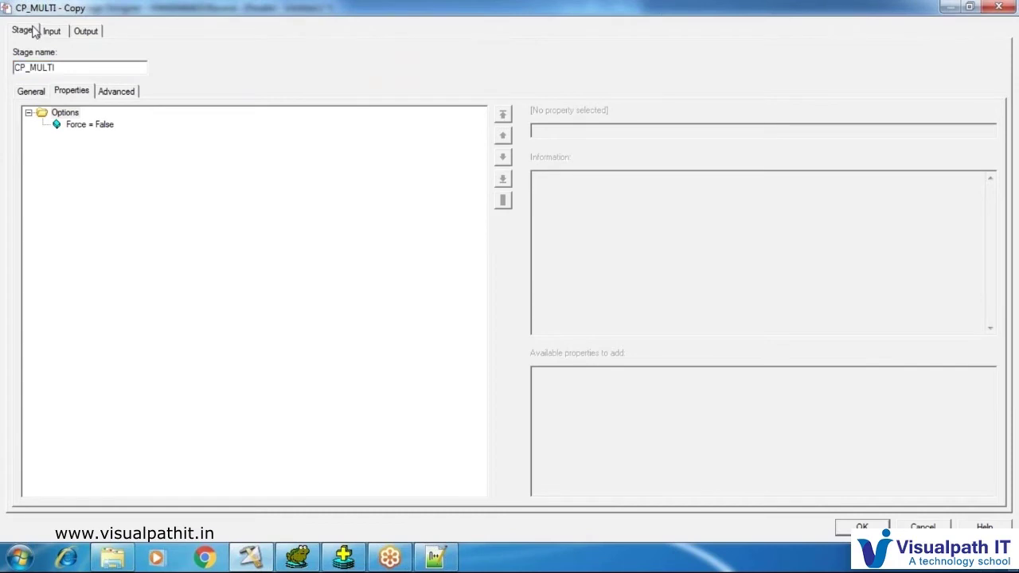
left_click(119, 93)
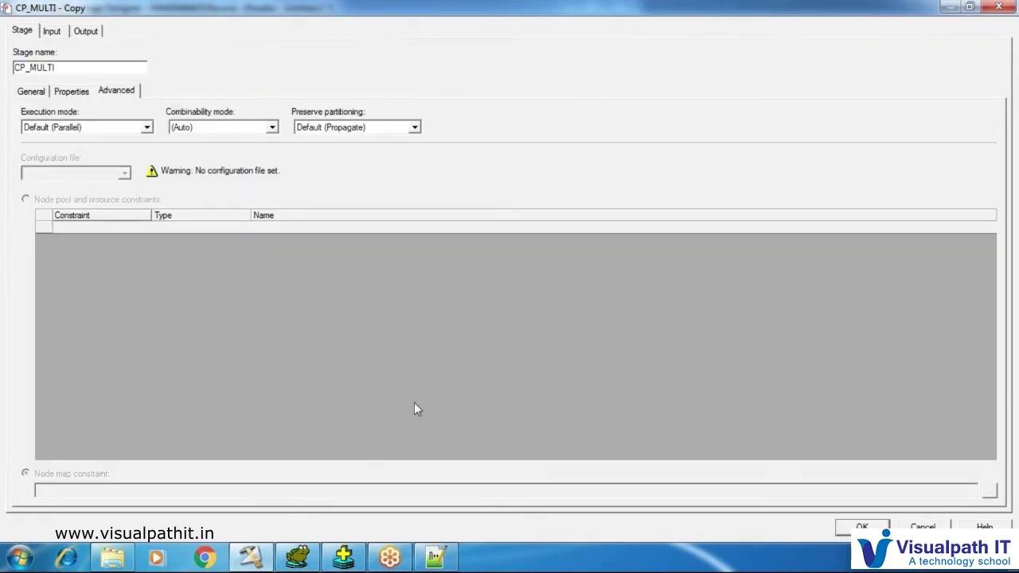
left_click(862, 527)
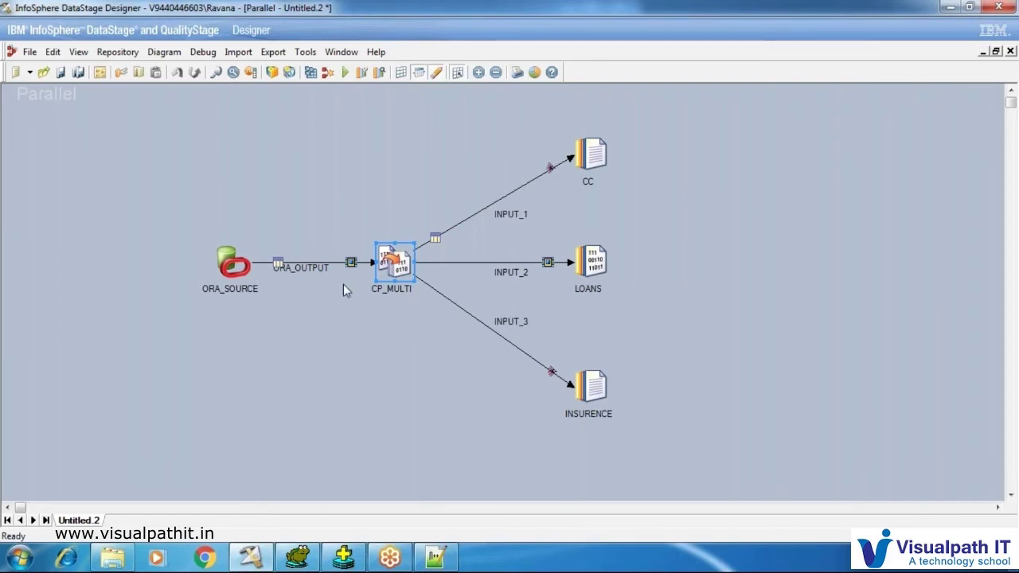
Map all ORA_OUTPUT columns from EMPNO to DEPTNO to CP_MULTI's INPUT_2 output.
double_click(397, 258)
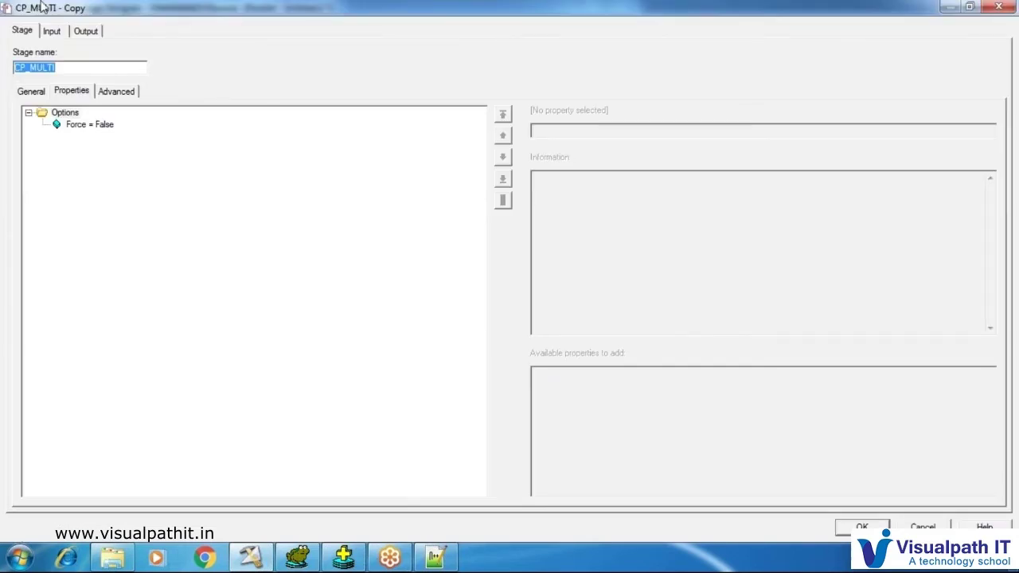
left_click(89, 33)
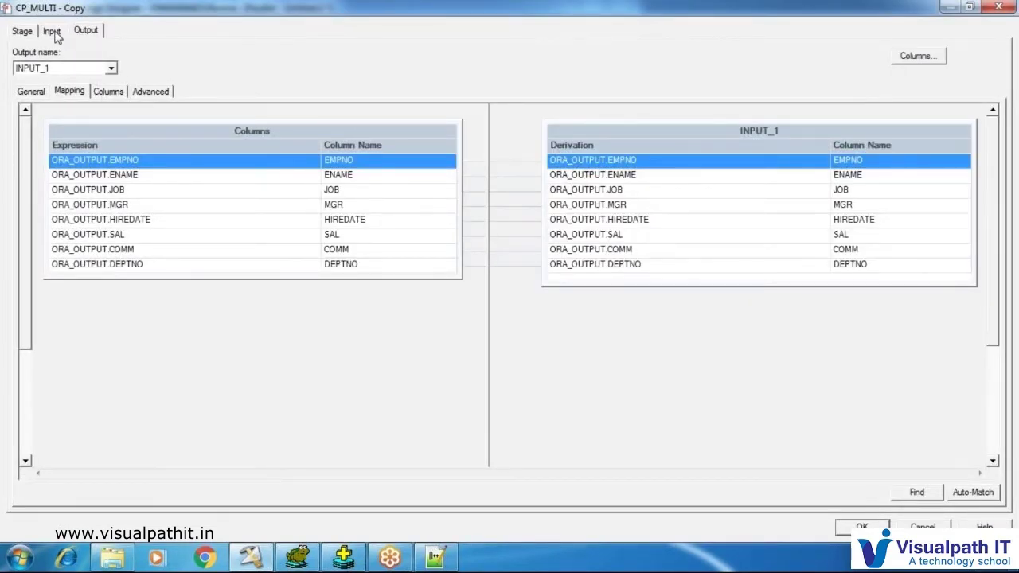
left_click(53, 32)
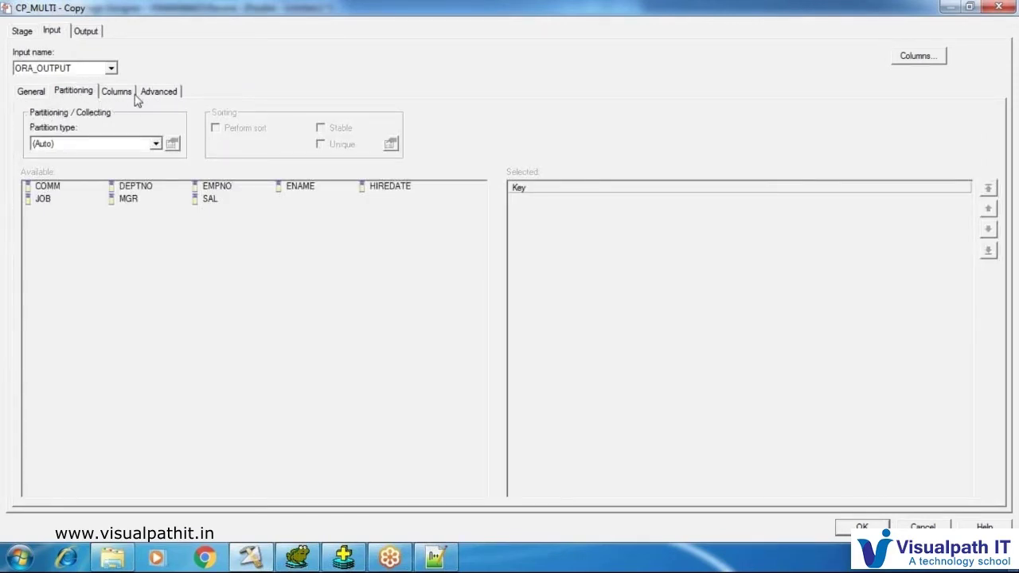
left_click(22, 32)
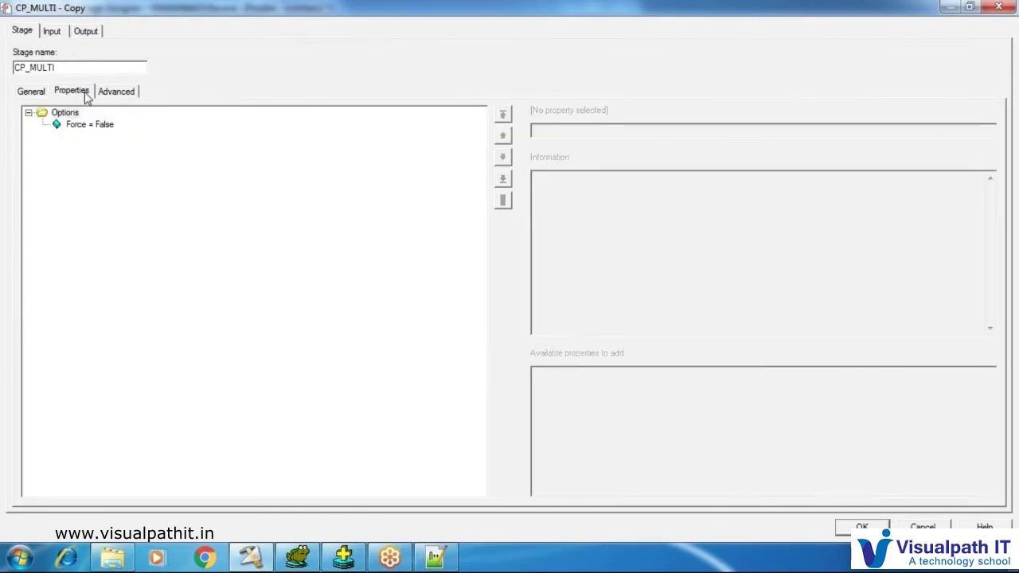
left_click(83, 30)
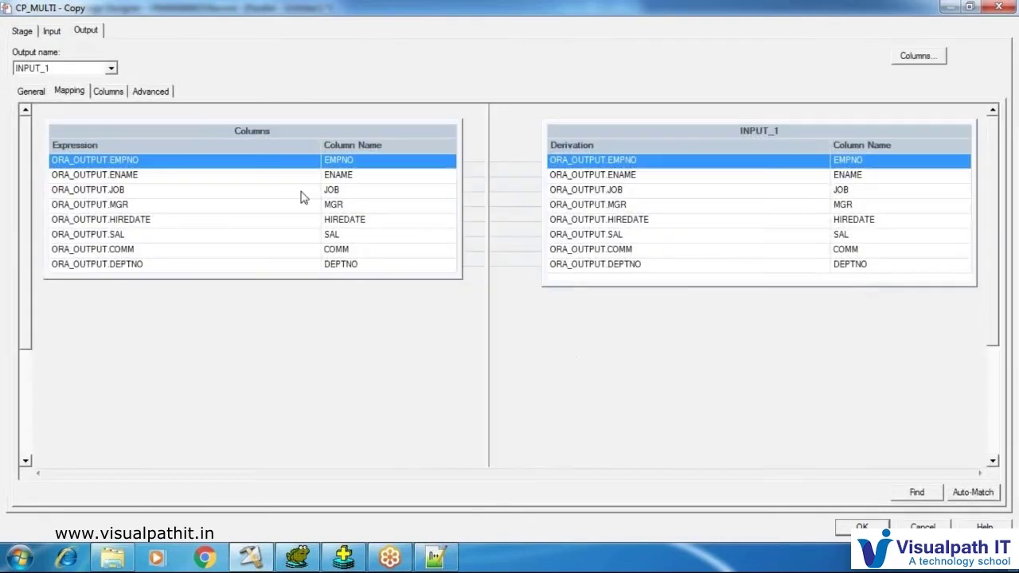
left_click(78, 69)
left_click(48, 89)
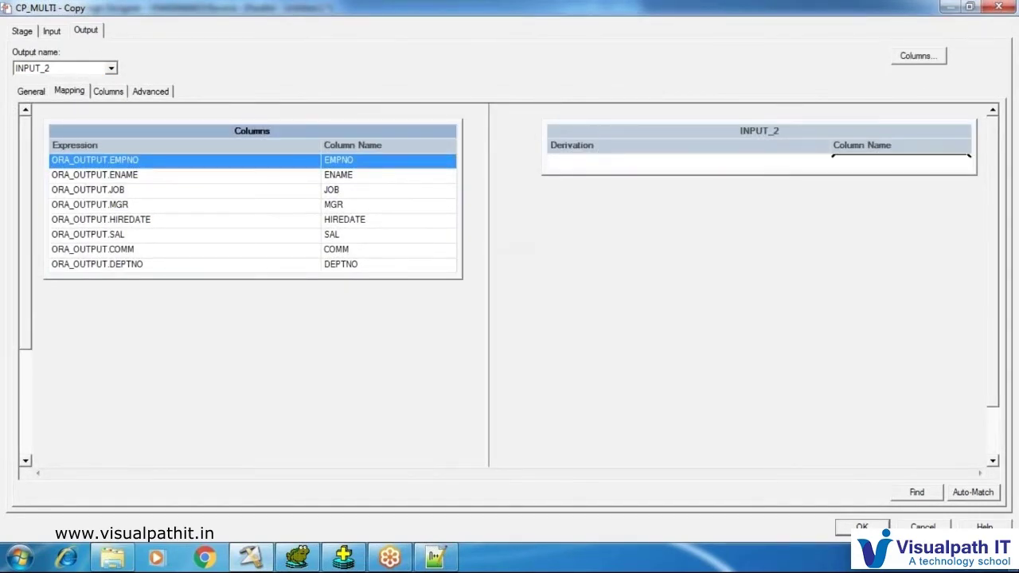
left_click_drag(104, 164, 21, 167)
mouse_move(69, 131)
left_mouse_down()
mouse_move(148, 103)
mouse_move(832, 154)
left_mouse_up()
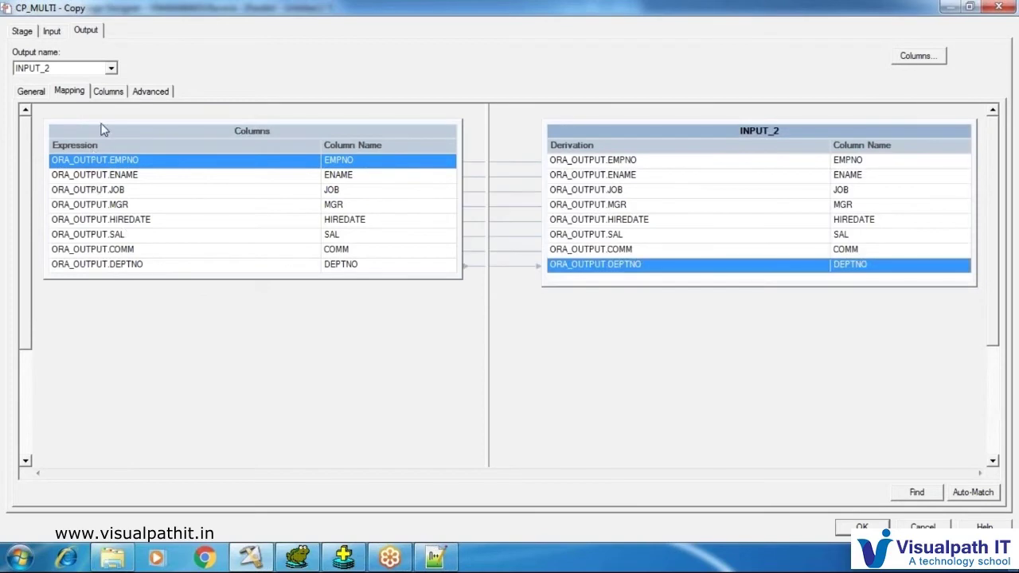
Map all ORA_OUTPUT columns to CP_MULTI's INPUT_3 output and accept the stage's mappings.
left_click(97, 70)
left_click(79, 95)
left_click_drag(207, 143, 609, 217)
left_click(860, 529)
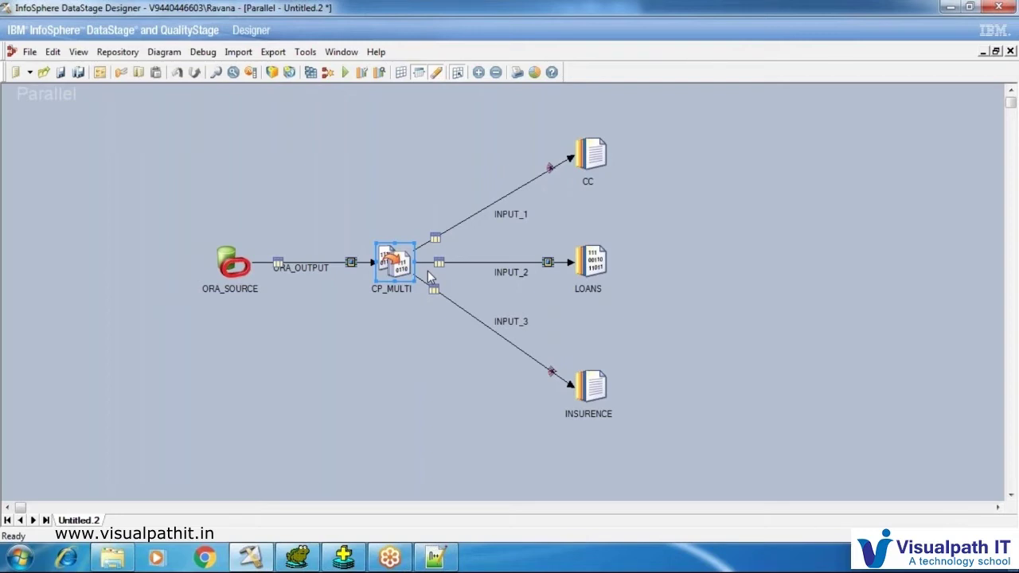
Review CP_MULTI's column mappings for the INPUT_1 and INPUT_2 outputs and close the stage.
double_click(382, 263)
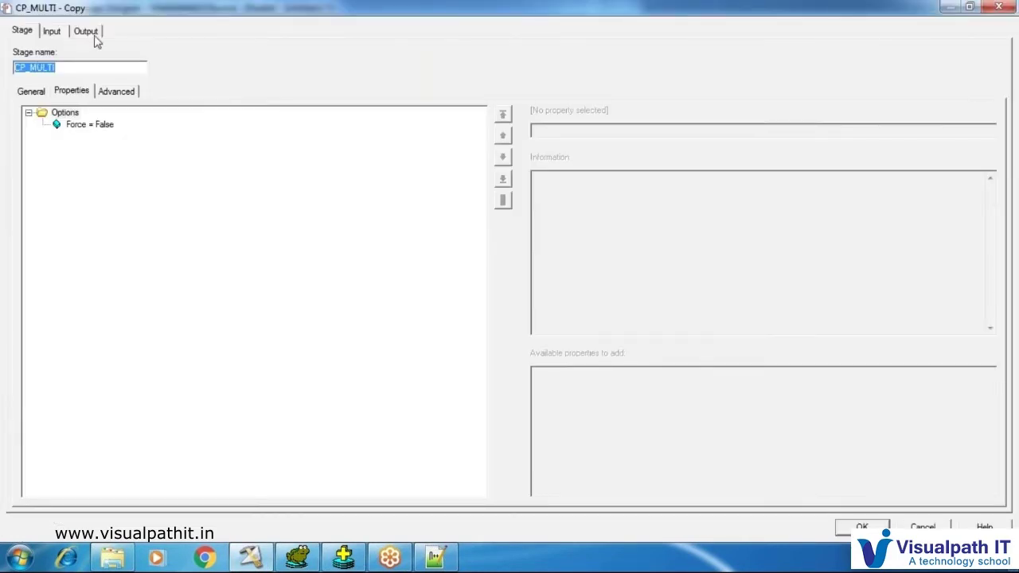
left_click(88, 31)
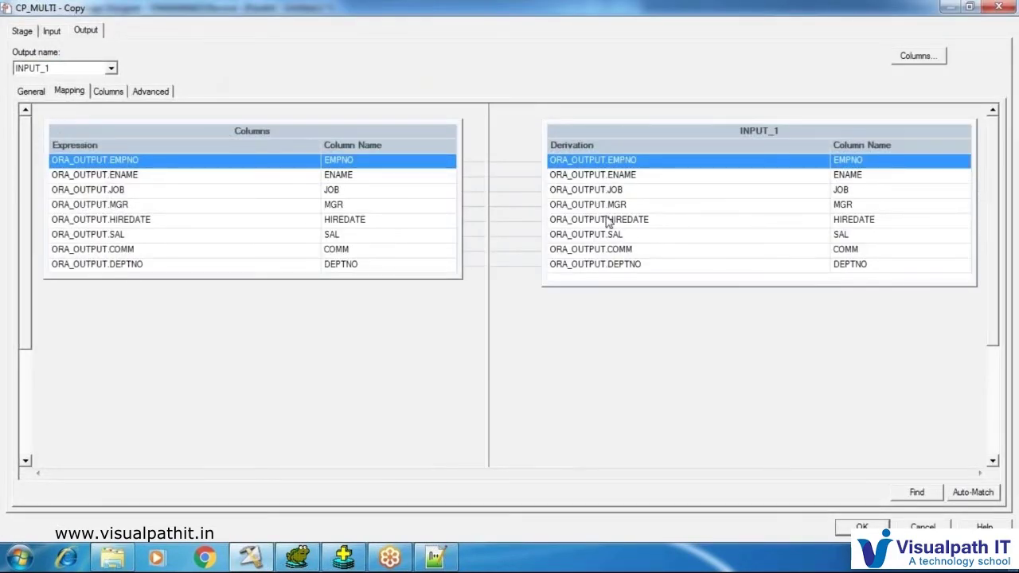
left_click(73, 69)
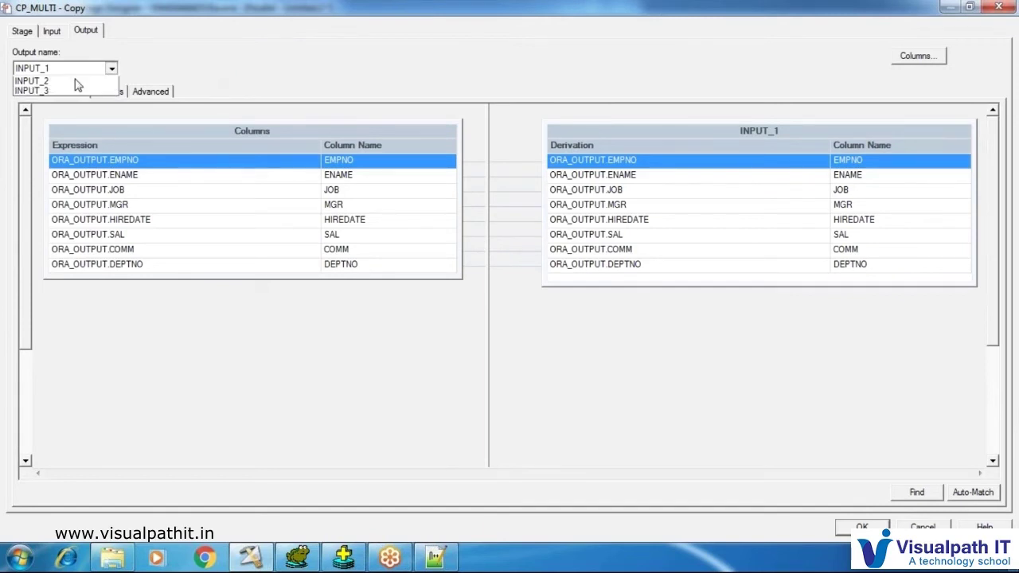
left_click(48, 81)
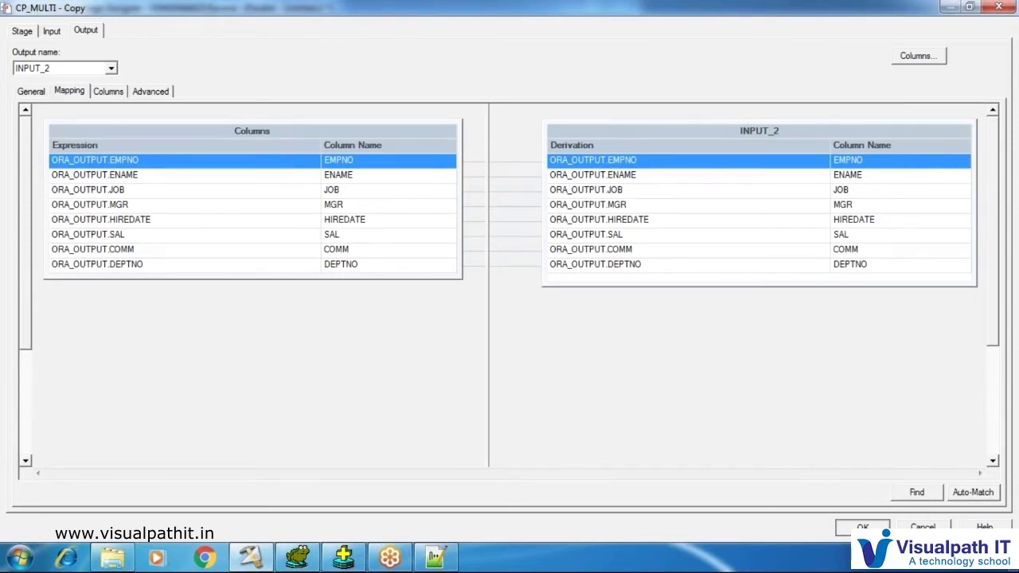
left_click(862, 527)
Delete all column definitions from CP_MULTI's INPUT_1 output.
double_click(390, 254)
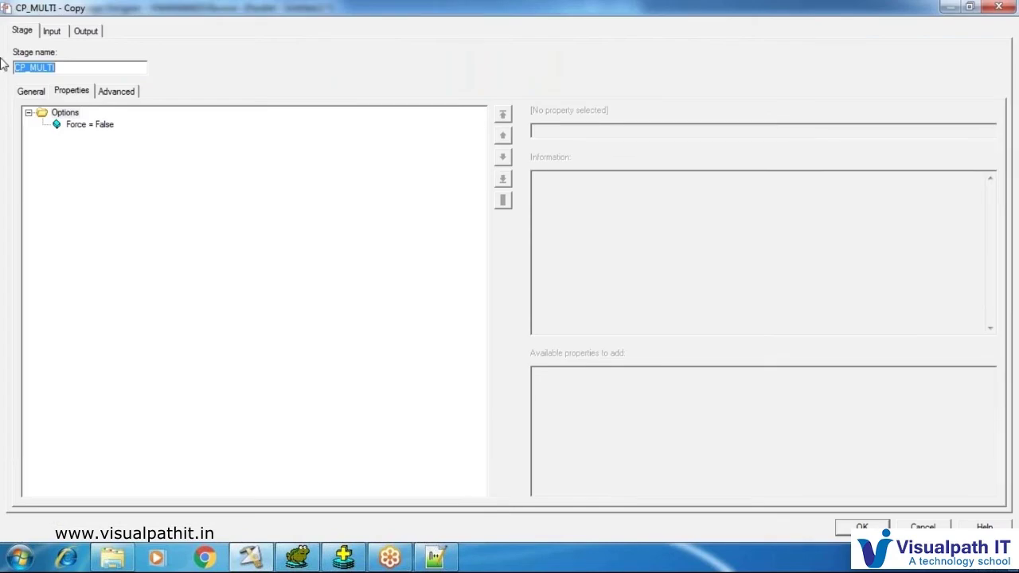
left_click(86, 31)
left_click(112, 92)
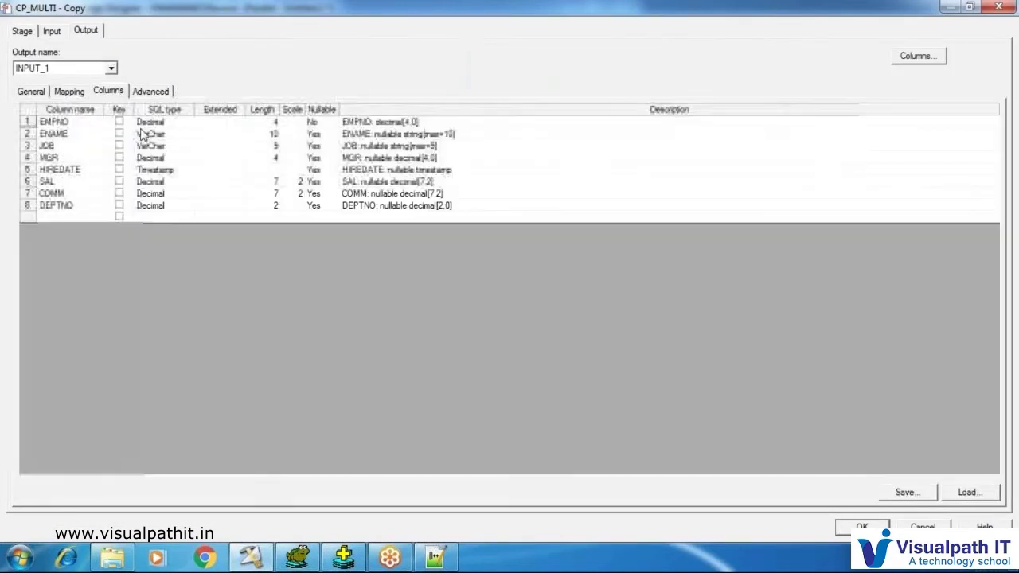
left_click(24, 116)
key("Delete")
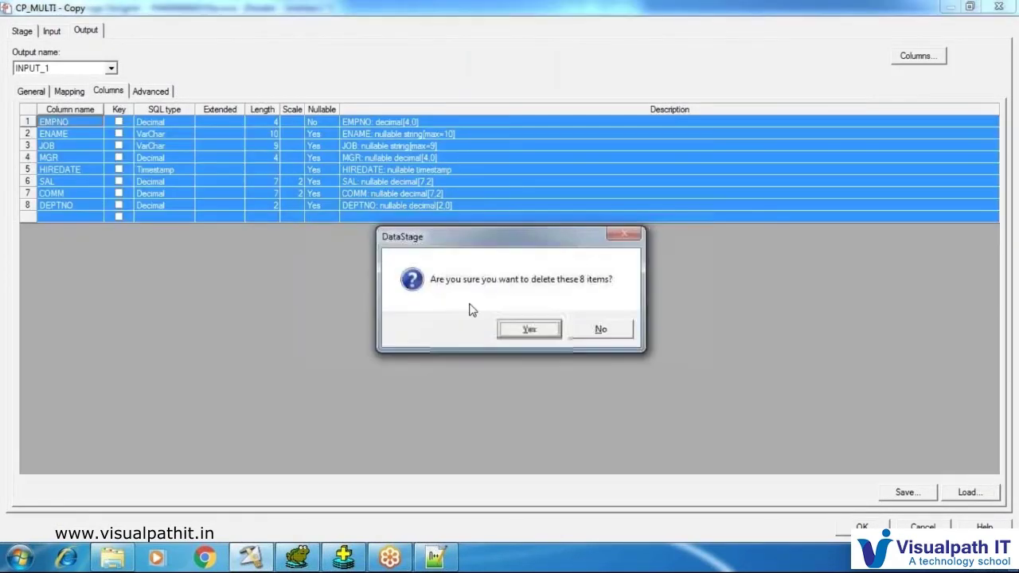
left_click(505, 333)
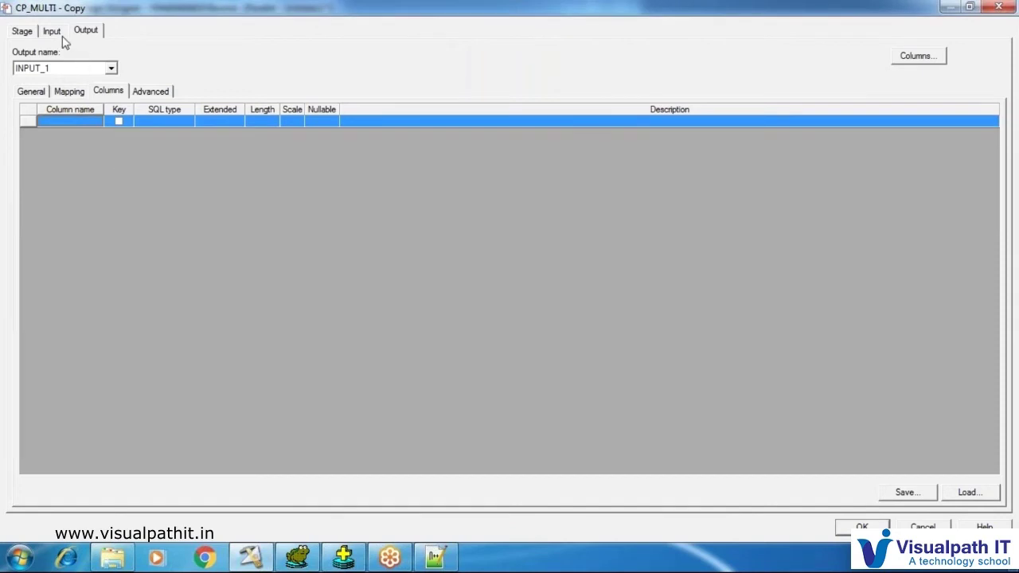
Delete all column definitions from CP_MULTI's INPUT_2 output.
left_click(84, 70)
left_click(49, 90)
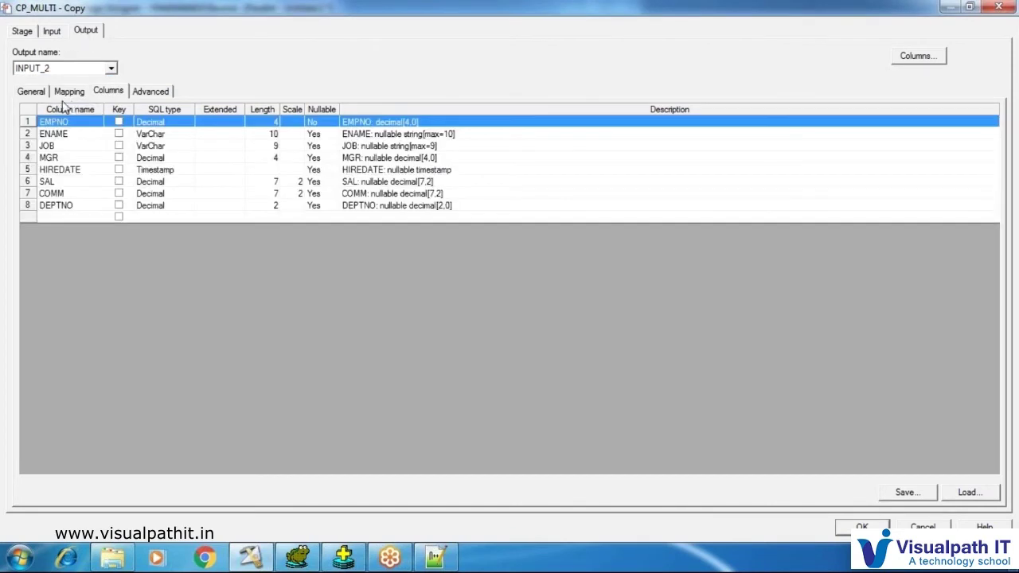
left_click(25, 115)
key("Delete")
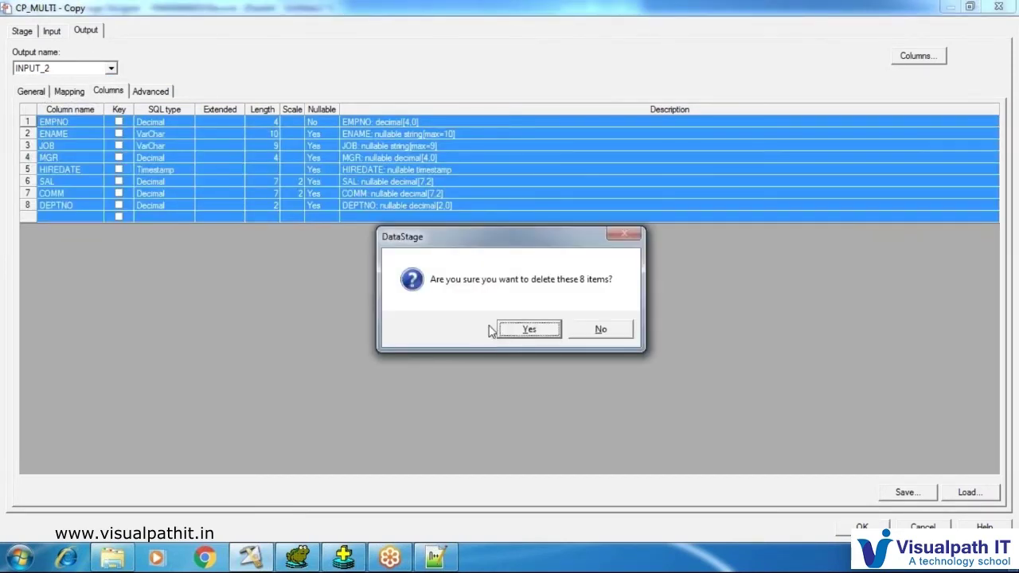
left_click(508, 330)
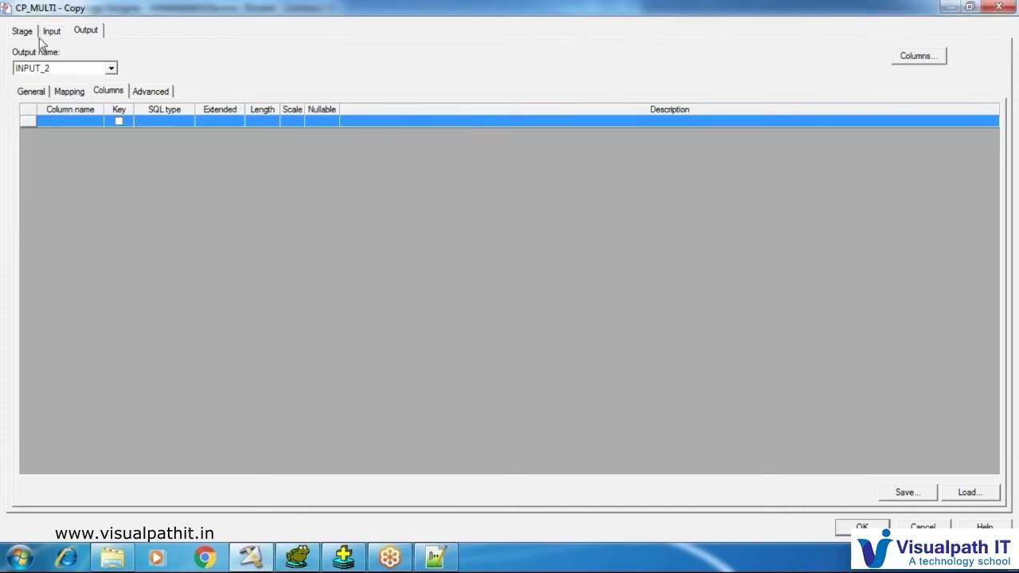
Delete all column definitions from CP_MULTI's INPUT_3 output.
left_click(83, 69)
left_click(70, 101)
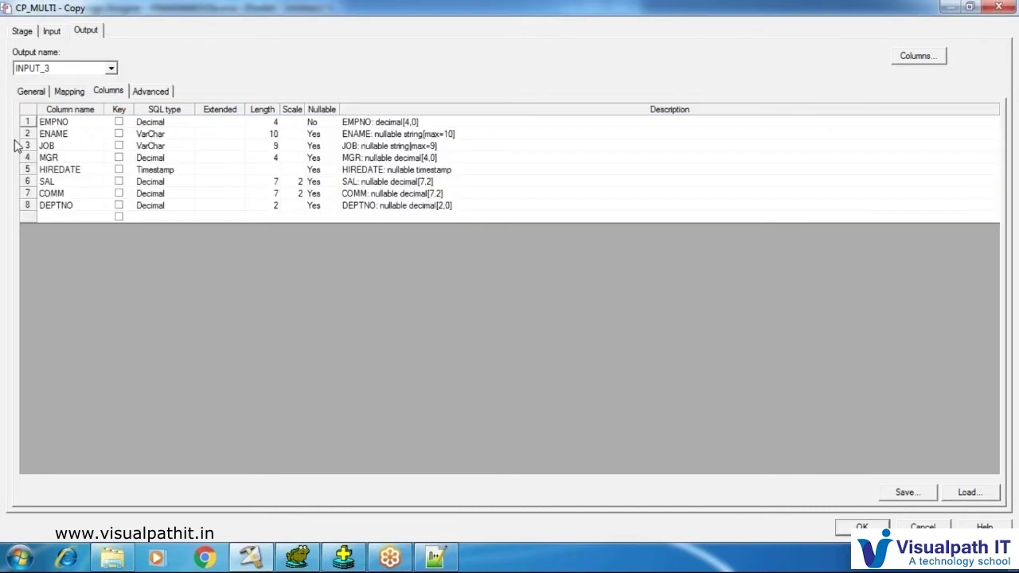
left_click(28, 116)
key("Delete")
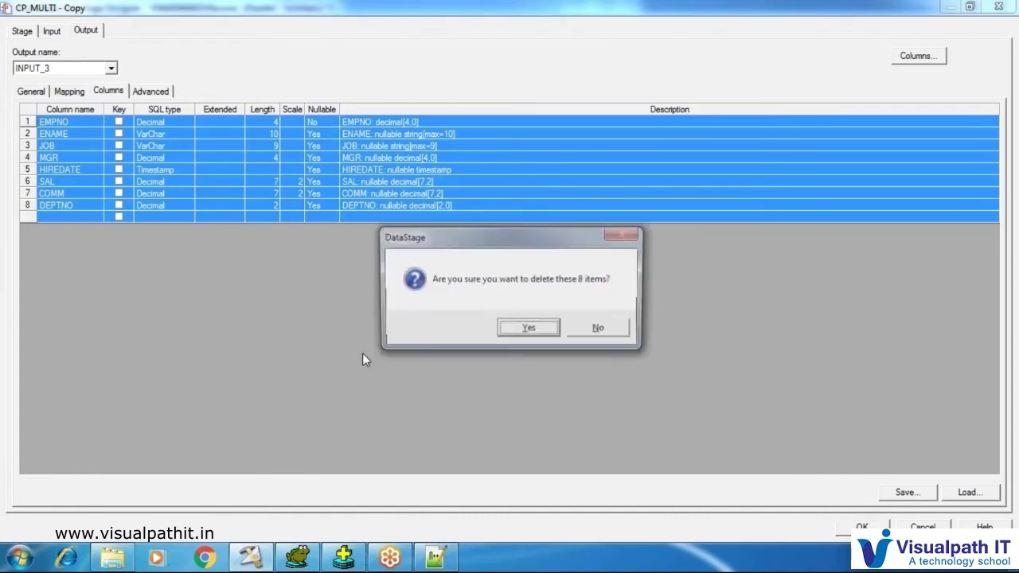
left_click(504, 330)
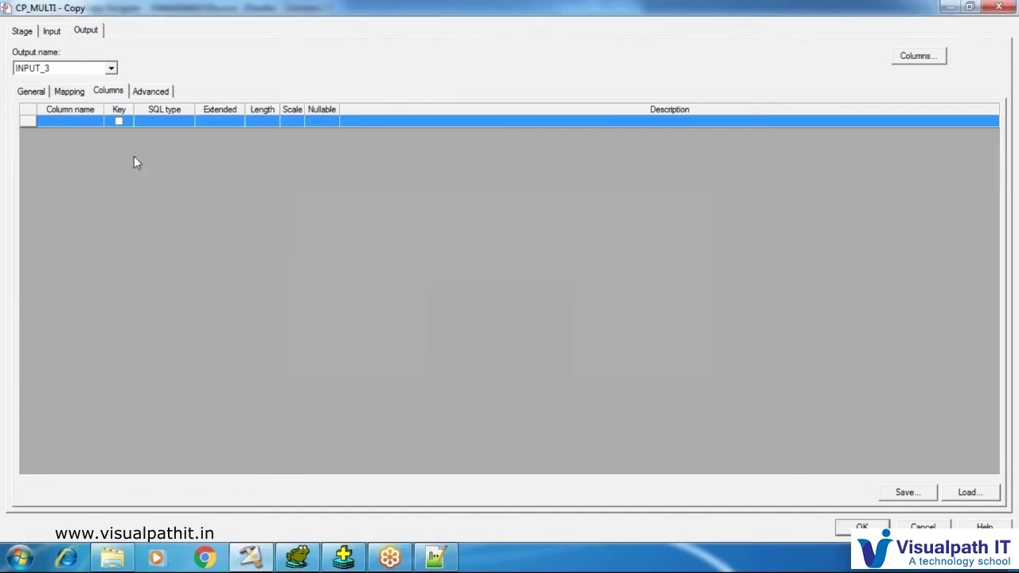
Check the mappings of CP_MULTI's INPUT_3, INPUT_2 and INPUT_1 outputs and close the stage with its changes accepted.
left_click(51, 30)
left_click(83, 31)
left_click(68, 90)
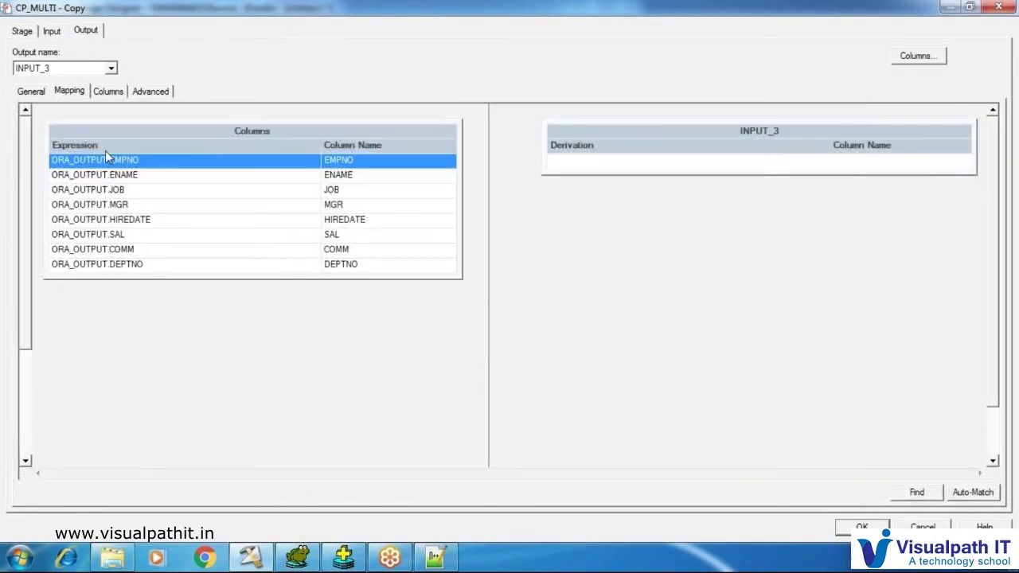
left_click(58, 68)
left_click(57, 91)
left_click(64, 69)
left_click(59, 81)
left_click(862, 527)
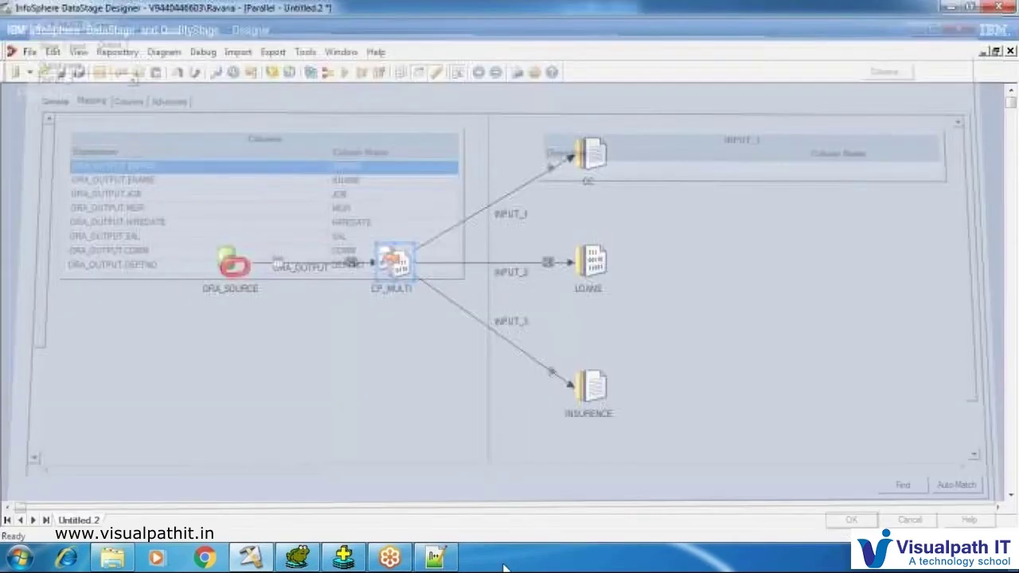
Auto-map CP_MULTI's columns to all output links from the job canvas.
right_click(390, 260)
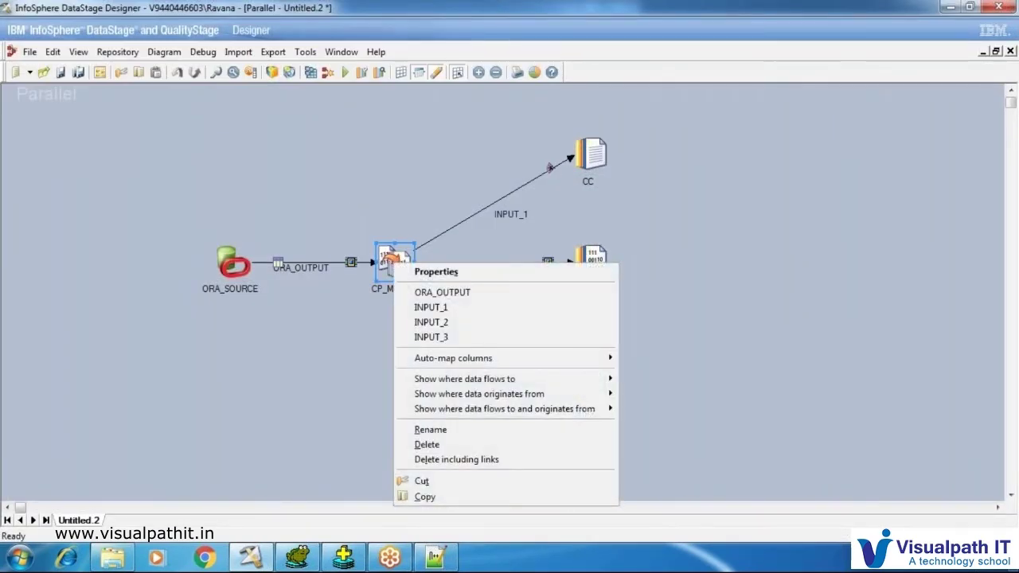
mouse_move(436, 363)
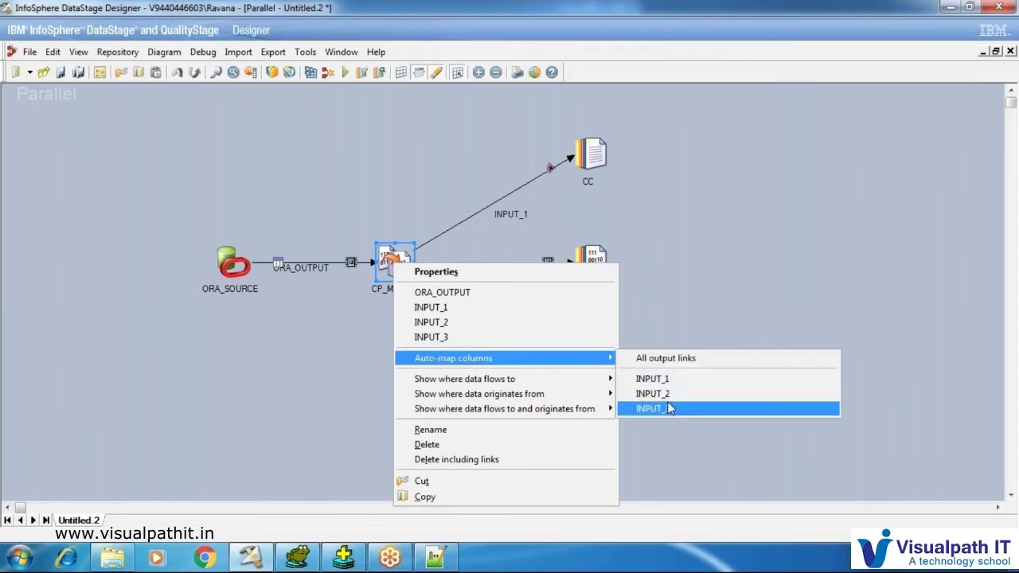
left_click(670, 360)
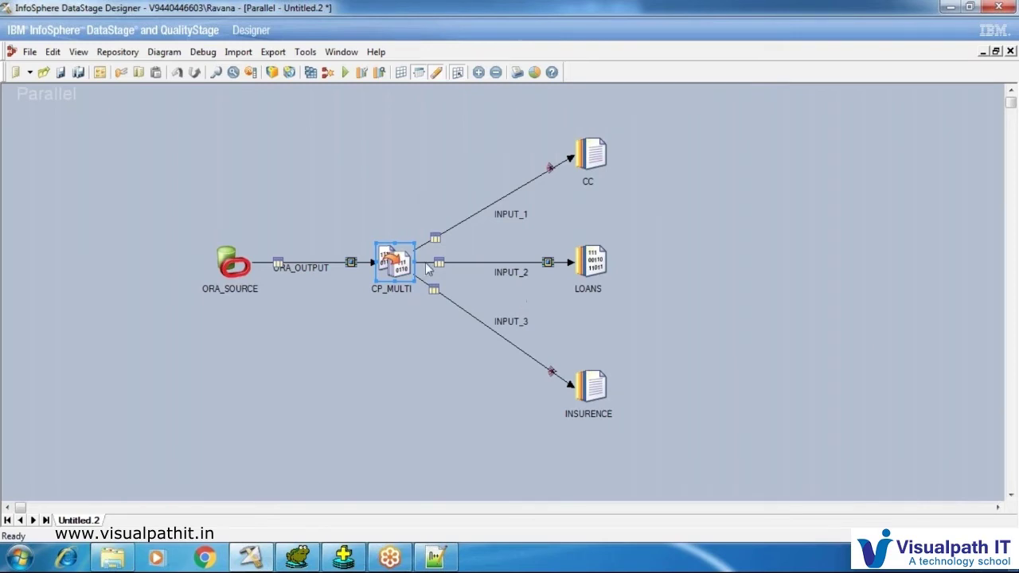
Check the column mapping of CP_MULTI's INPUT_1 output and close the stage editor.
double_click(386, 269)
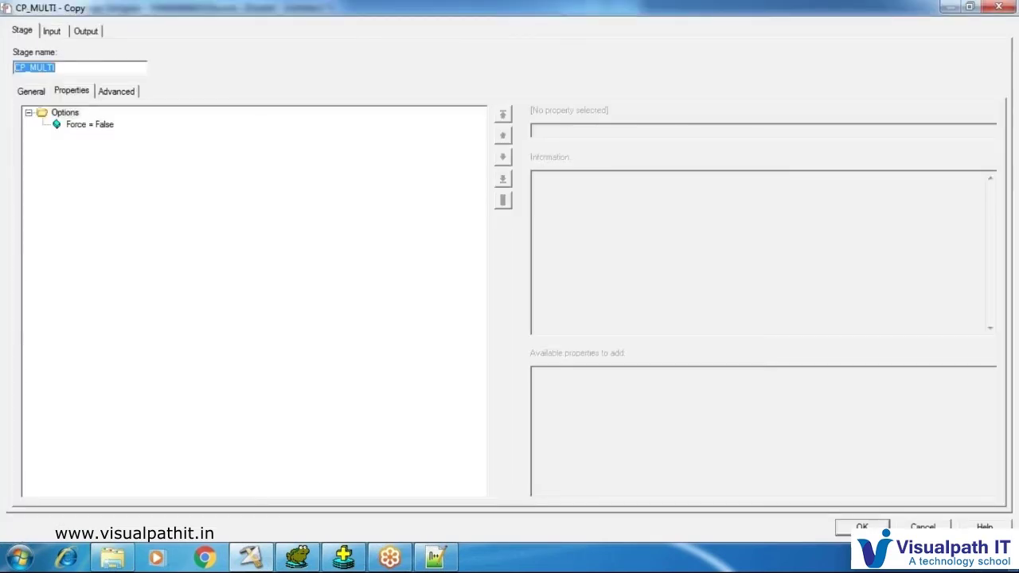
left_click(86, 32)
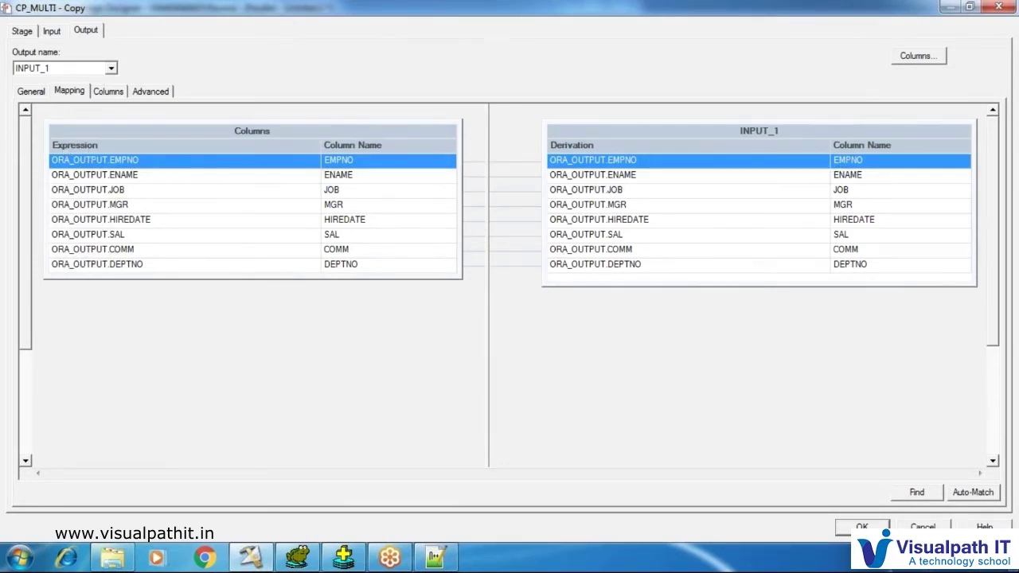
left_click(842, 531)
Reapply column auto-mapping from CP_MULTI to all output links.
right_click(397, 269)
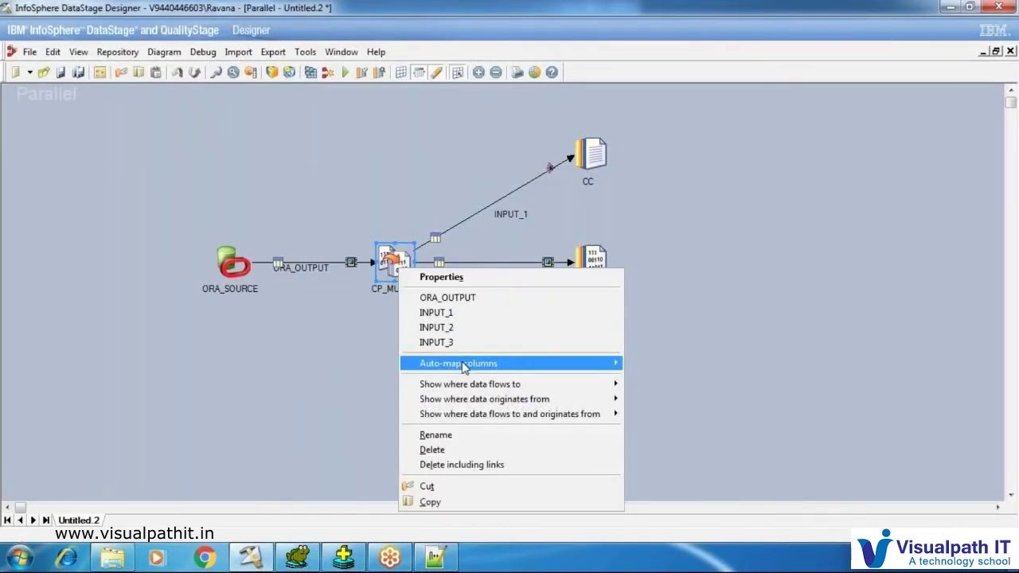
mouse_move(510, 363)
left_click(801, 362)
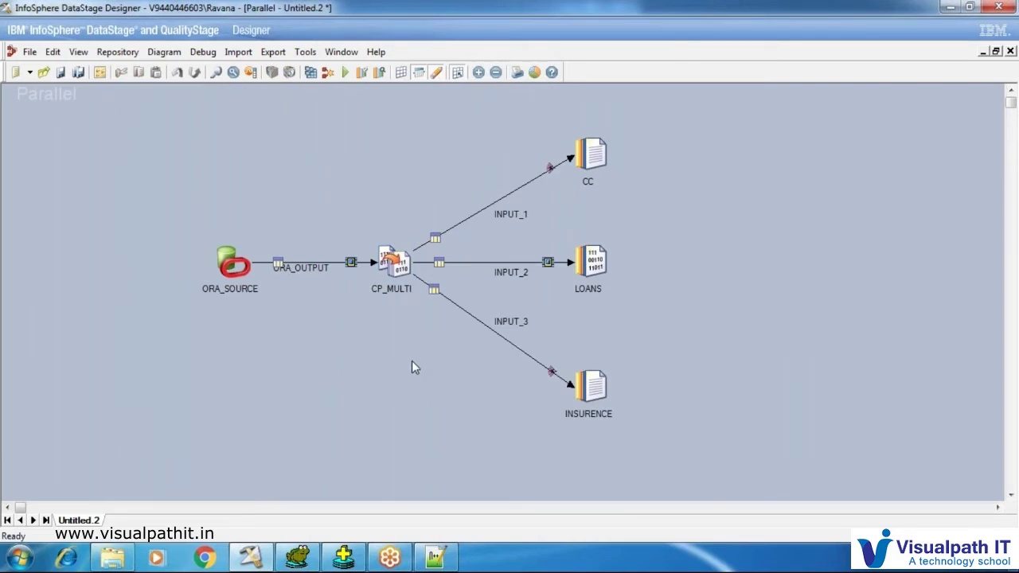
Delete all mapped columns from CP_MULTI's INPUT_1 output.
double_click(398, 267)
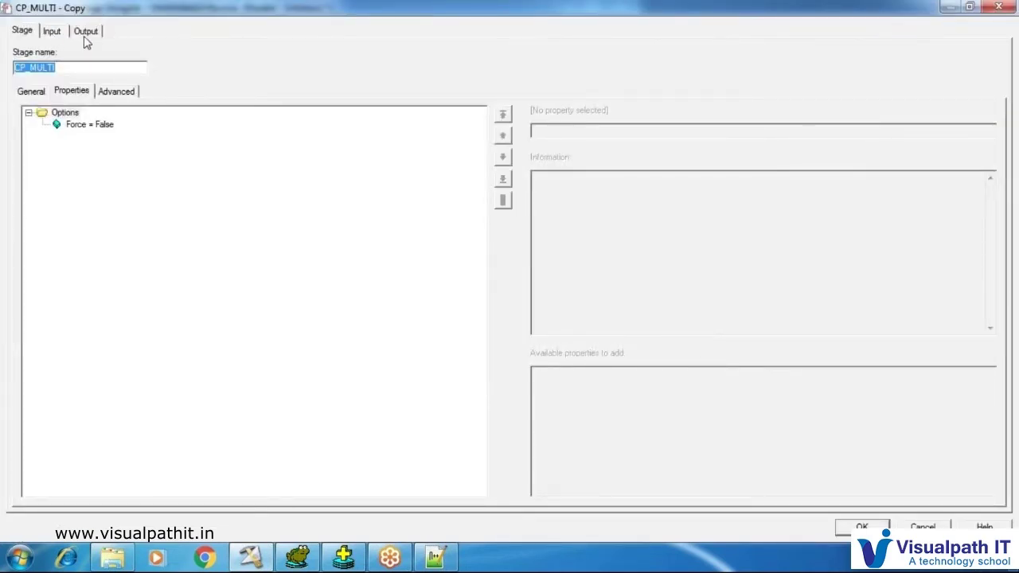
left_click(84, 35)
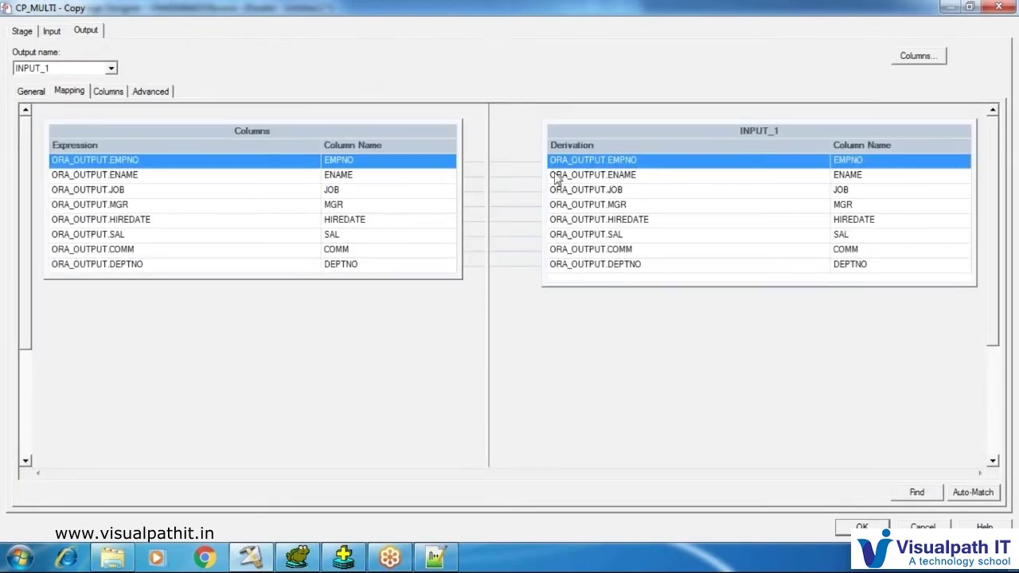
left_click(611, 131)
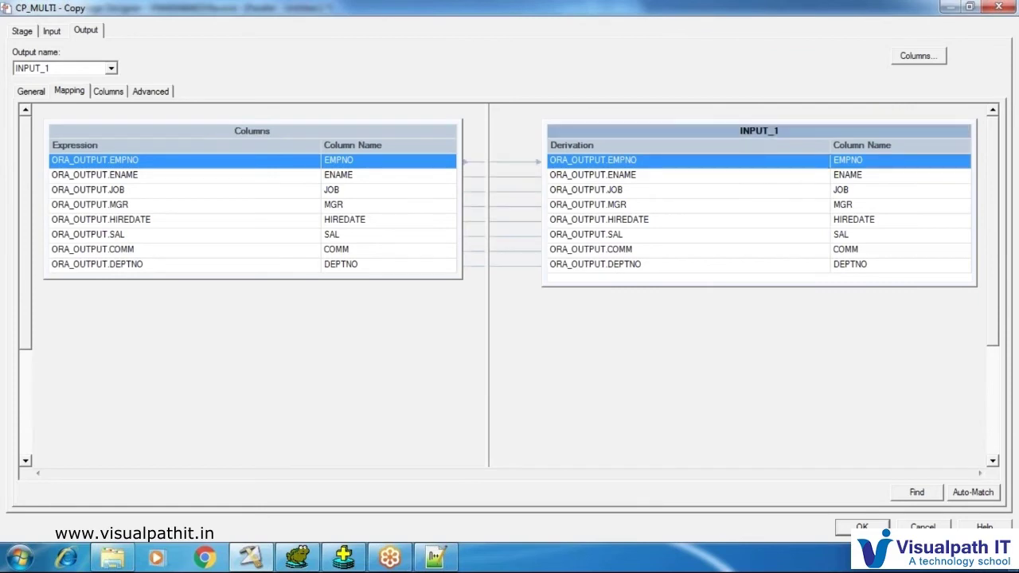
key("ctrl+a")
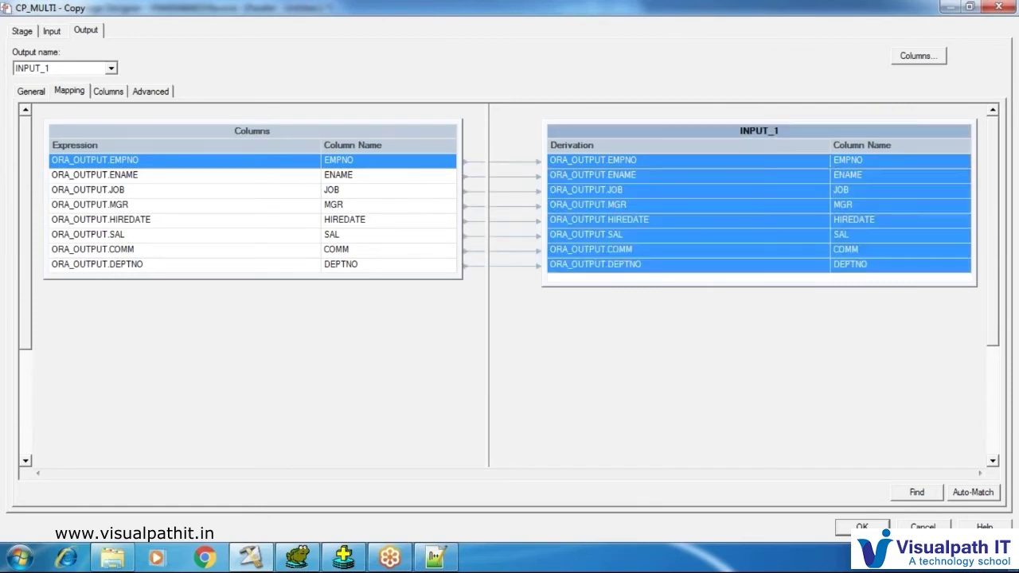
key("Delete")
Map only the EMPNO, DEPTNO and SAL columns to CP_MULTI's INPUT_1 output and accept the changes.
left_click_drag(382, 165, 605, 168)
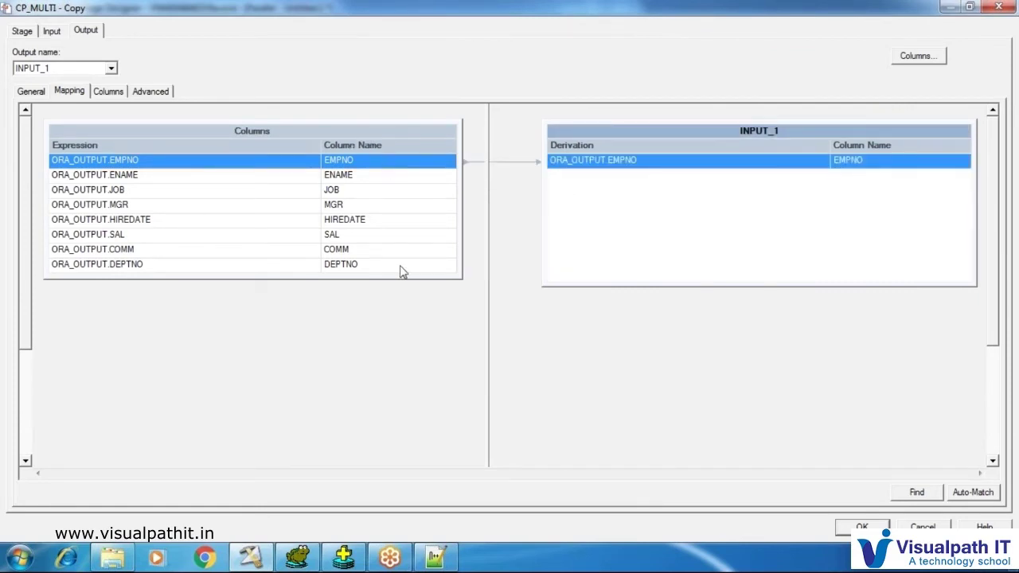
left_click_drag(398, 259, 526, 282)
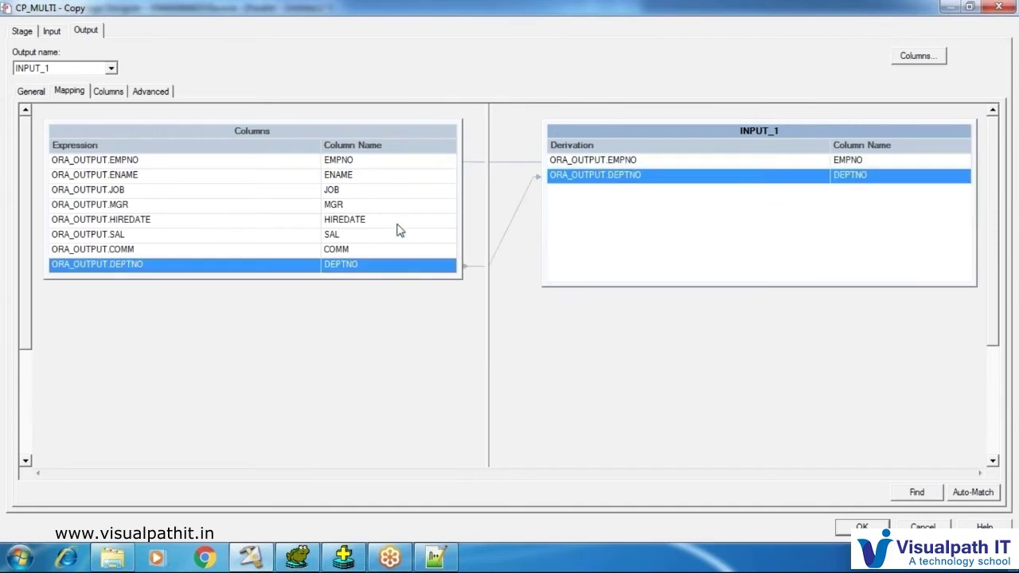
left_click_drag(373, 236, 661, 230)
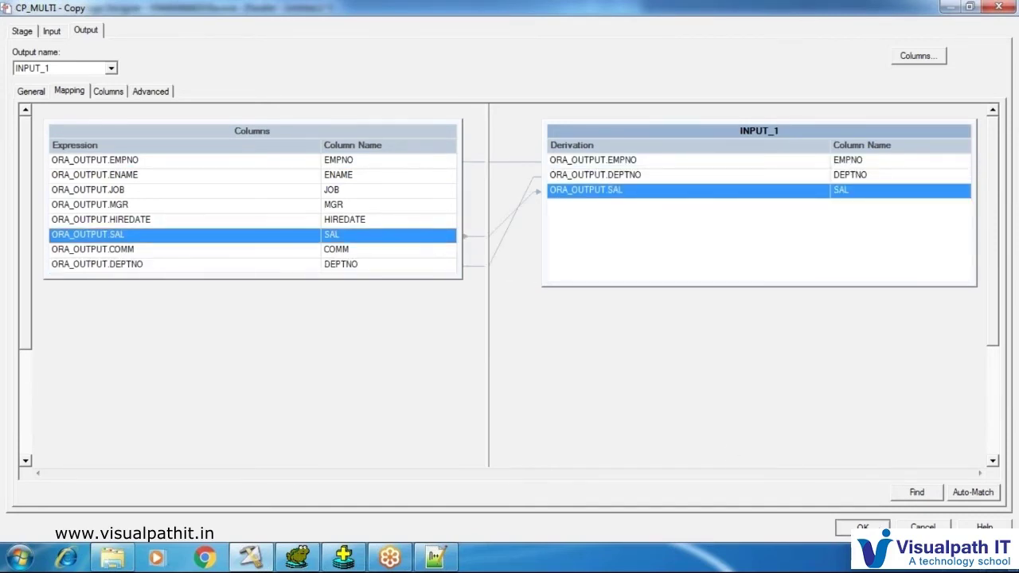
left_click(862, 527)
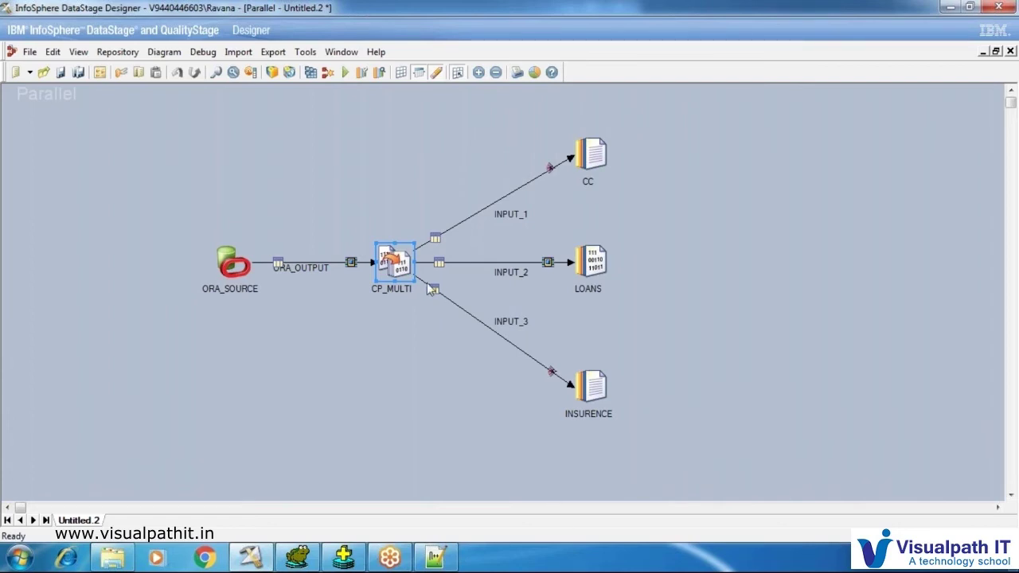
Reopen CP_MULTI's properties to check the INPUT_1 output mapping, and close the stage editor.
right_click(398, 261)
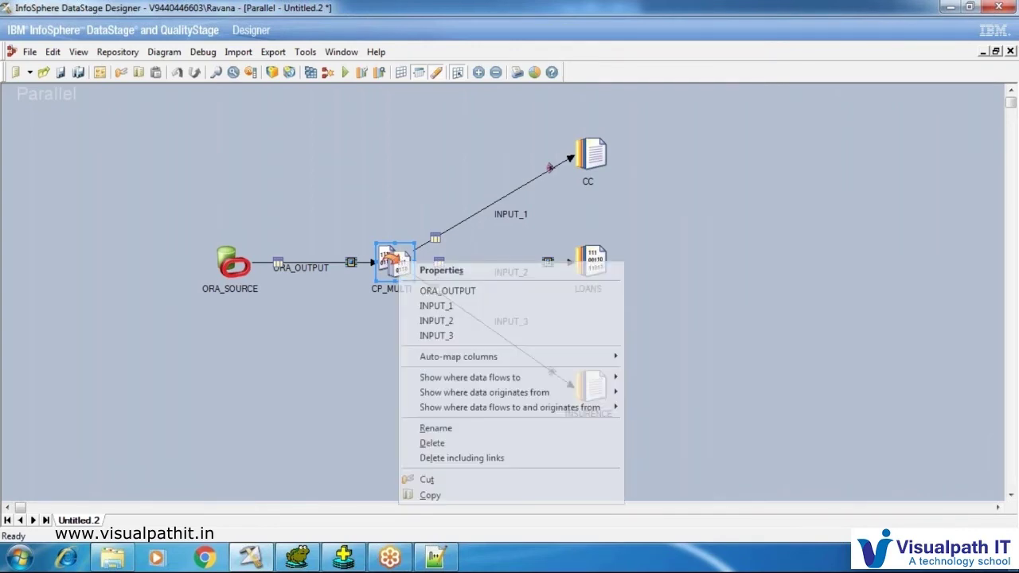
mouse_move(455, 362)
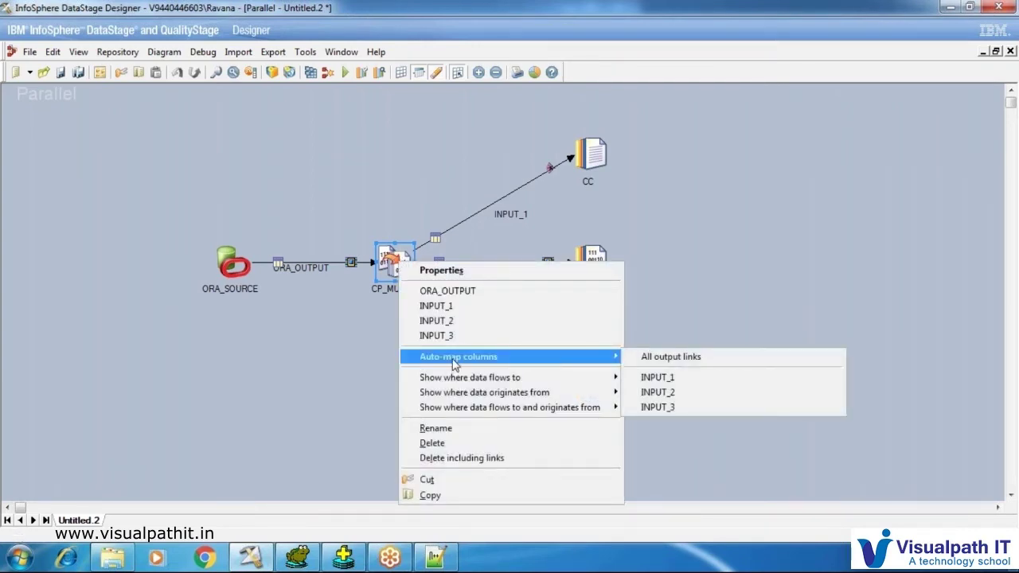
left_click(441, 270)
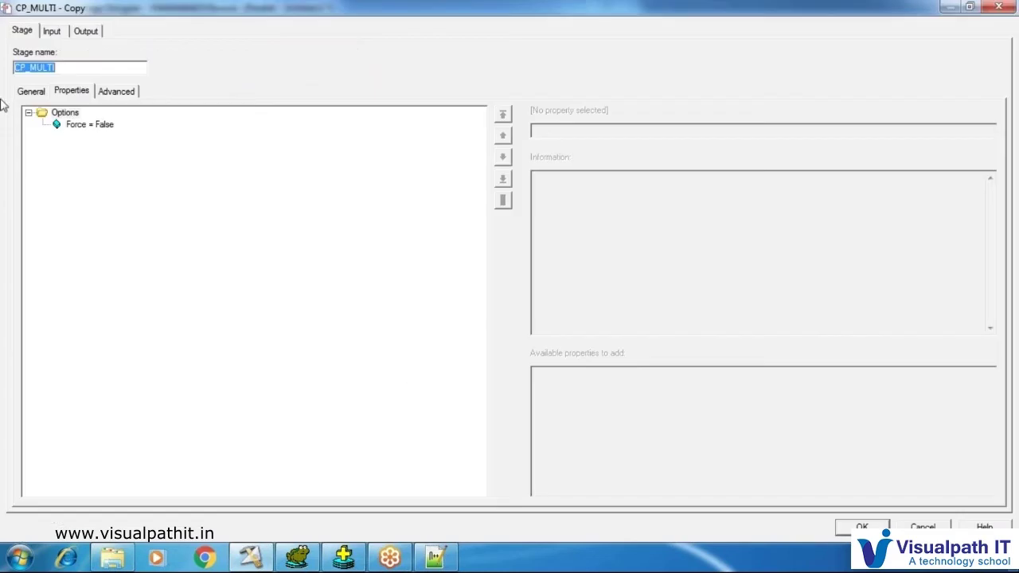
left_click(84, 32)
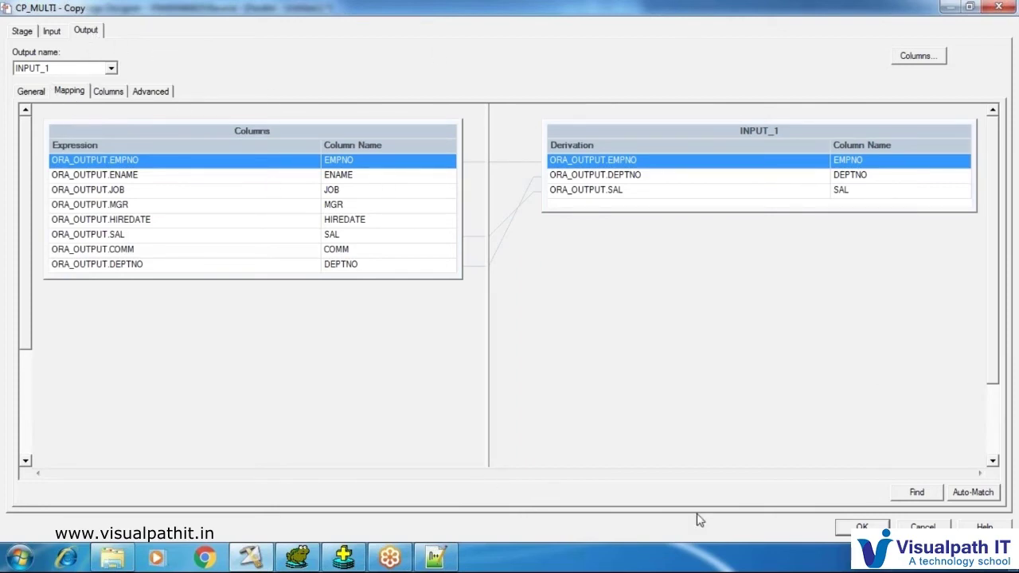
left_click(862, 527)
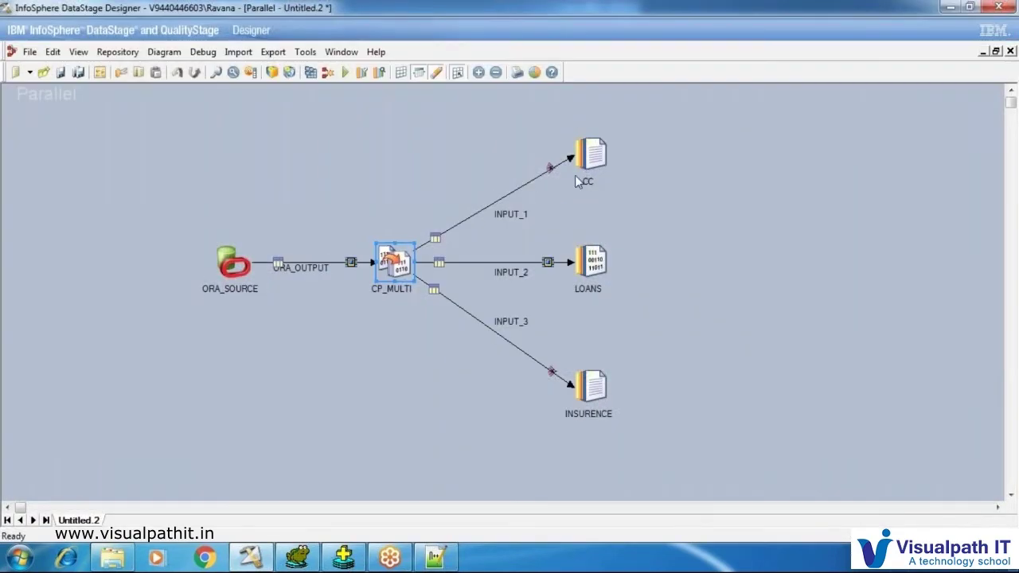
Open the CC sequential file stage and select its target File property.
left_click(595, 158)
double_click(595, 158)
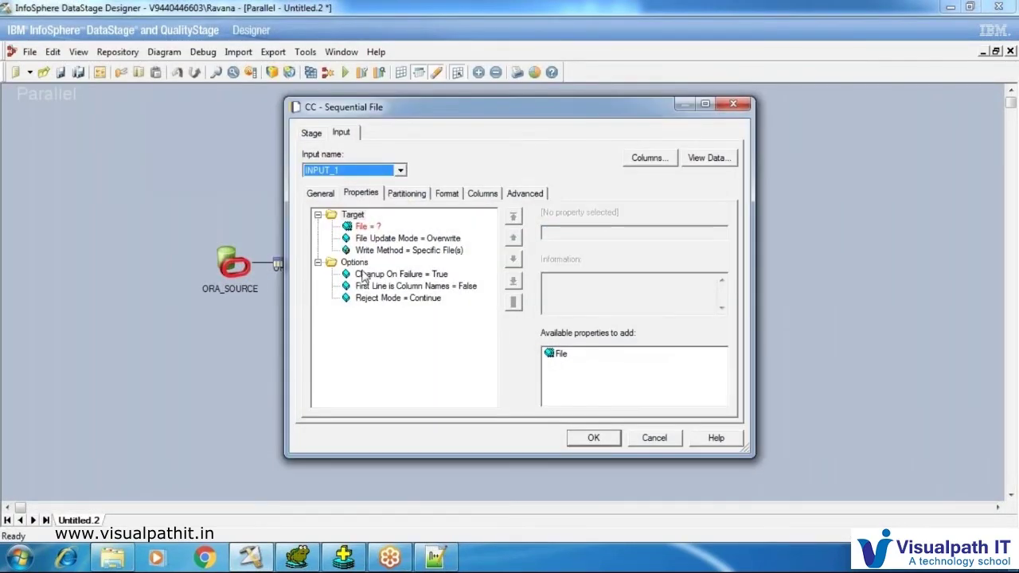
left_click(365, 227)
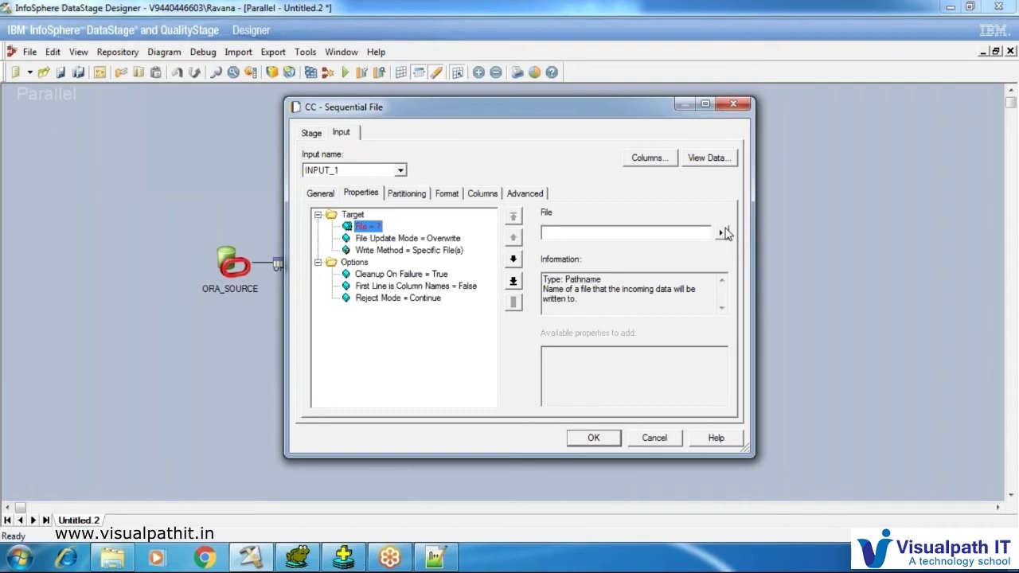
Switch to Windows Explorer and create a folder named BATCH_101 on Local Disk (D:).
left_click(112, 557)
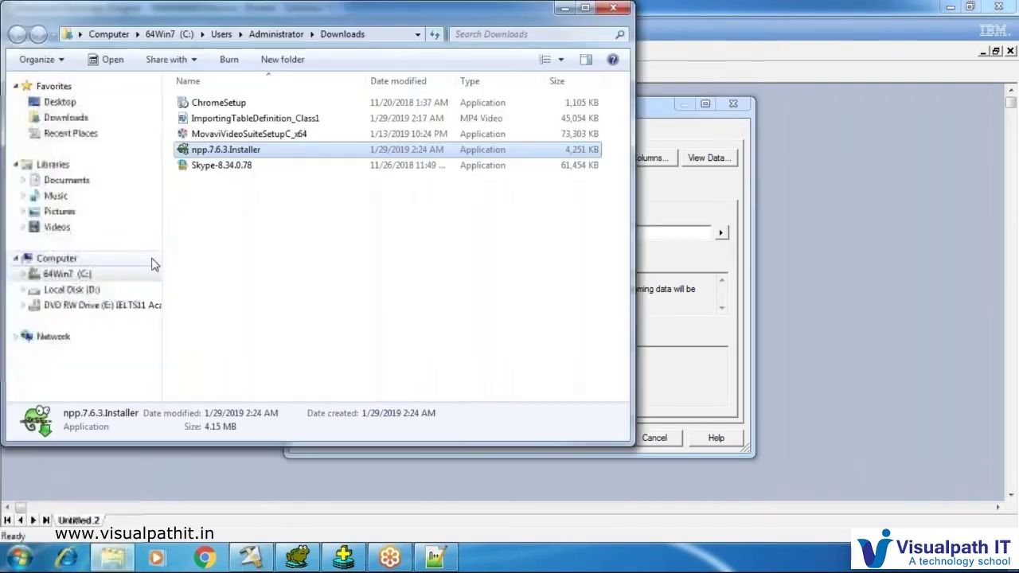
left_click(73, 291)
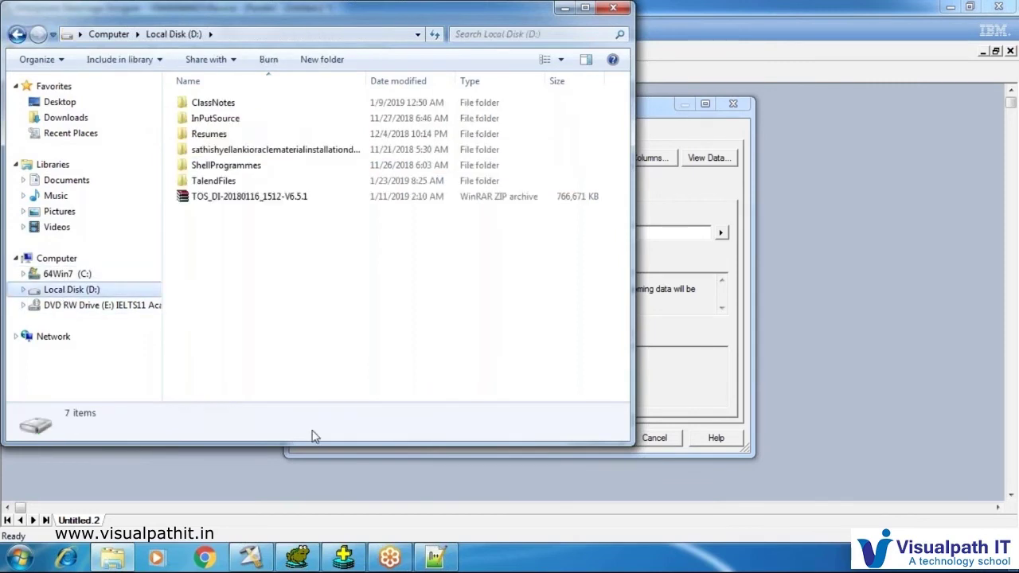
right_click(231, 294)
mouse_move(321, 473)
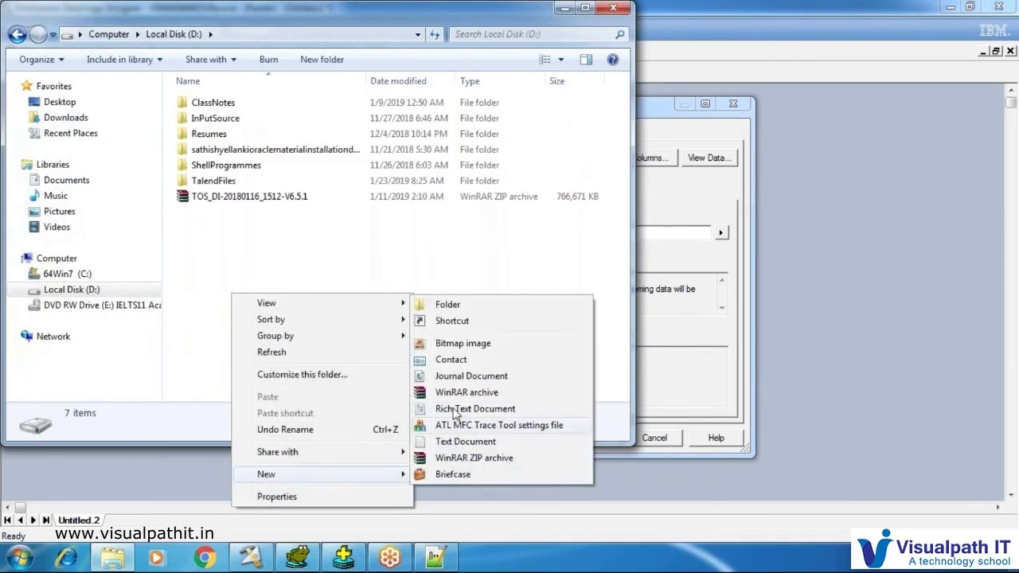
left_click(448, 305)
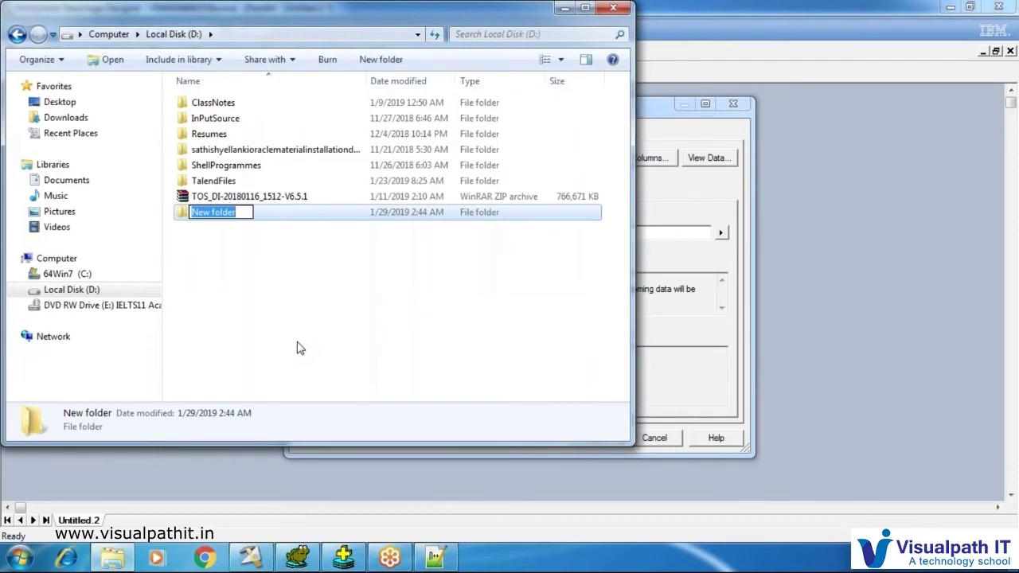
type("BATCH")
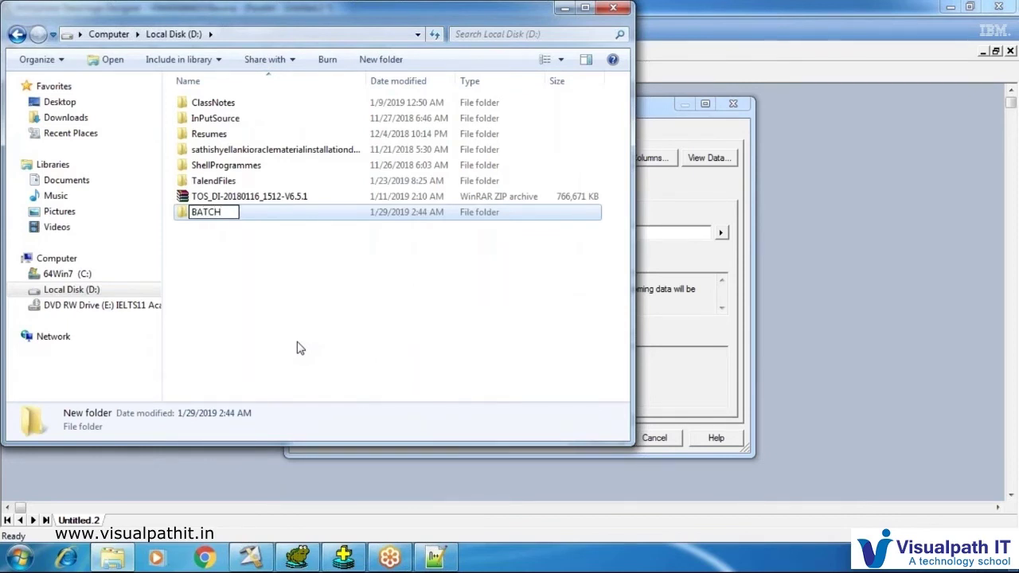
type("_101")
key("Return")
Open the BATCH_101 folder and create a subfolder named SOURCE in it.
double_click(273, 213)
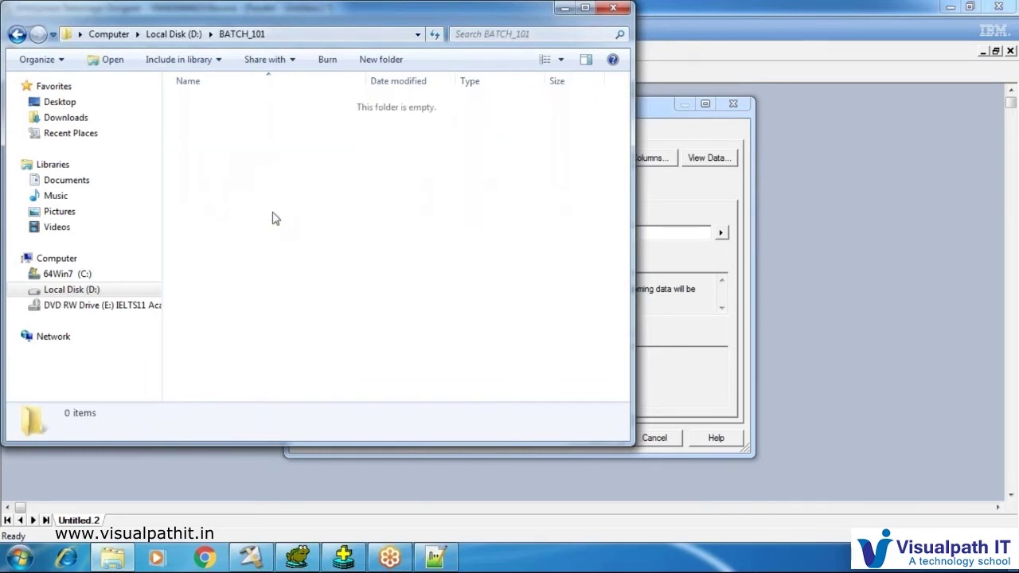
right_click(258, 244)
mouse_move(301, 430)
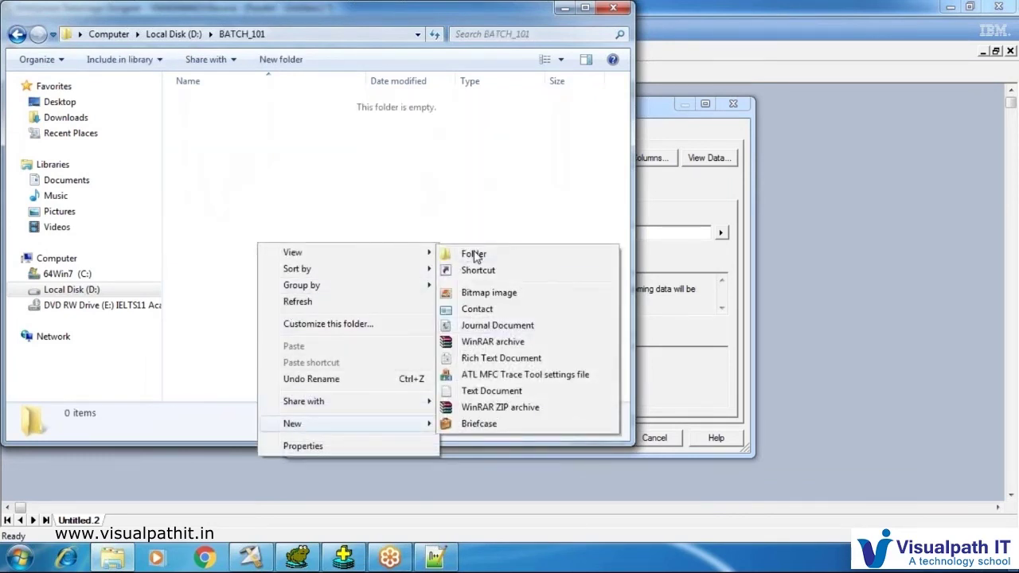
left_click(473, 255)
type("SOU")
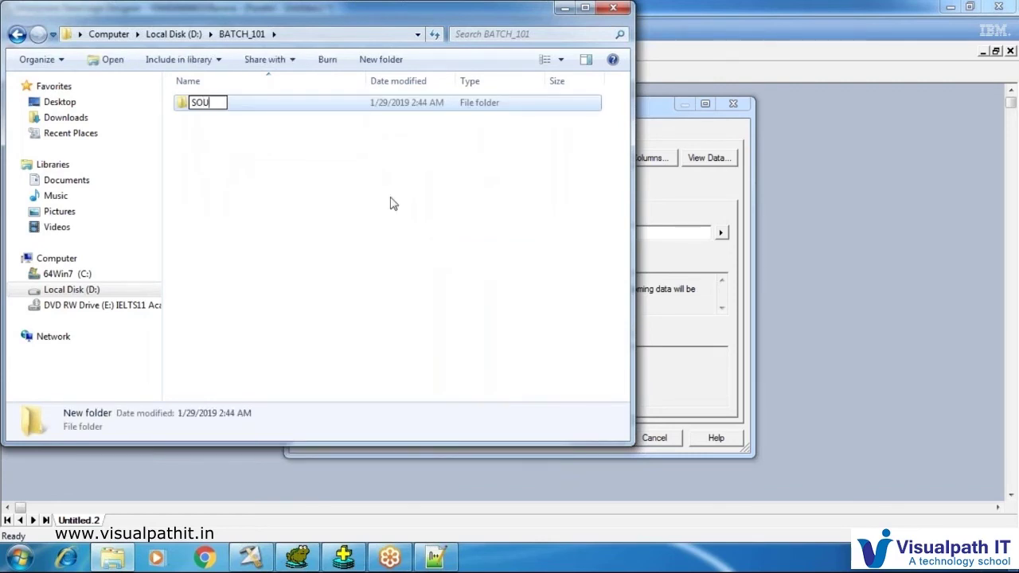
type("RCE")
left_click(264, 200)
Create a second subfolder named TARGET in BATCH_101.
right_click(263, 199)
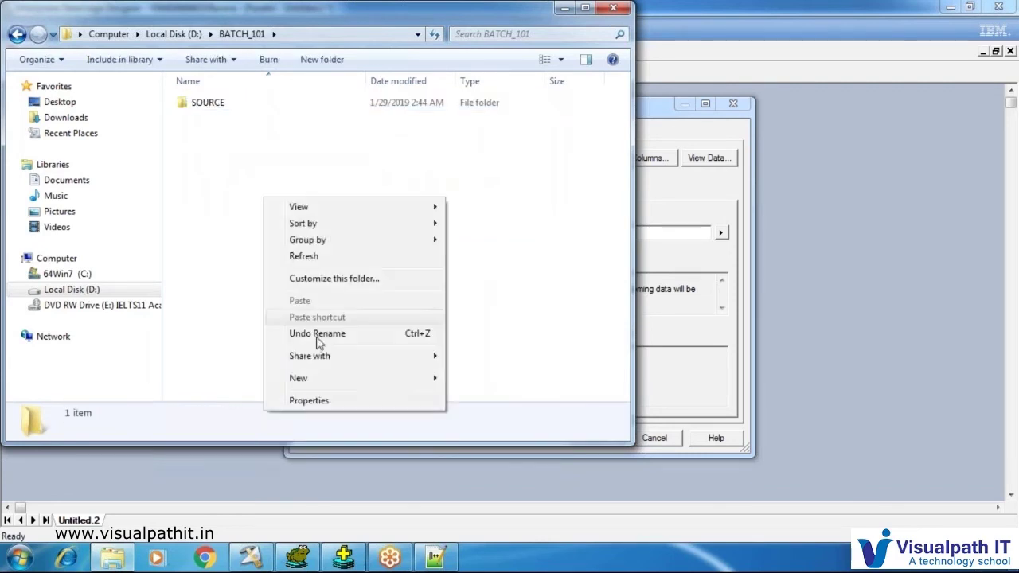
mouse_move(305, 378)
left_click(477, 378)
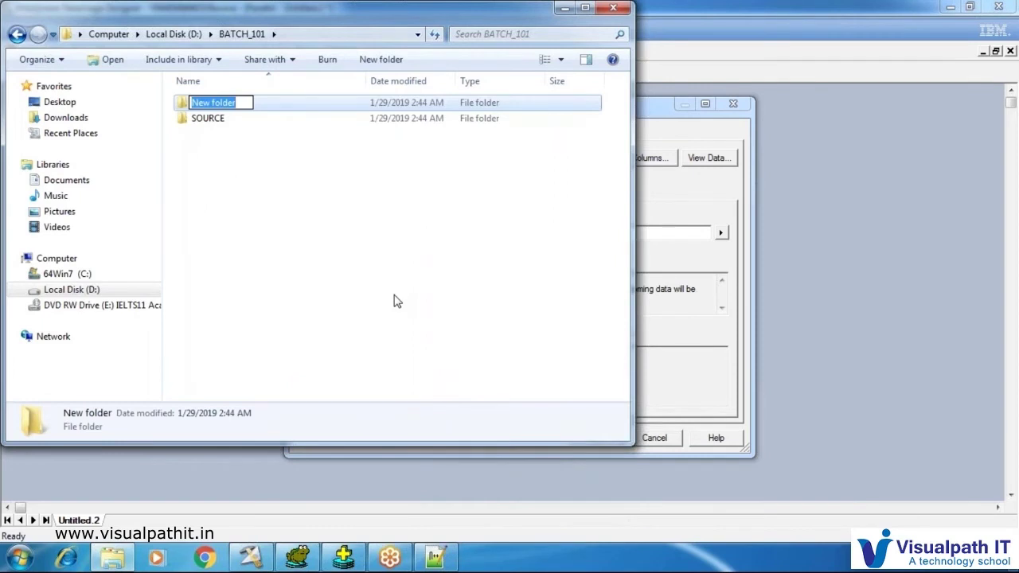
type("TART")
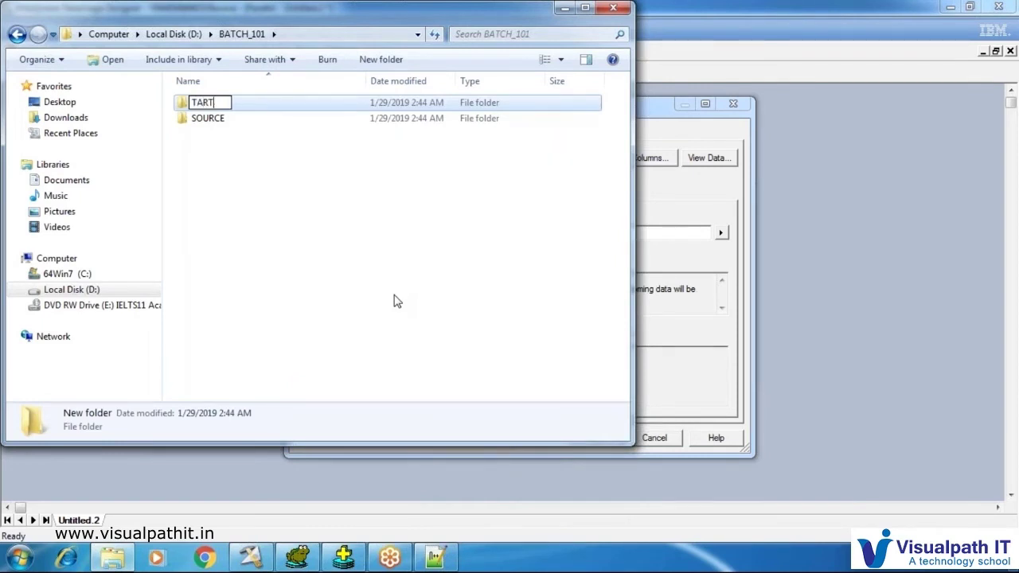
key("BackSpace")
type("GET")
left_click(277, 209)
Open the TARGET folder and create a subfolder named SEQ_TAR in it.
double_click(218, 120)
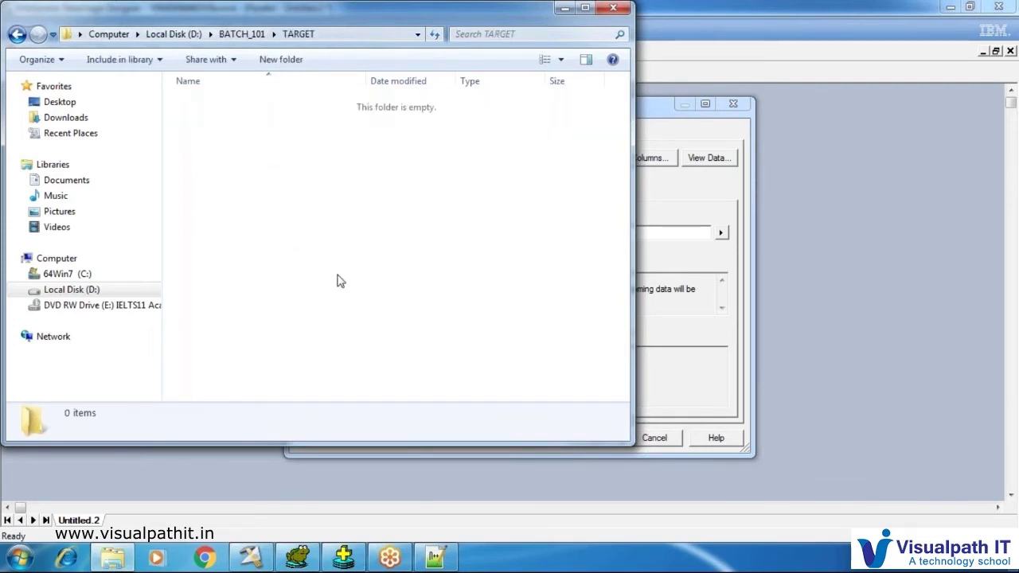
right_click(260, 258)
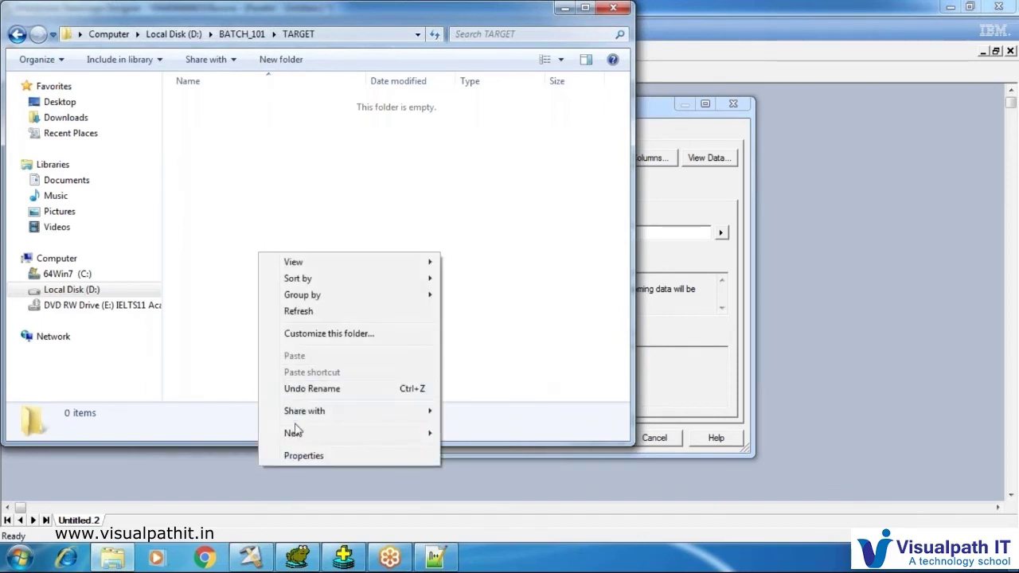
mouse_move(295, 433)
left_click(475, 263)
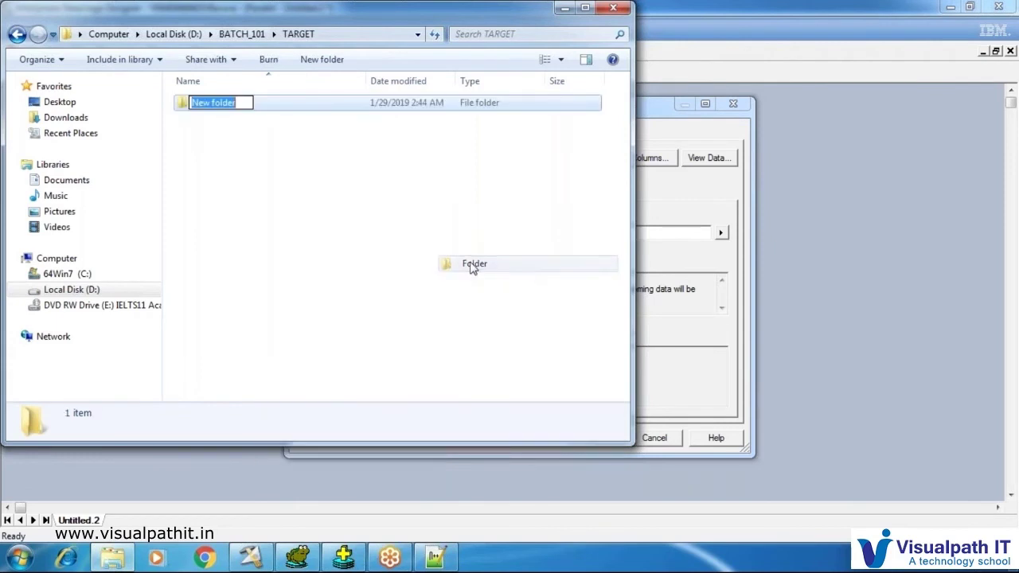
type("SEQ_TAR")
key("Return")
Create a second subfolder named DAS_TAR in the TARGET folder.
right_click(379, 258)
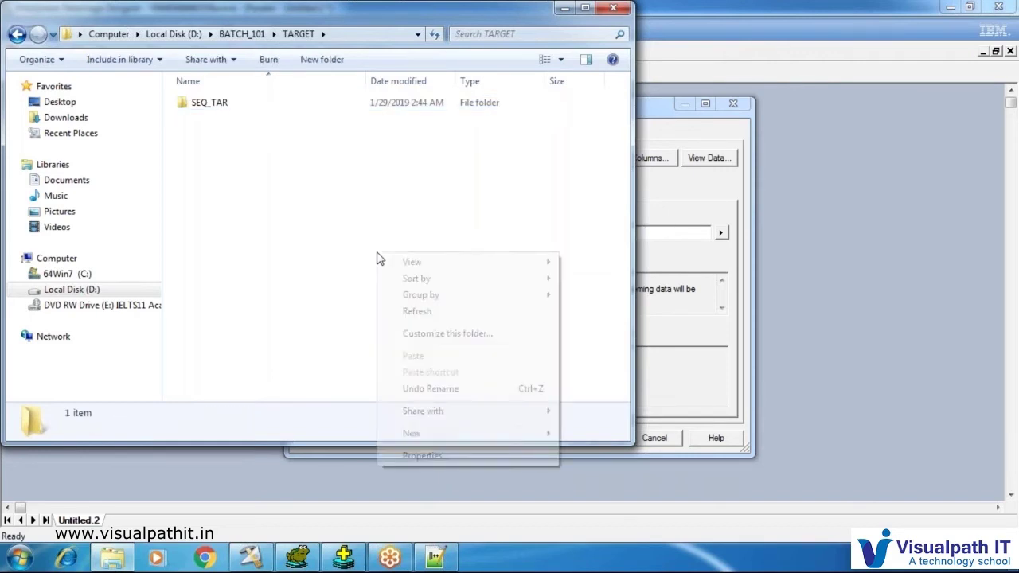
mouse_move(383, 437)
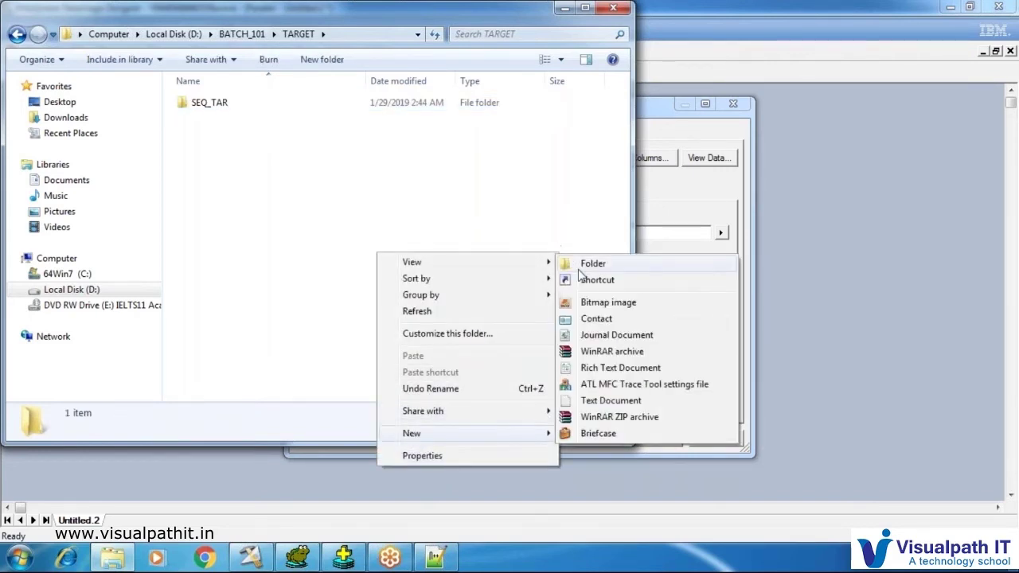
left_click(589, 263)
type("DAS")
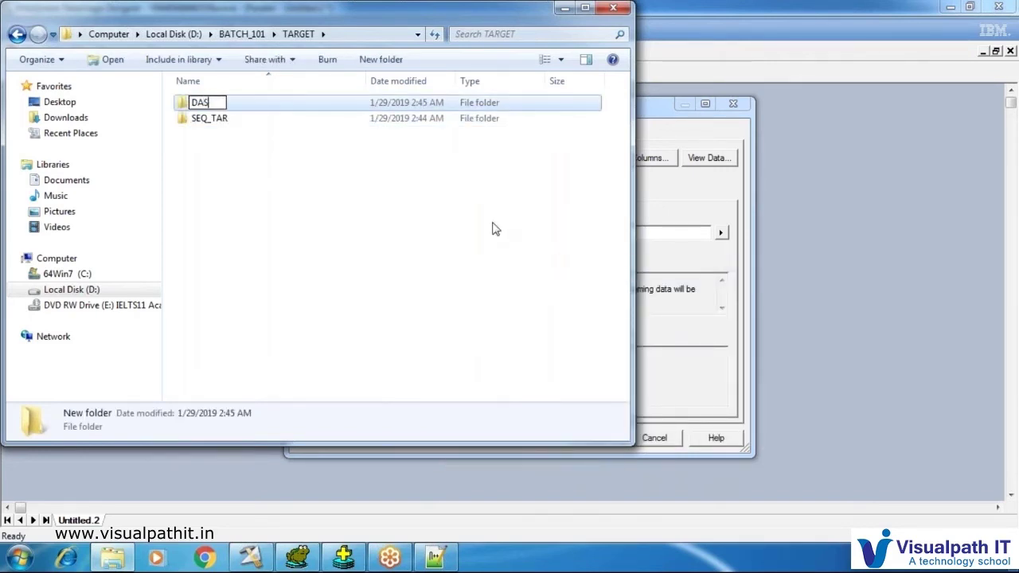
type("_TAR")
left_click(492, 229)
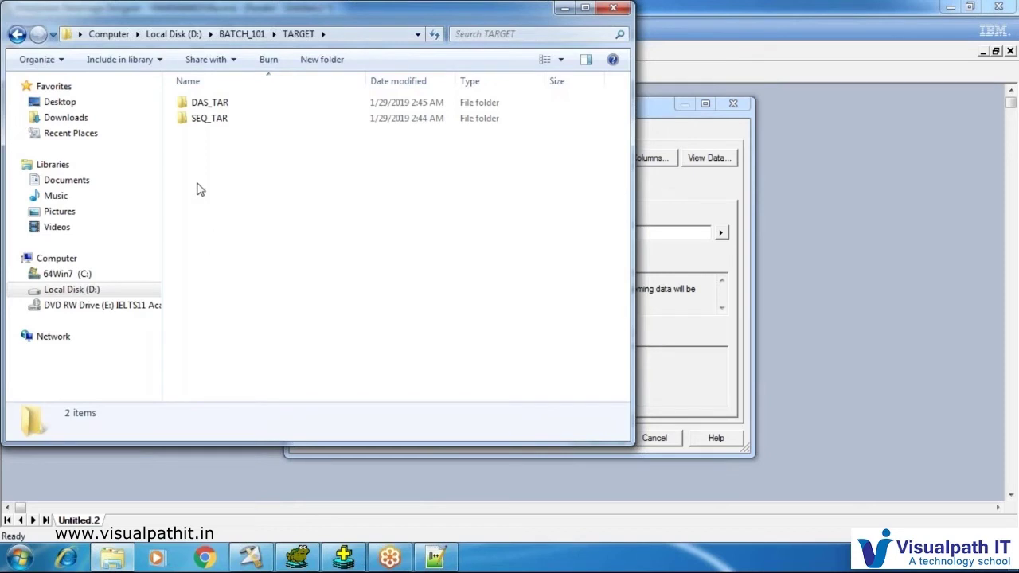
Open the SEQ_TAR folder, copy its full path, and switch back to the CC stage's properties in DataStage Designer.
double_click(231, 123)
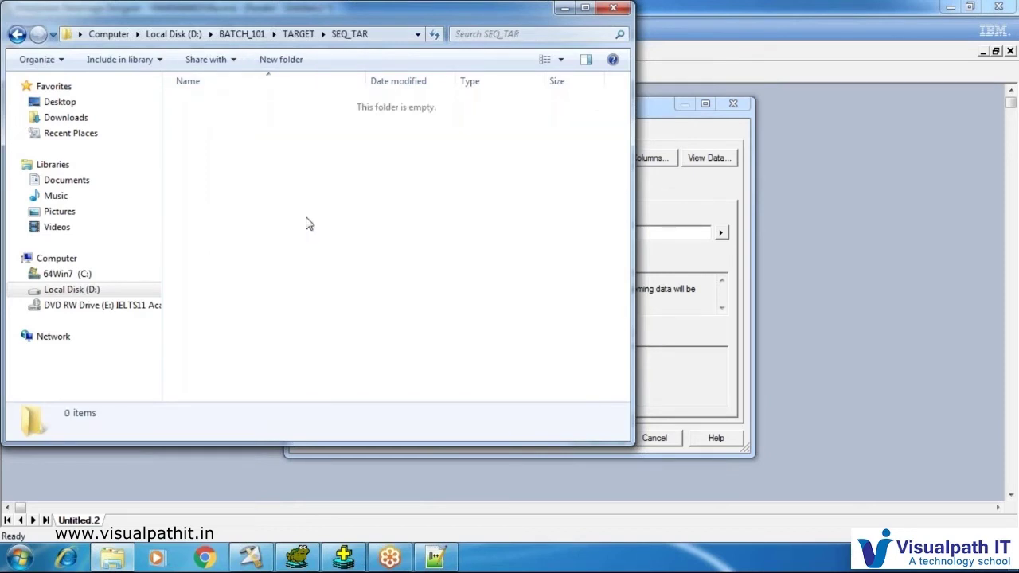
left_click(398, 34)
key("ctrl+c")
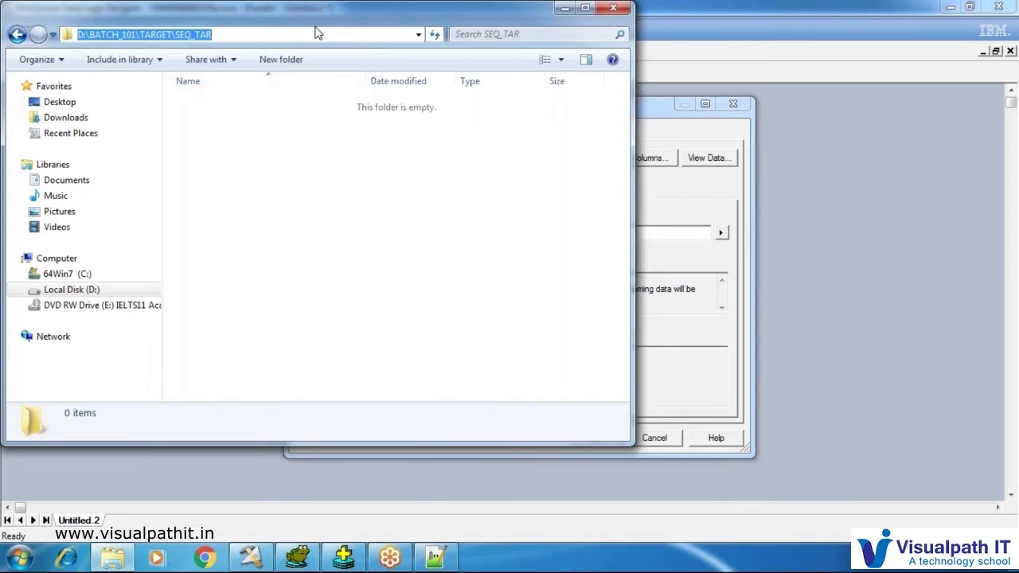
left_click_drag(613, 13, 786, 149)
left_click(787, 148)
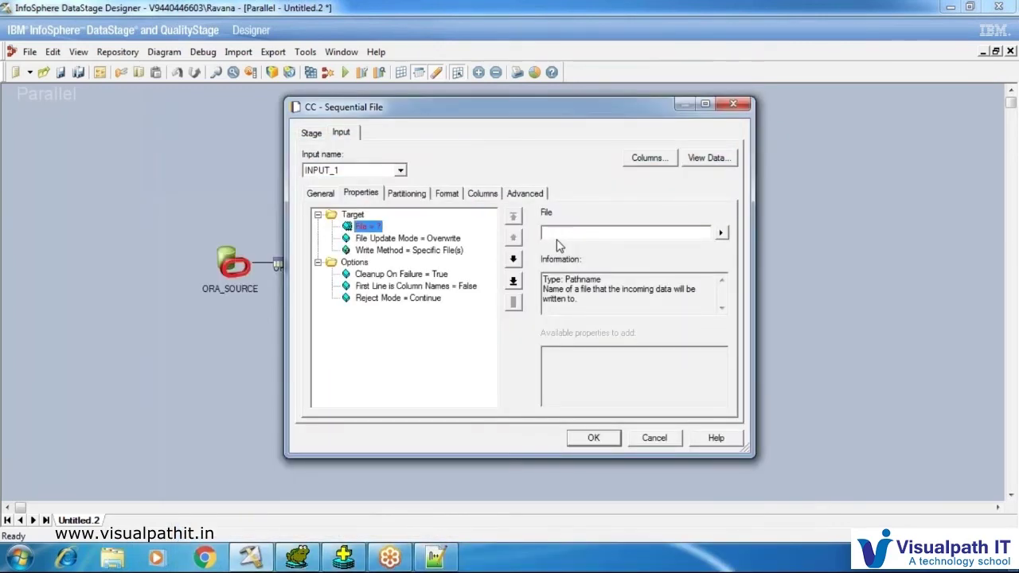
Set the CC stage's target File to the copied folder path plus the file name: D:\BATCH_101\TARGET\SEQ_TAR\CC_INFO.txt.
left_click(560, 231)
key("ctrl+v")
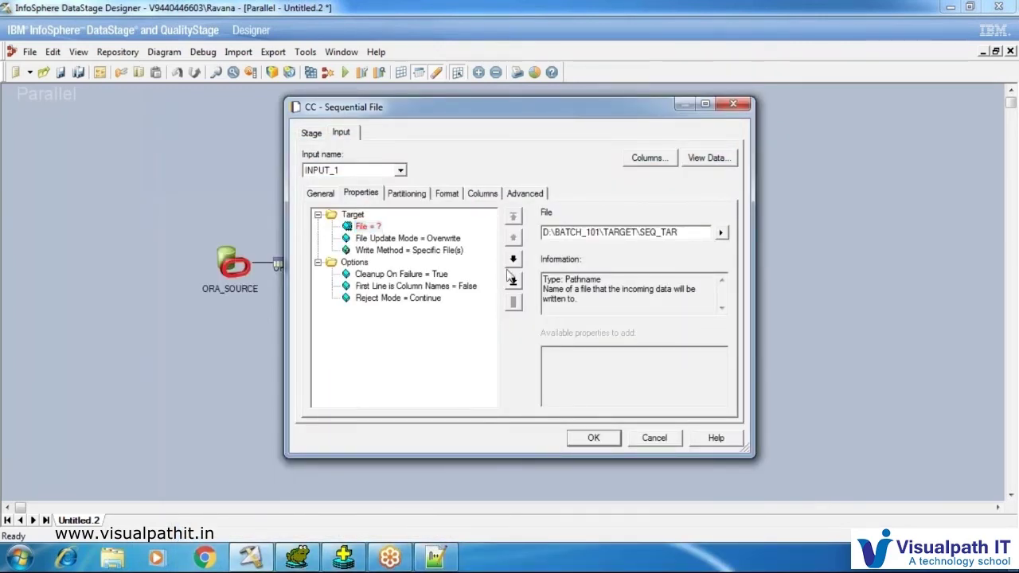
left_click(396, 239)
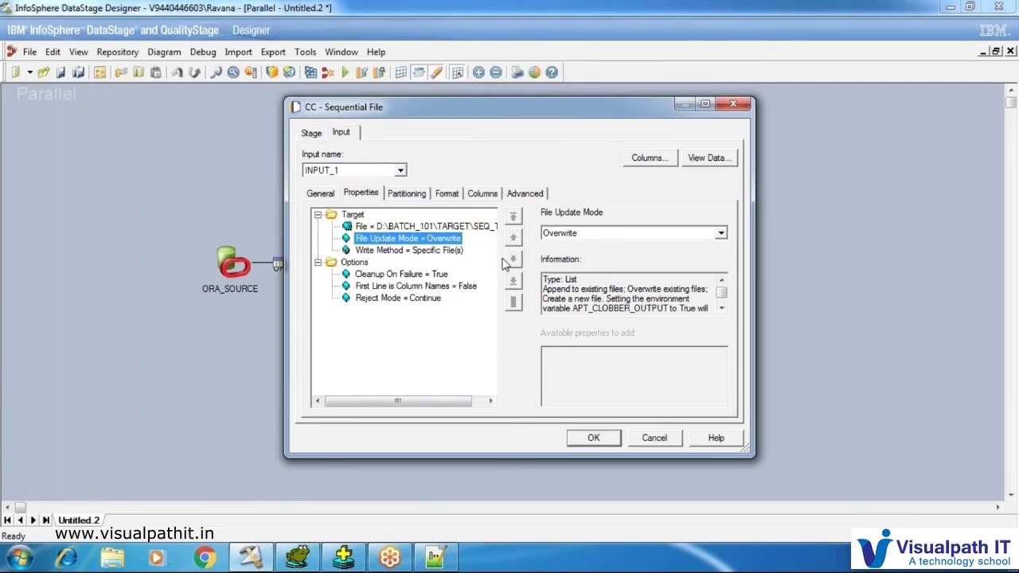
key("Up")
left_click(688, 233)
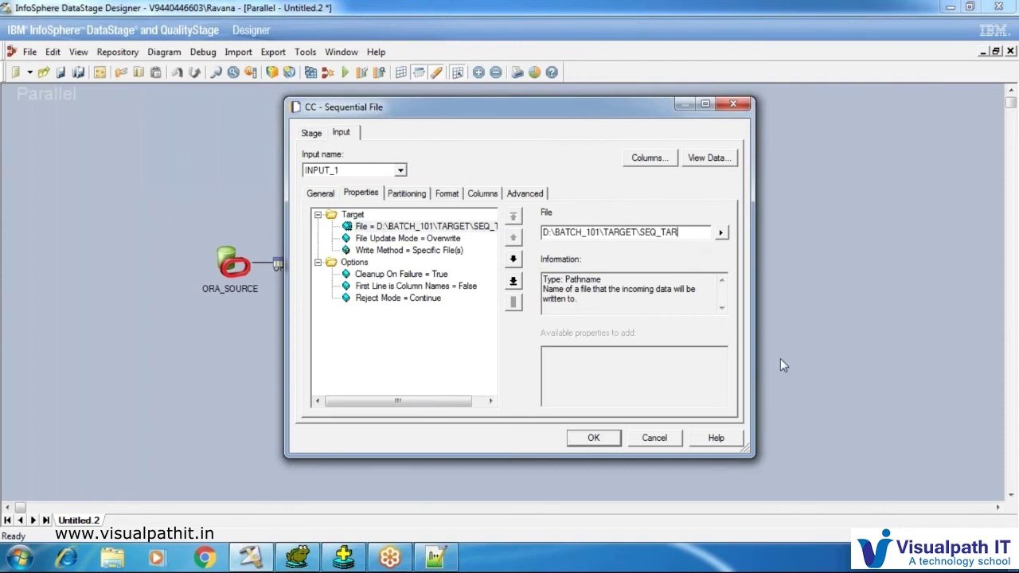
type("\\CC_IN")
type("FO")
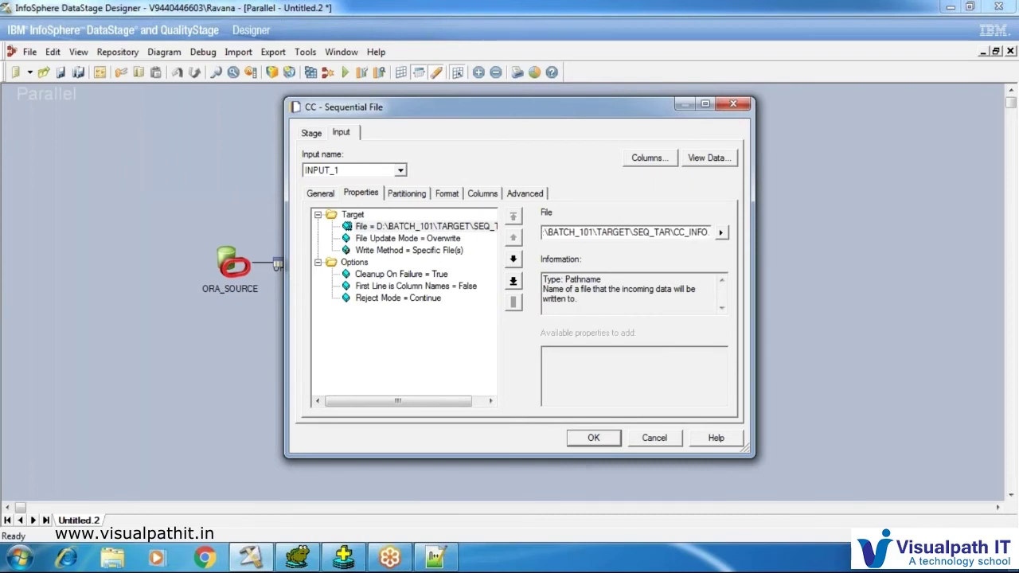
type(".txt")
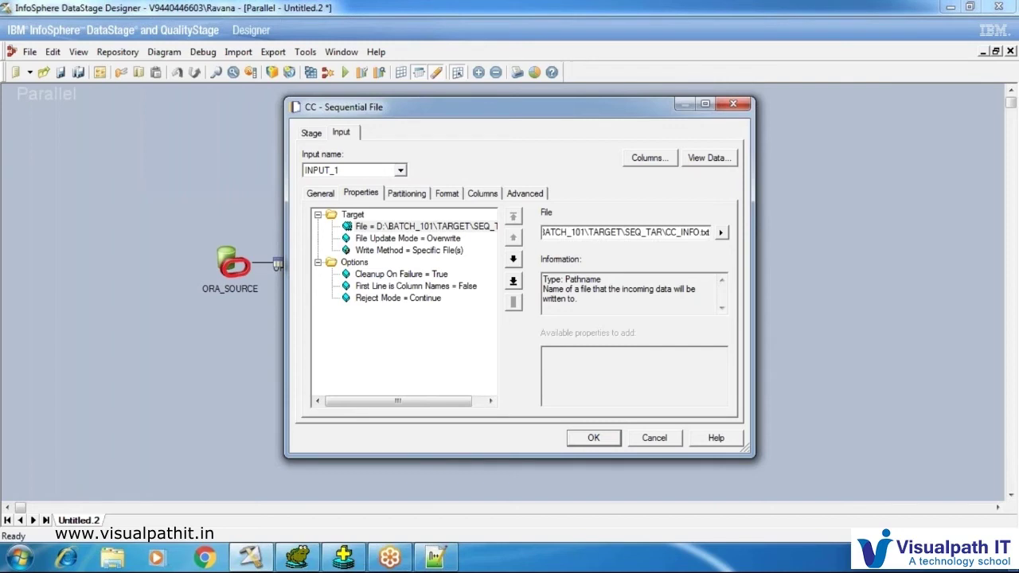
left_click(448, 194)
left_click(362, 193)
left_click(406, 194)
left_click(362, 195)
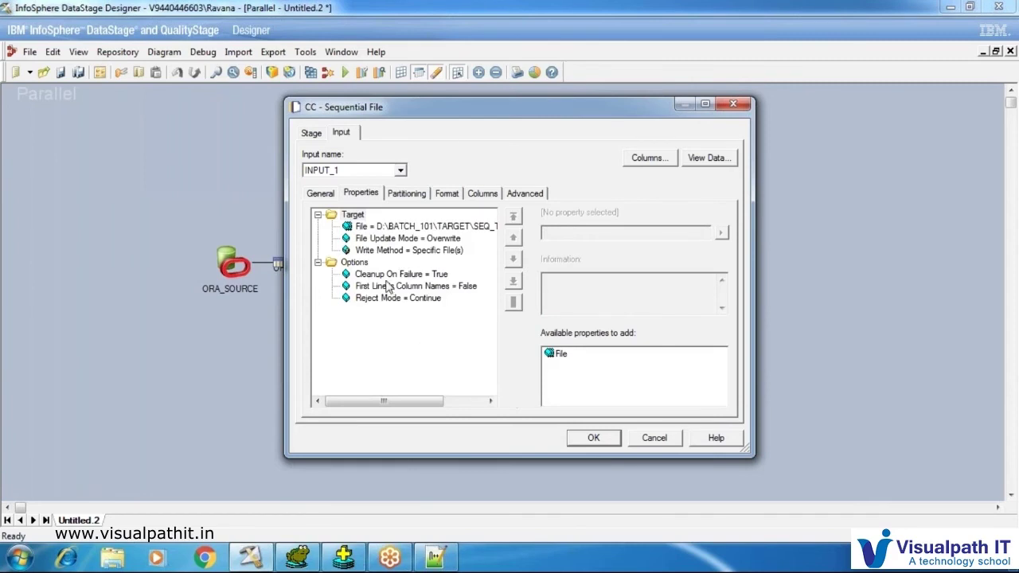
Add the Null field value property to the CC file format's field defaults and set it to ' '.
left_click(446, 194)
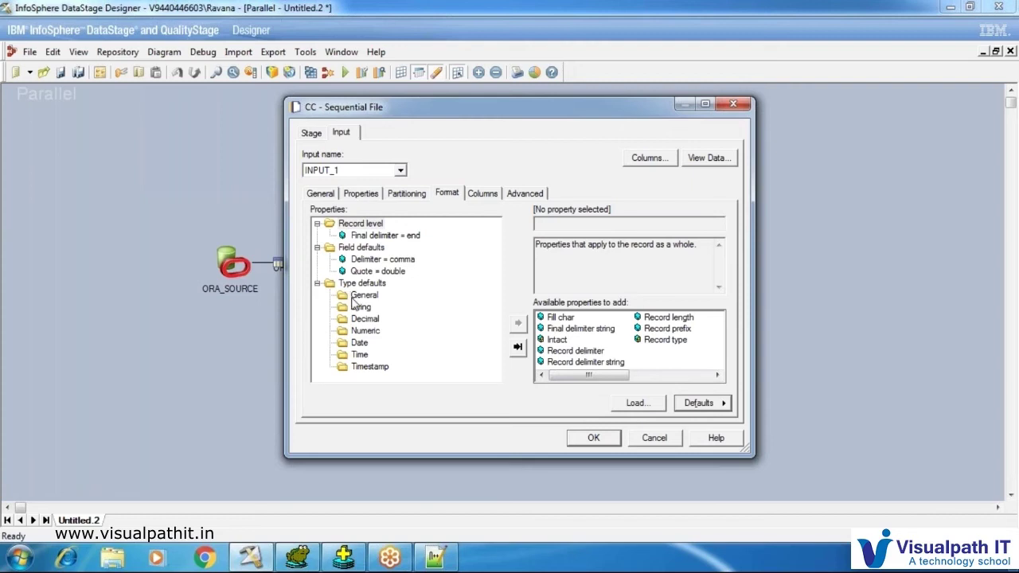
left_click(364, 248)
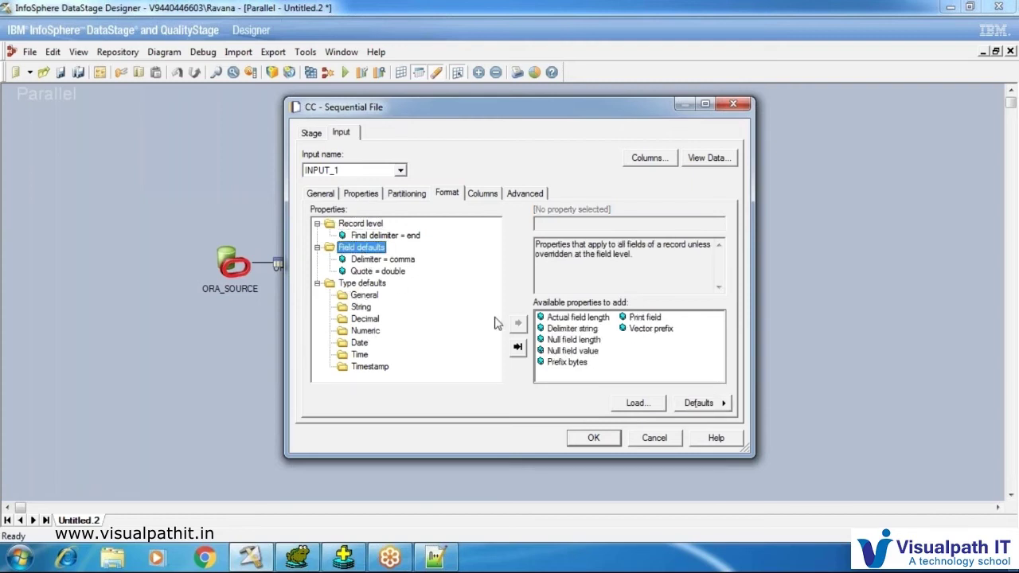
left_click(583, 354)
left_click(547, 225)
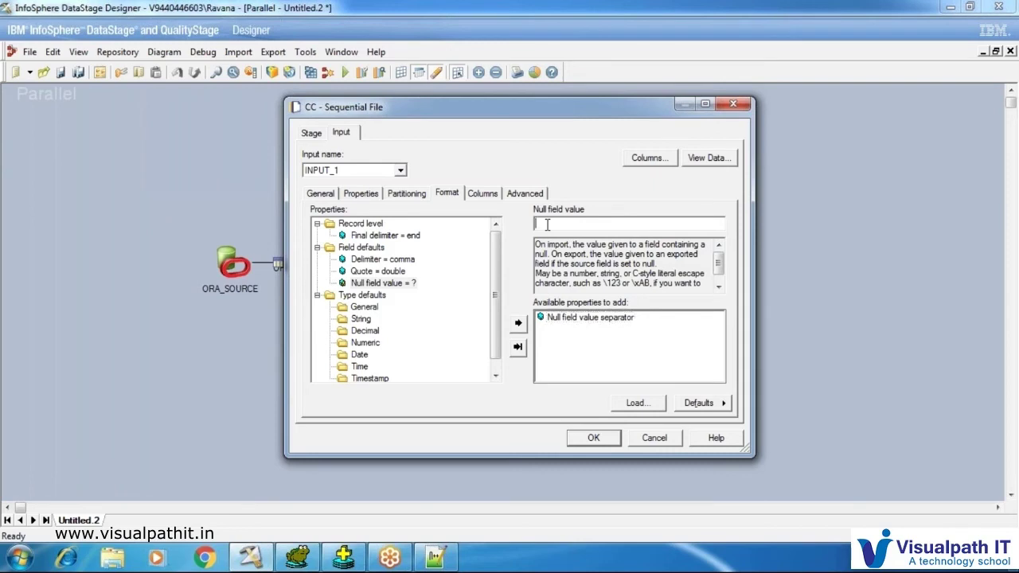
left_click(382, 282)
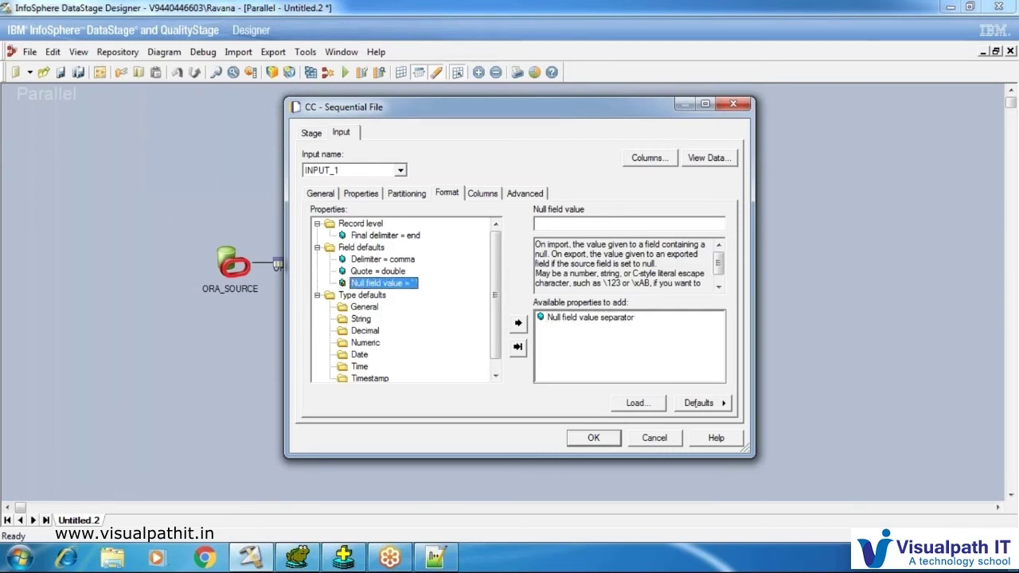
left_click(481, 196)
left_click(421, 194)
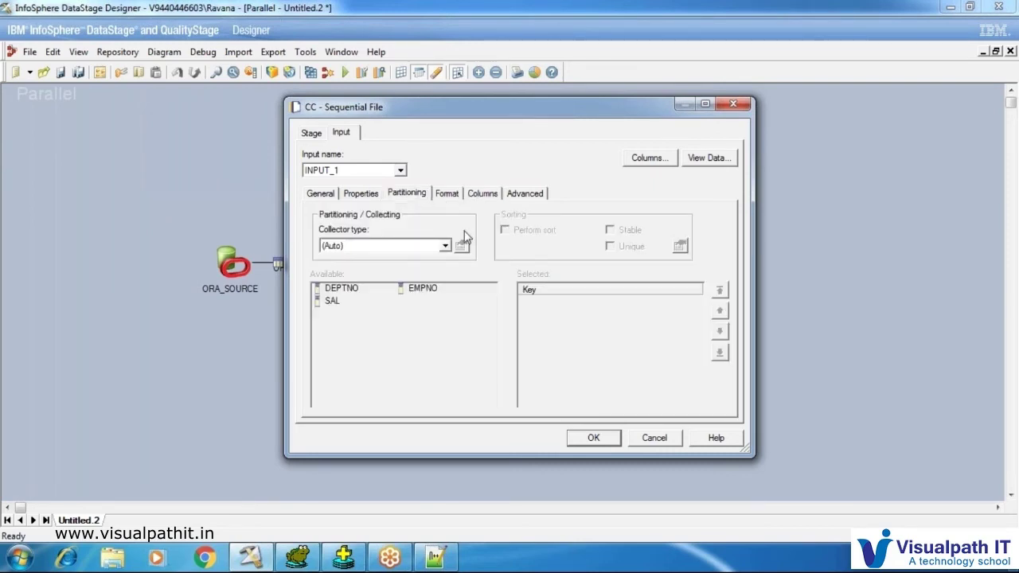
left_click(447, 195)
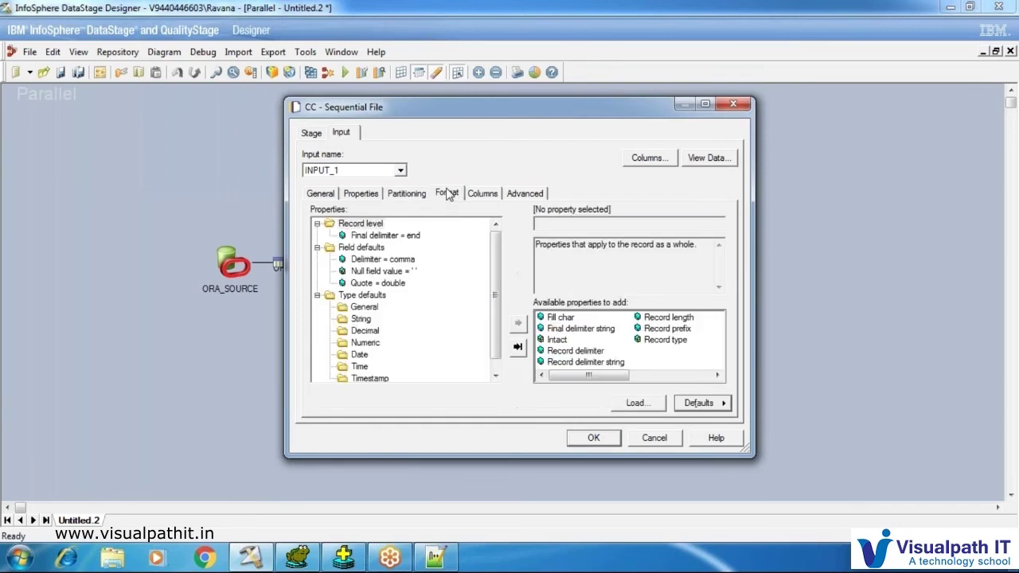
left_click(404, 193)
left_click(362, 195)
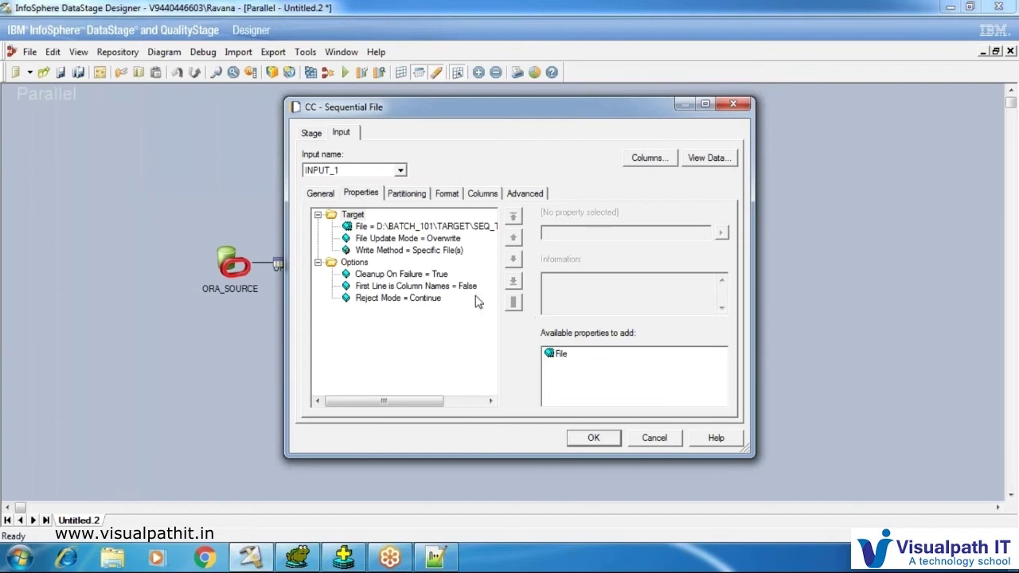
Remove the Quote property from the field defaults of the CC stage's file format.
left_click(444, 194)
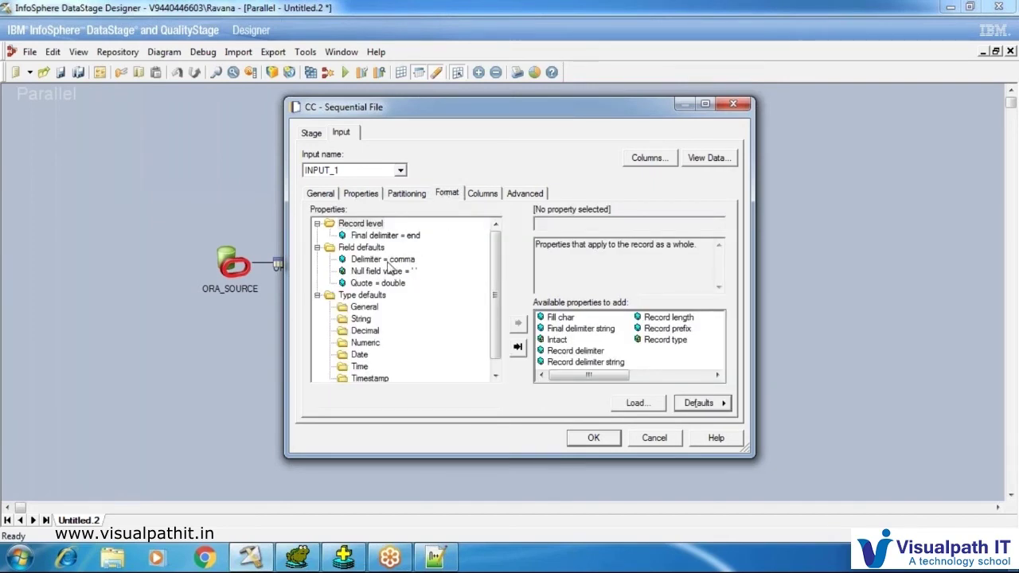
left_click(386, 285)
right_click(387, 288)
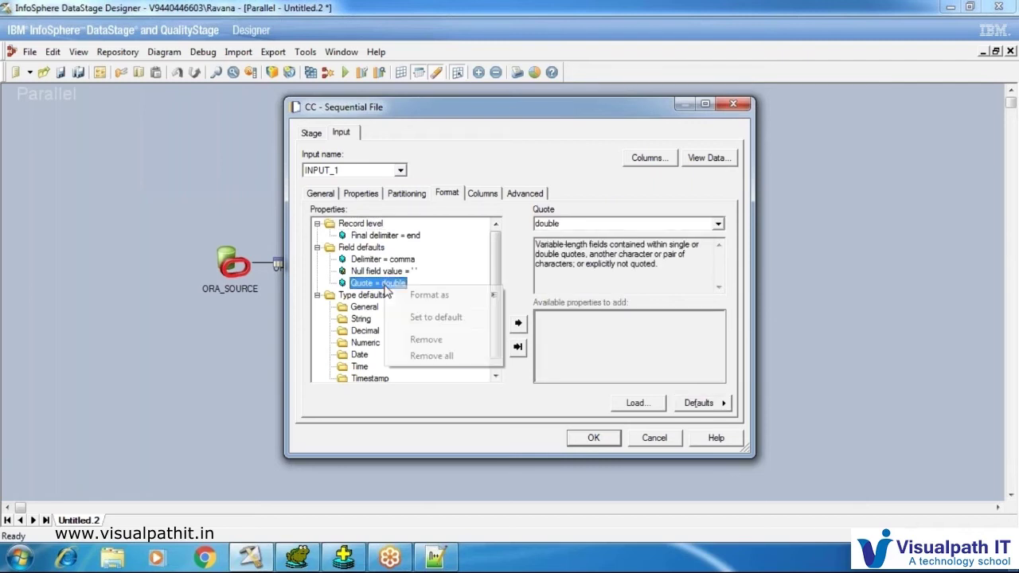
left_click(425, 340)
Set First Line is Column Names to True for the CC file, check its columns, and accept the stage settings.
left_click(369, 197)
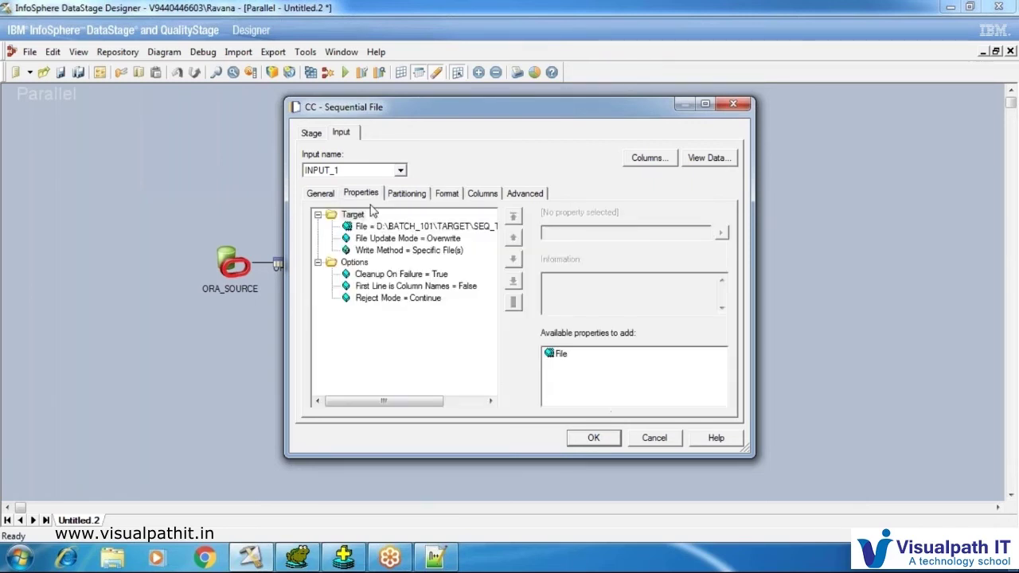
left_click(452, 288)
left_click(559, 233)
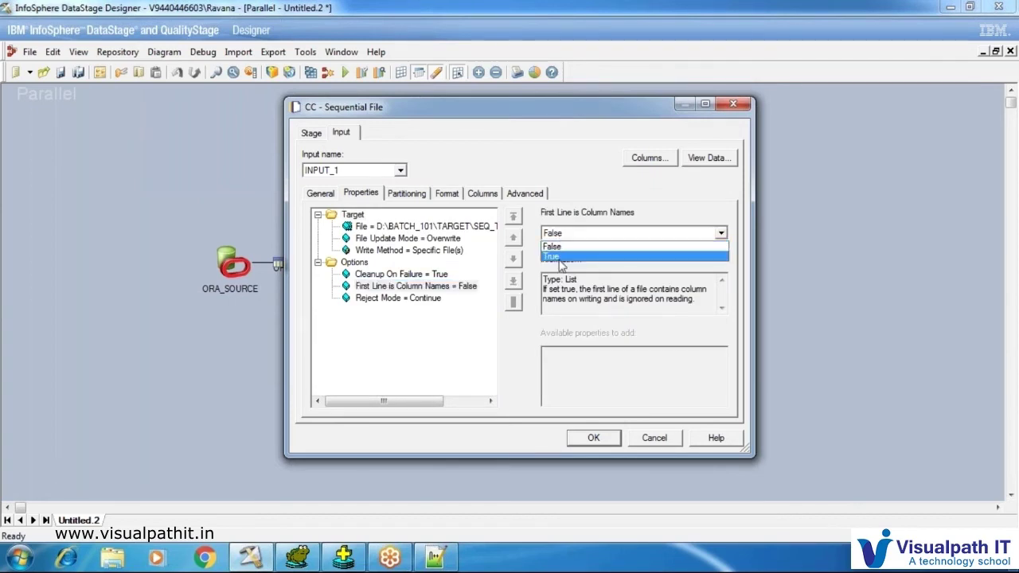
left_click(561, 254)
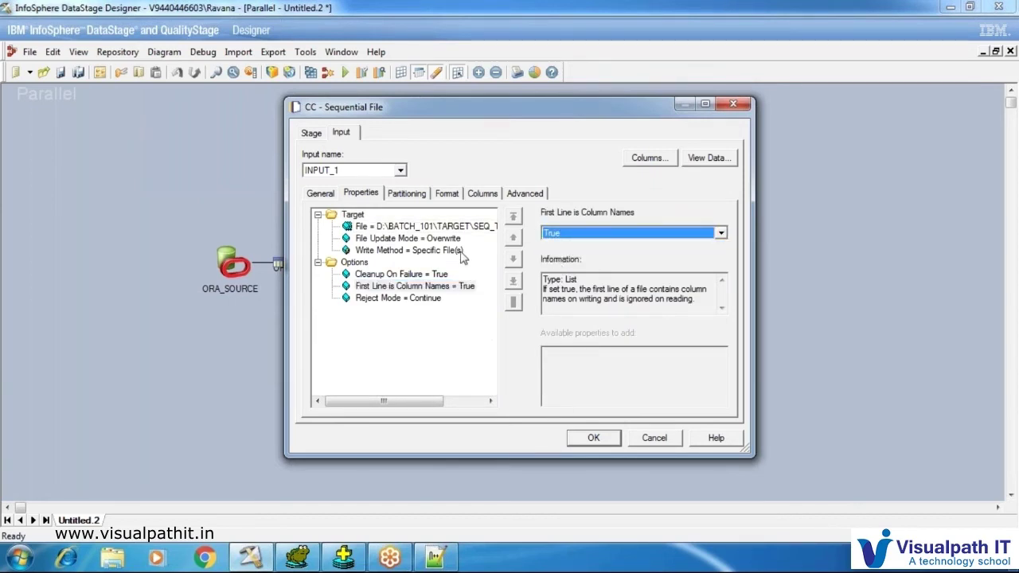
left_click(480, 194)
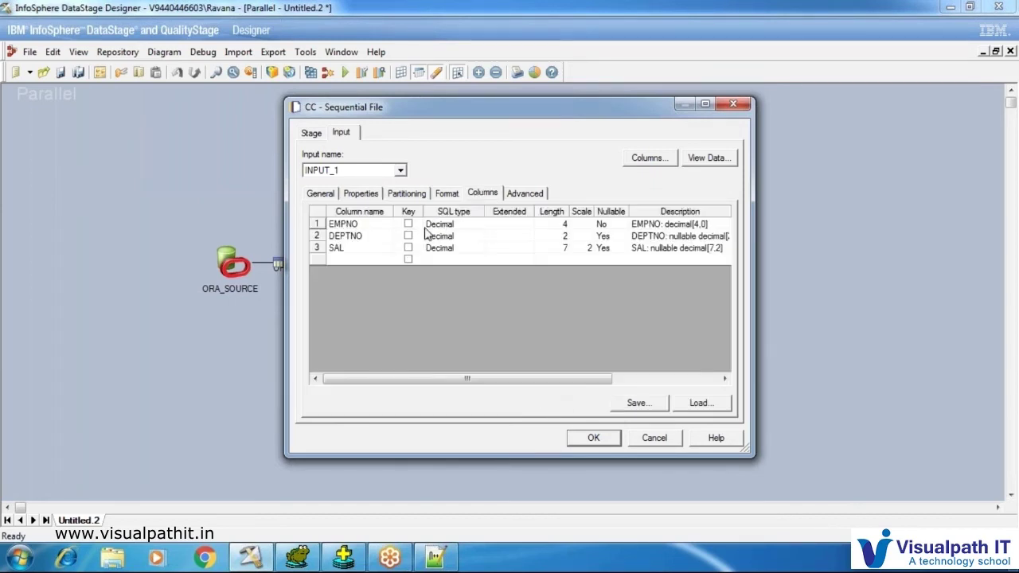
left_click(449, 194)
left_click(590, 438)
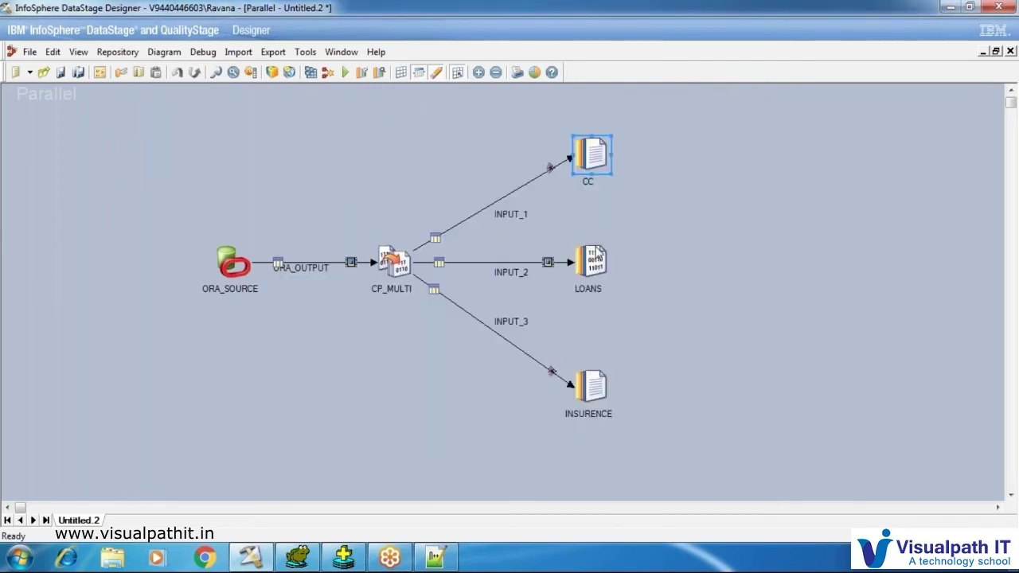
Open the properties of the LOANS data set stage.
double_click(591, 261)
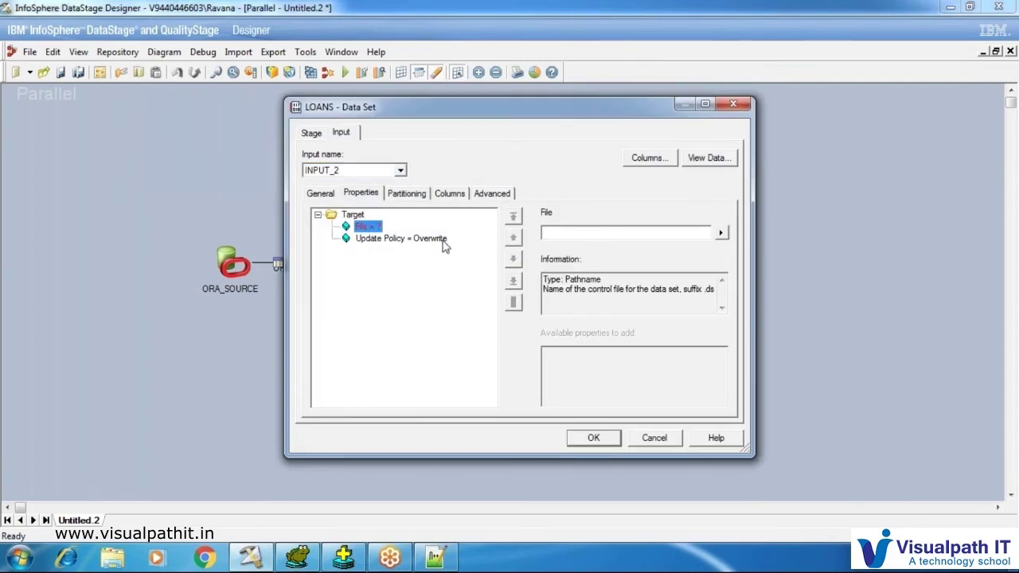